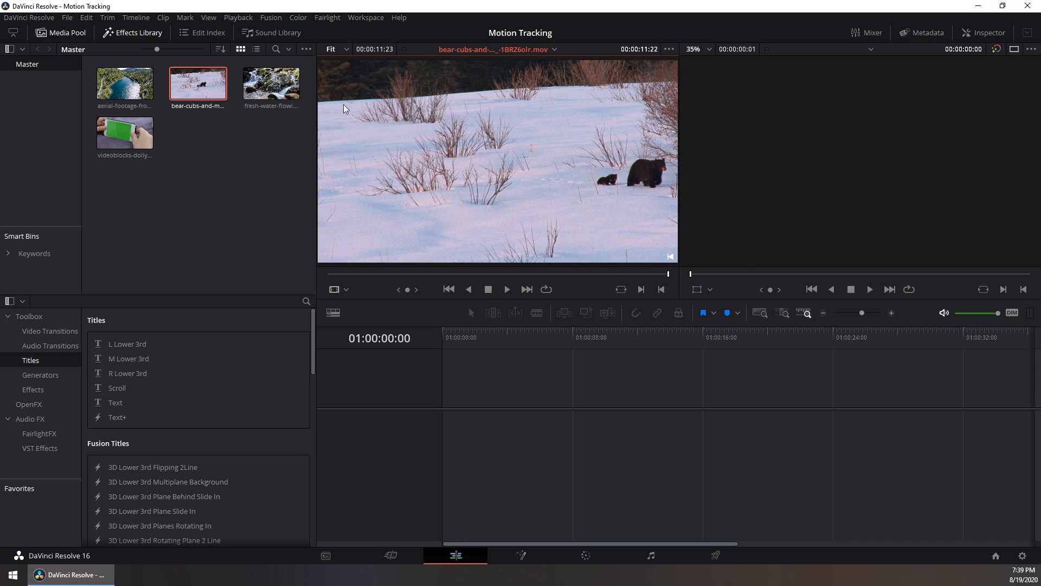
Place the bear cubs clip at the start of a new timeline and open it on the Fusion page
drag(197, 87, 450, 435)
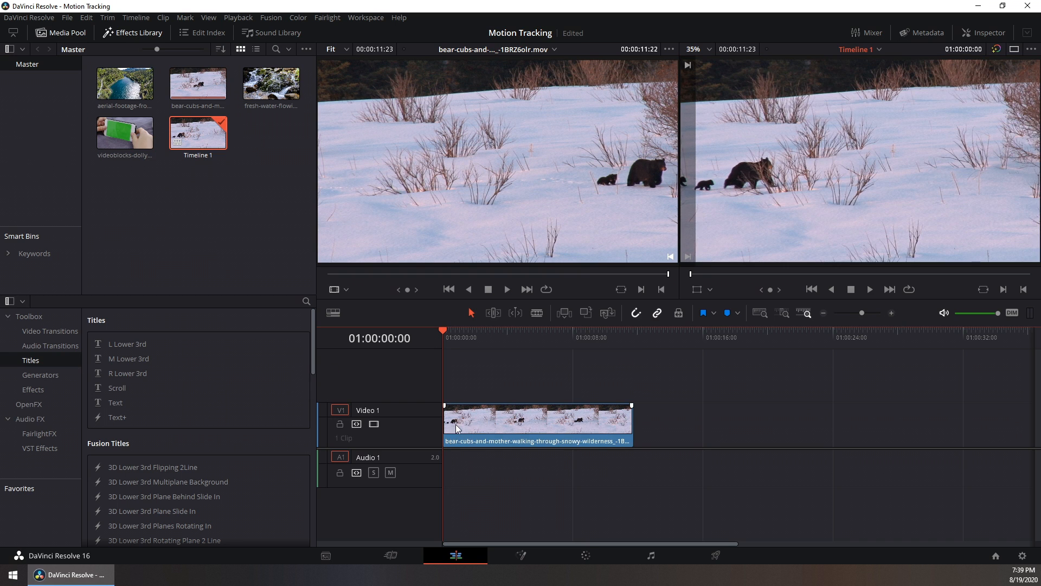
click(511, 554)
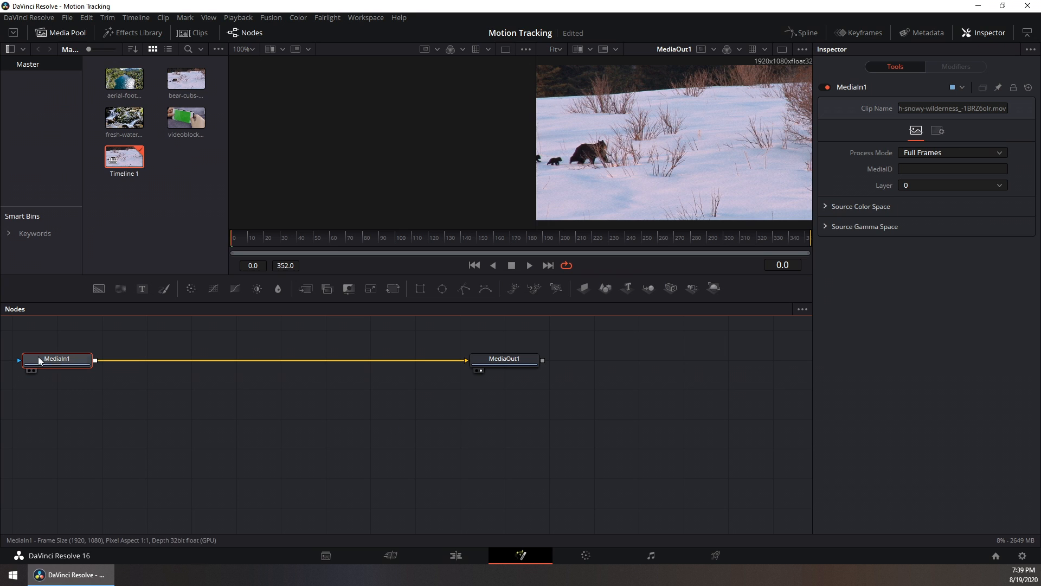
mouse_move(56, 360)
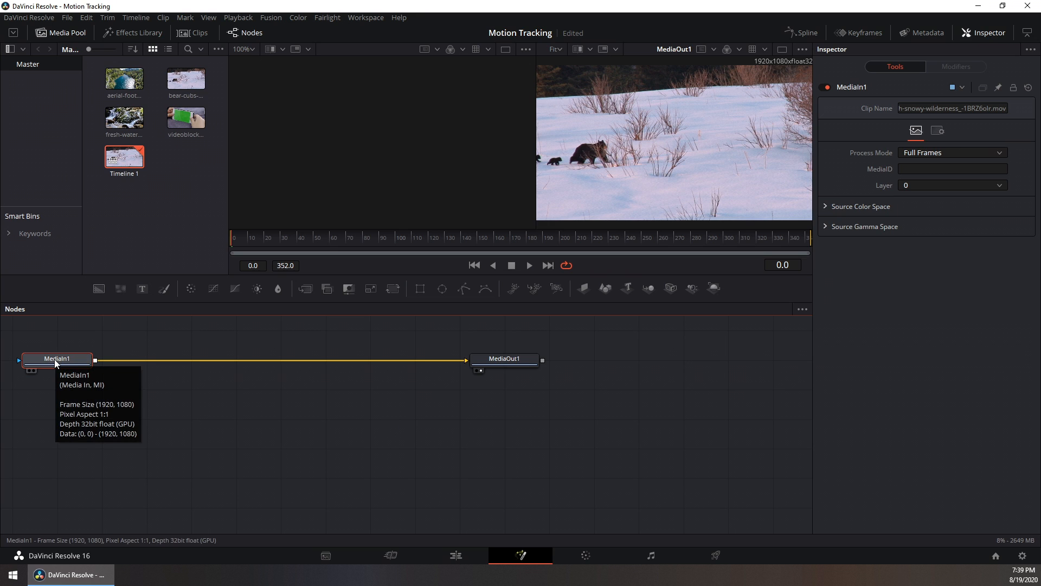
mouse_move(504, 359)
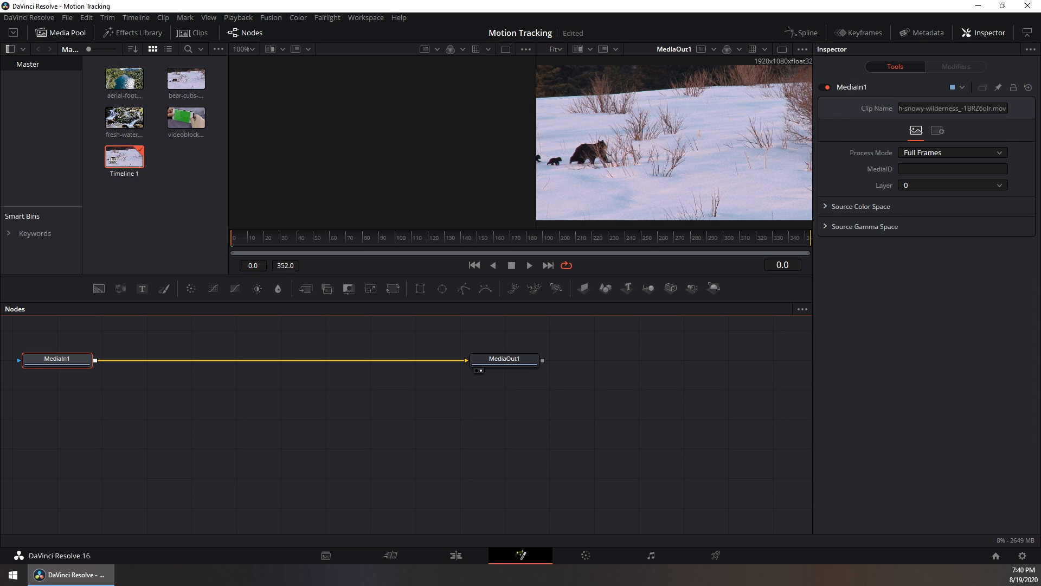
Add a Planar Tracker node between MediaIn1 and MediaOut1
key(shift+space)
drag(814, 476, 622, 186)
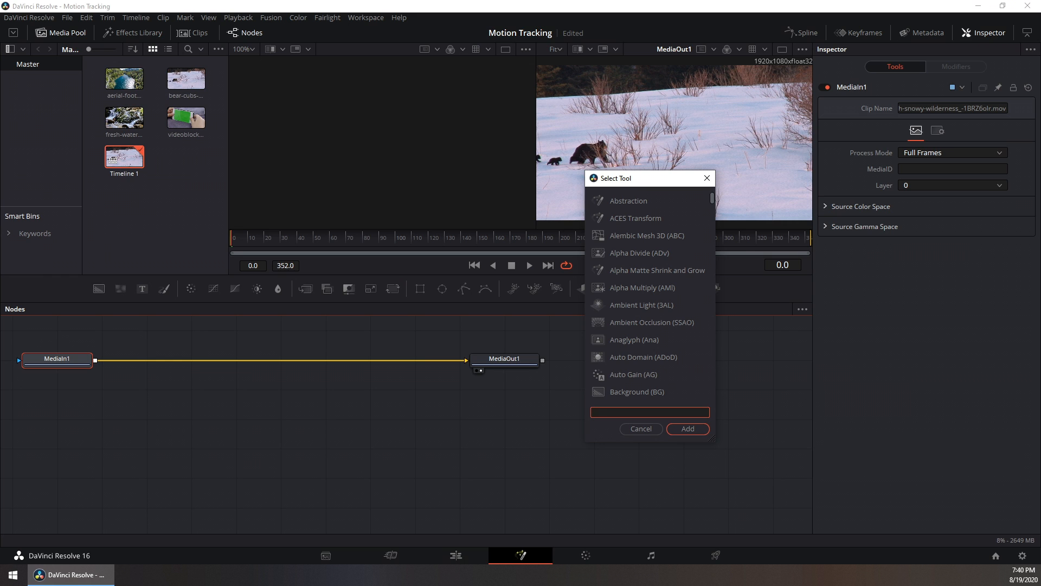
text(t)
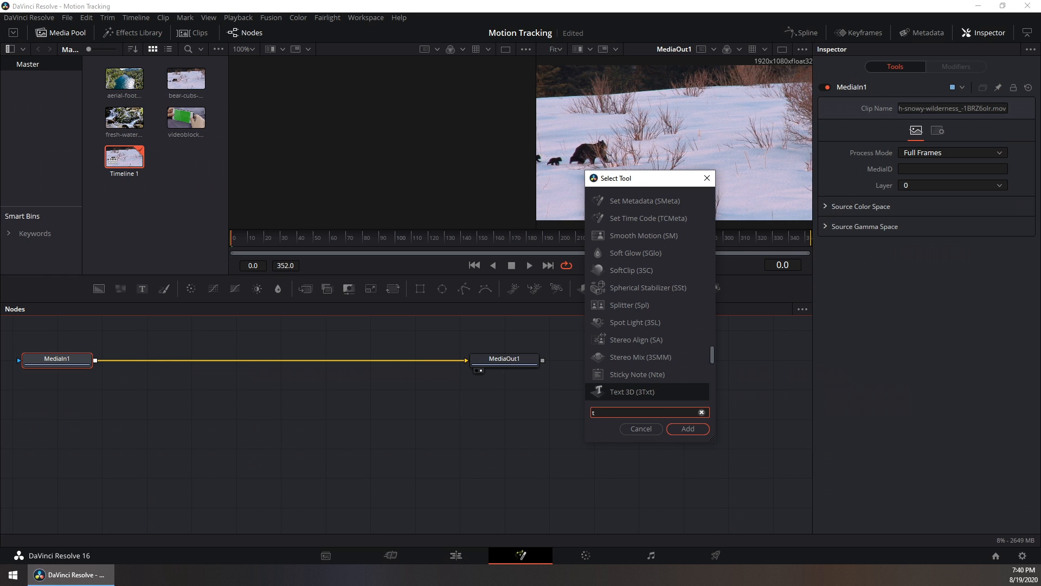
text(r)
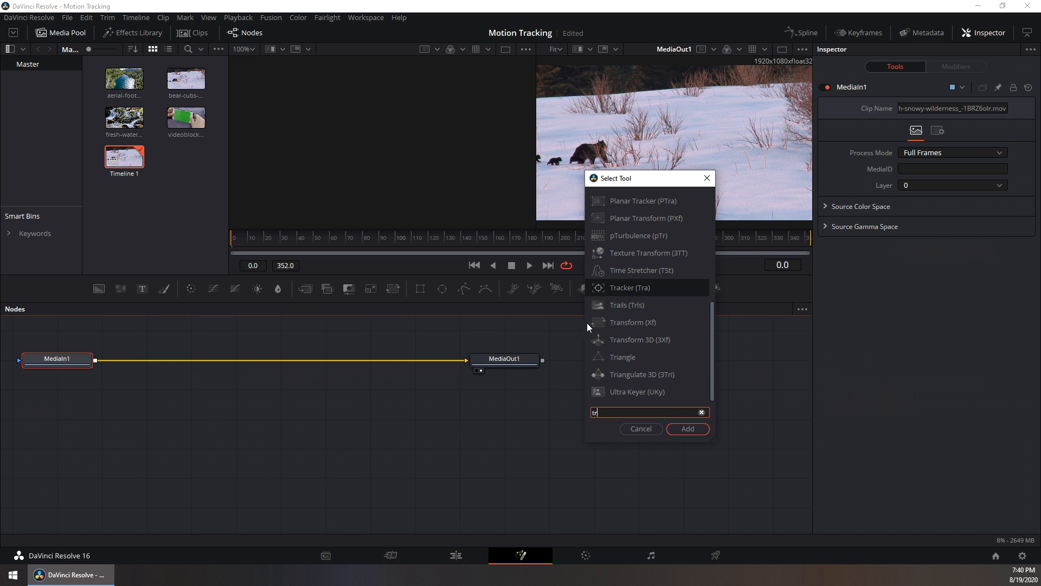
click(658, 203)
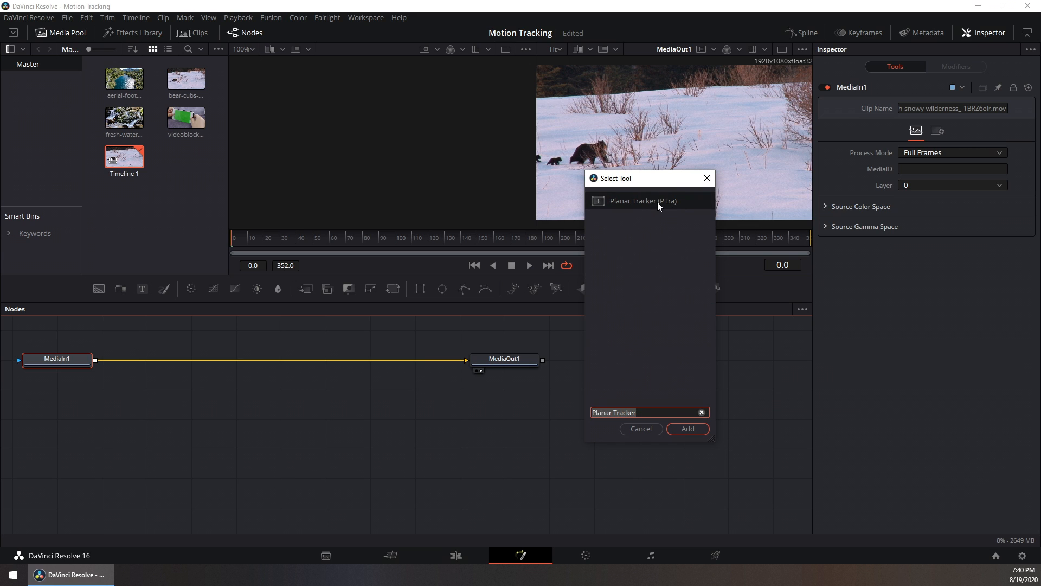
double_click(657, 202)
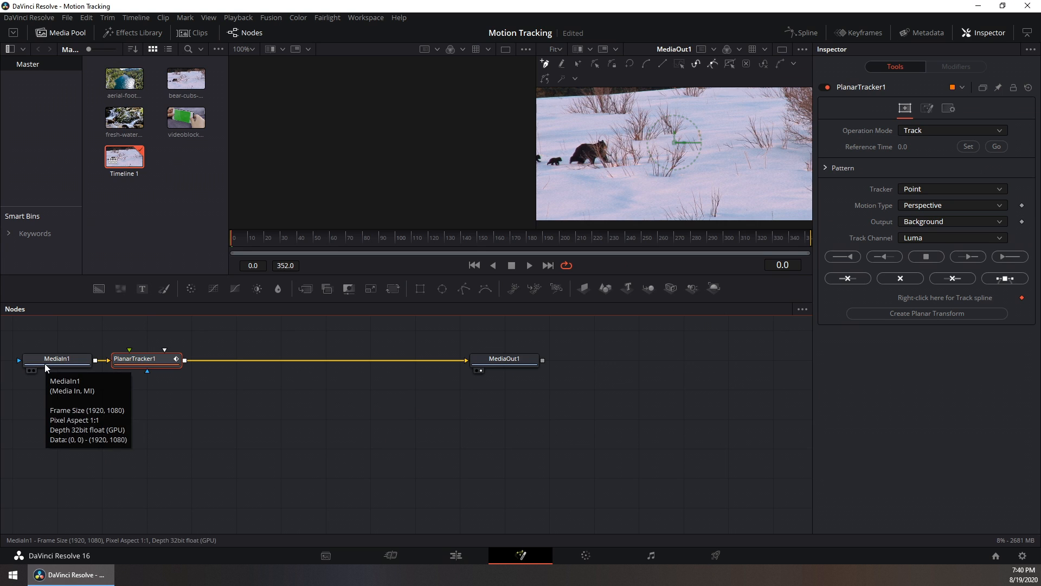
mouse_move(120, 360)
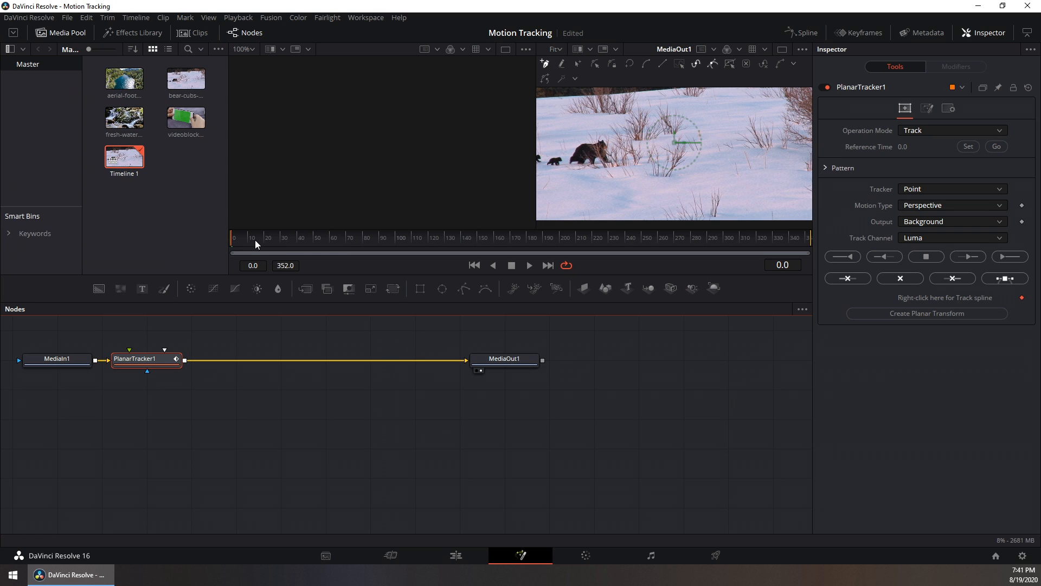
At frame 0, set the planar tracker's Tracker to Hybrid Point/Area and its Motion Type to Translation
drag(255, 239, 221, 241)
click(939, 188)
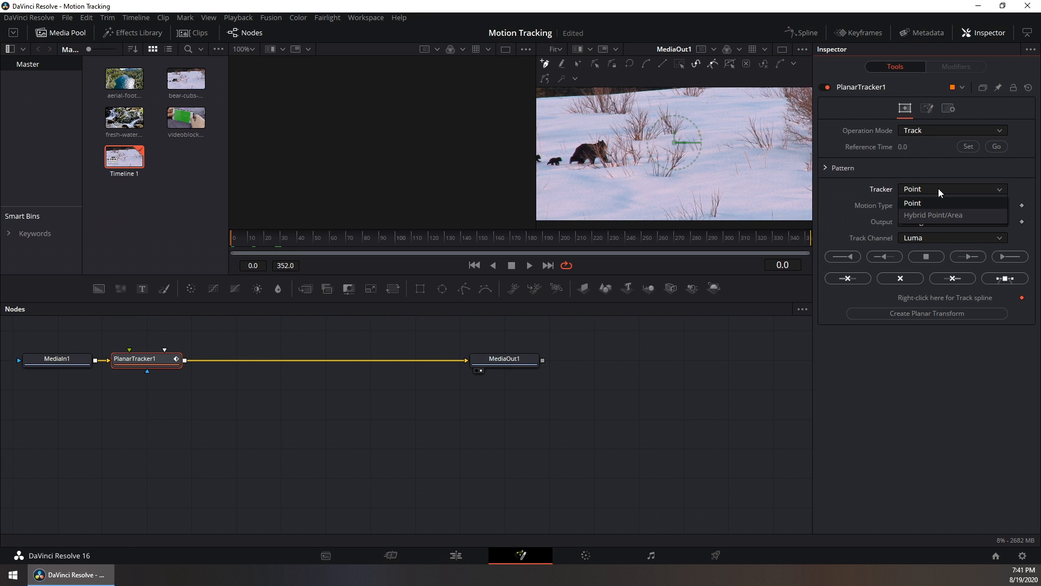
click(931, 216)
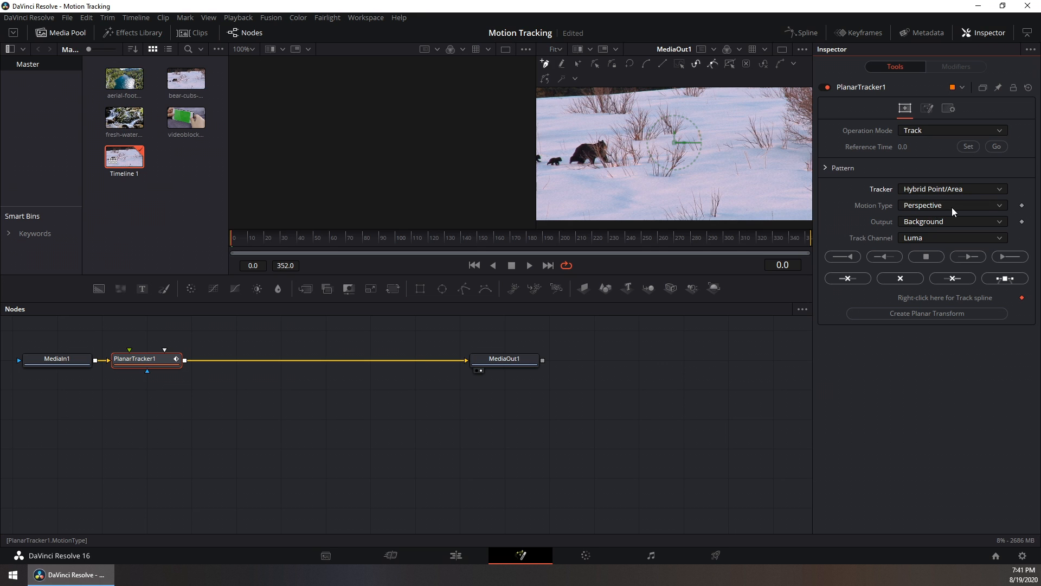
click(952, 211)
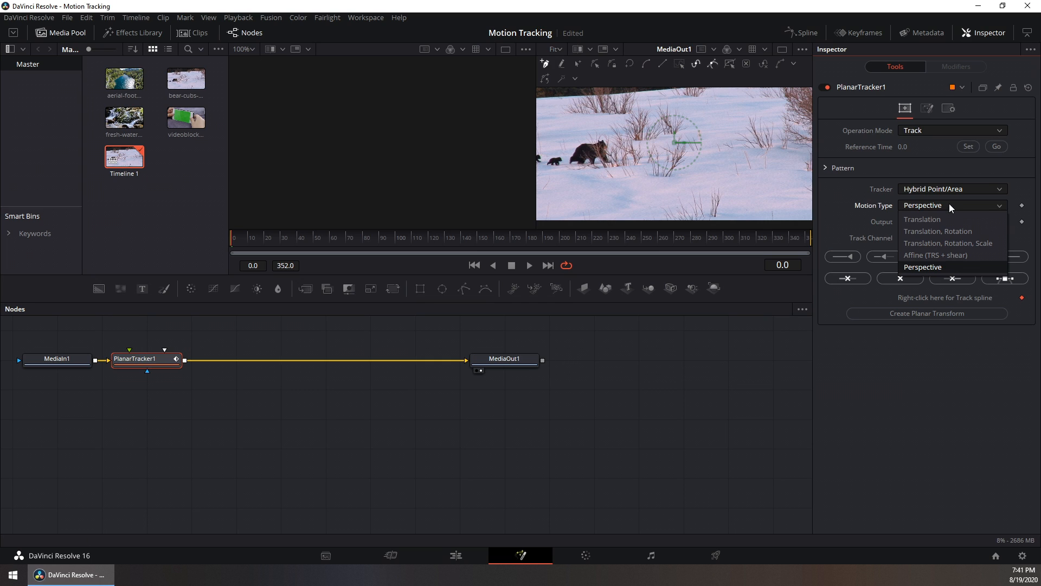
click(926, 220)
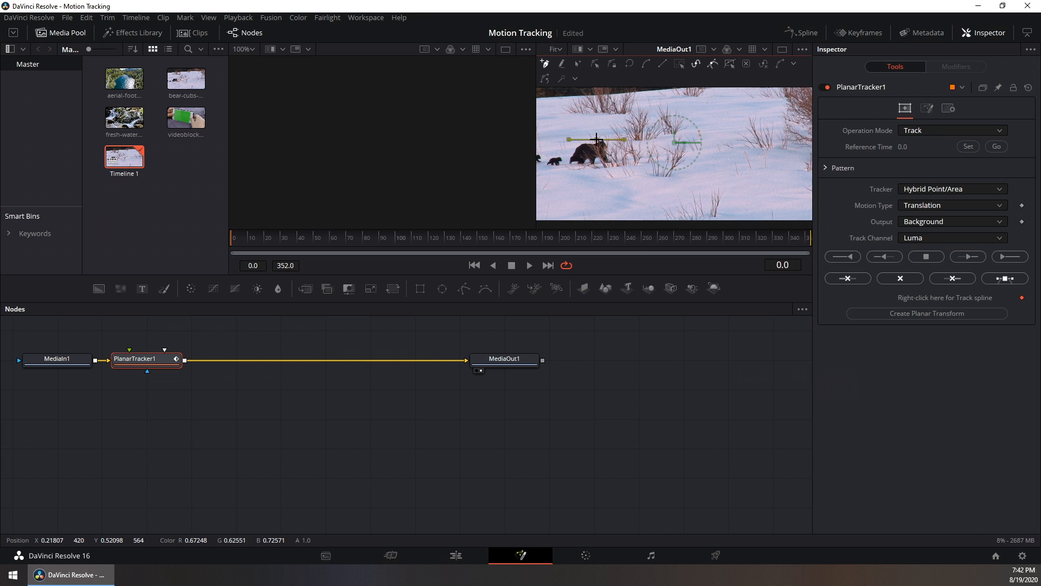
Draw a small closed tracking outline around the adult bear's head in the first frame
click(596, 140)
click(598, 145)
click(606, 148)
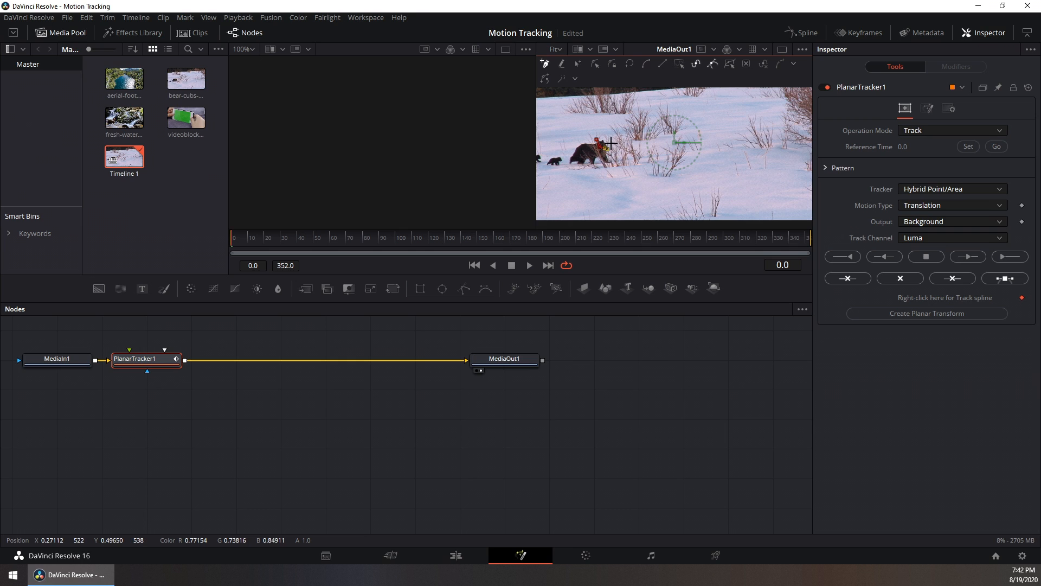
click(611, 143)
click(605, 140)
click(599, 138)
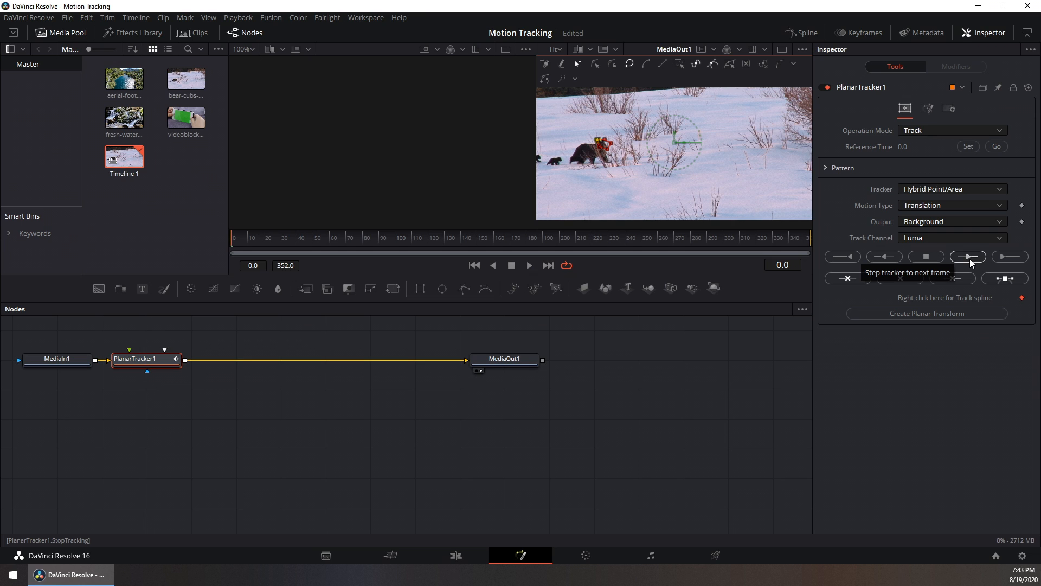
Track the bear's head forward to the last frame, starting with single-frame steps, and track it back to frame 0
click(969, 259)
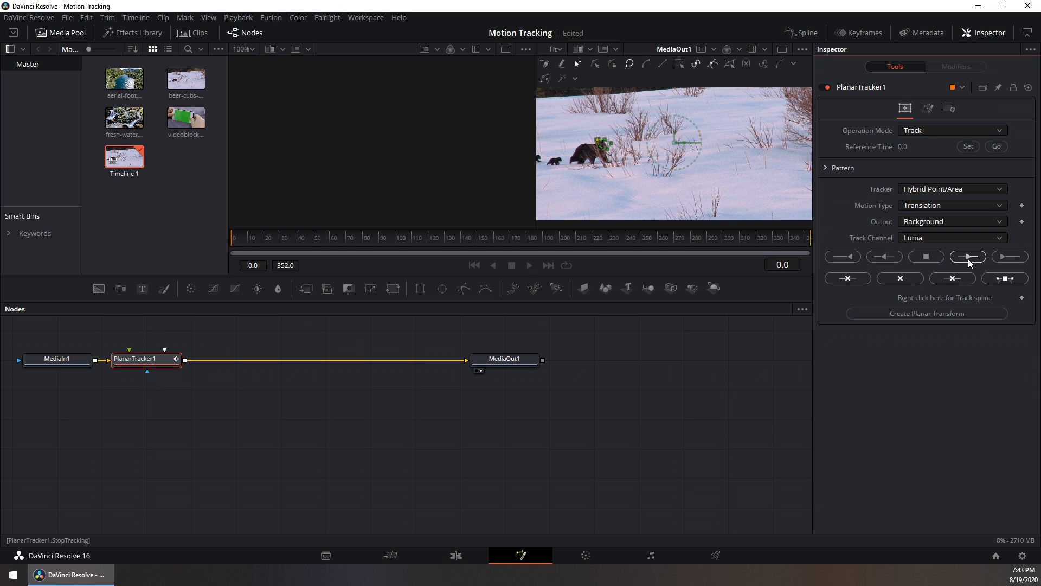
click(968, 258)
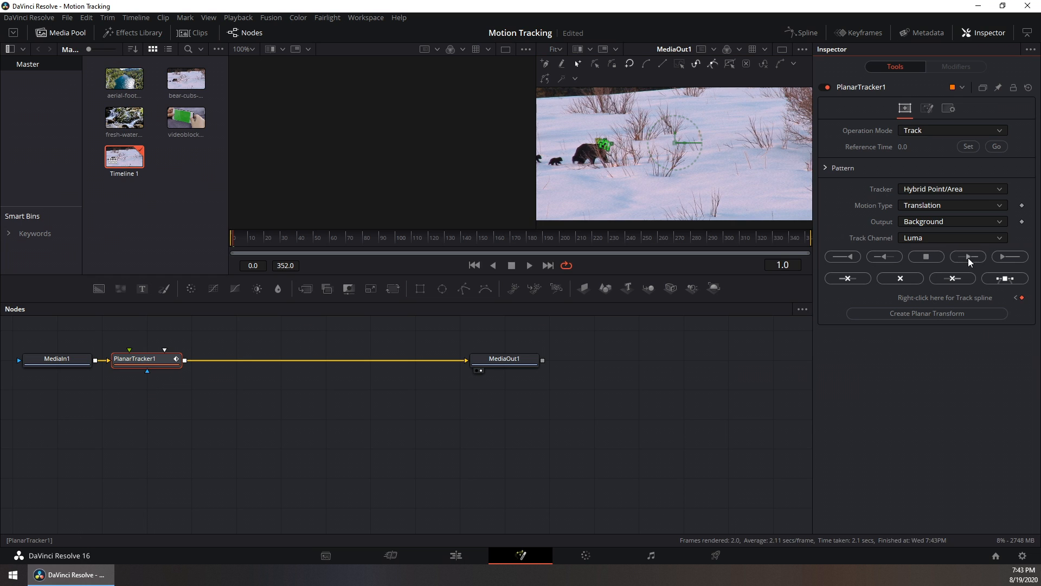
click(968, 258)
click(967, 258)
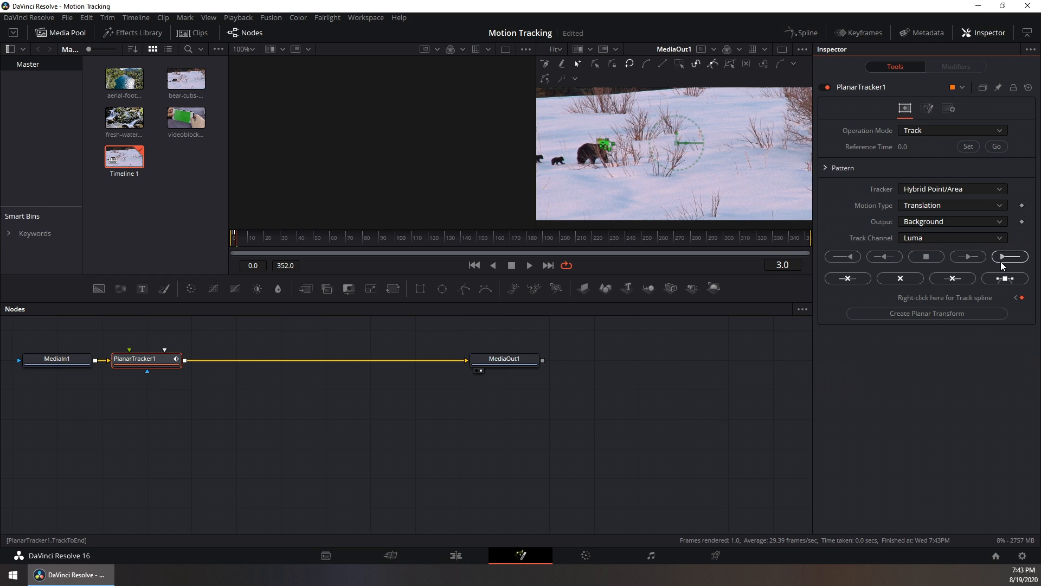
click(1001, 260)
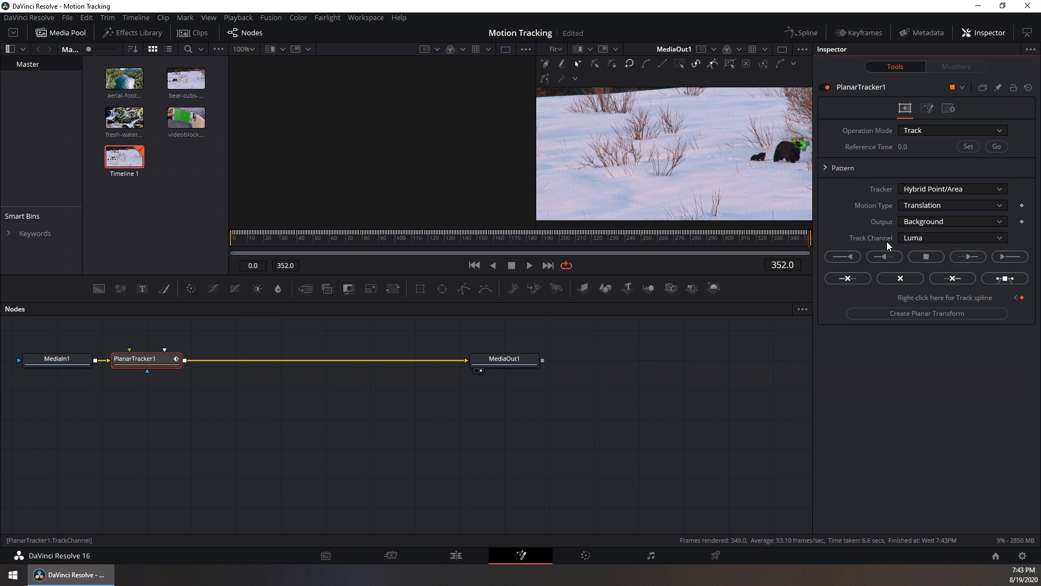
click(840, 256)
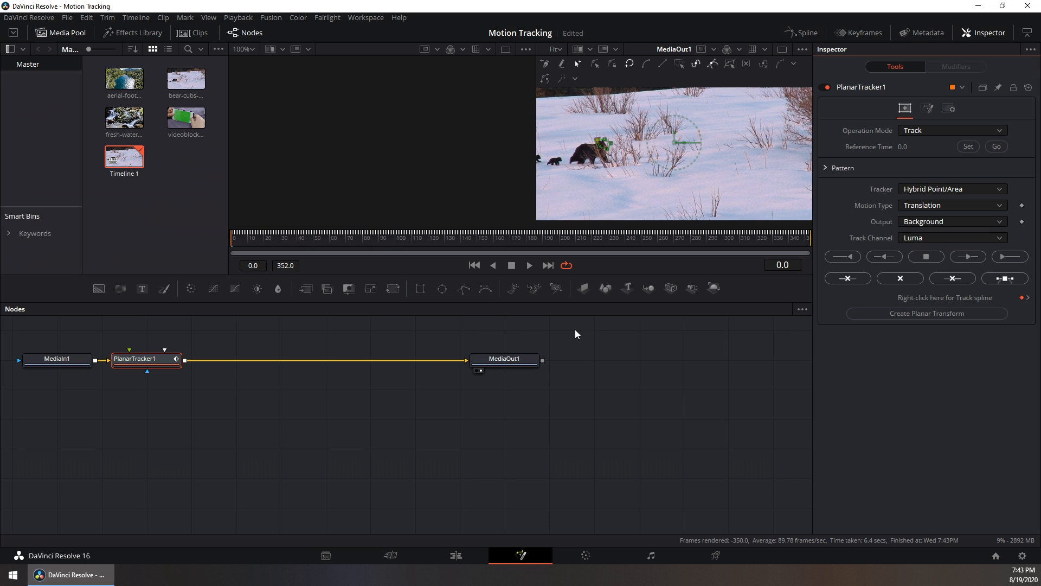
Create a Planar Transform from the track, place it below the main node row, and delete the planar tracker node
click(912, 314)
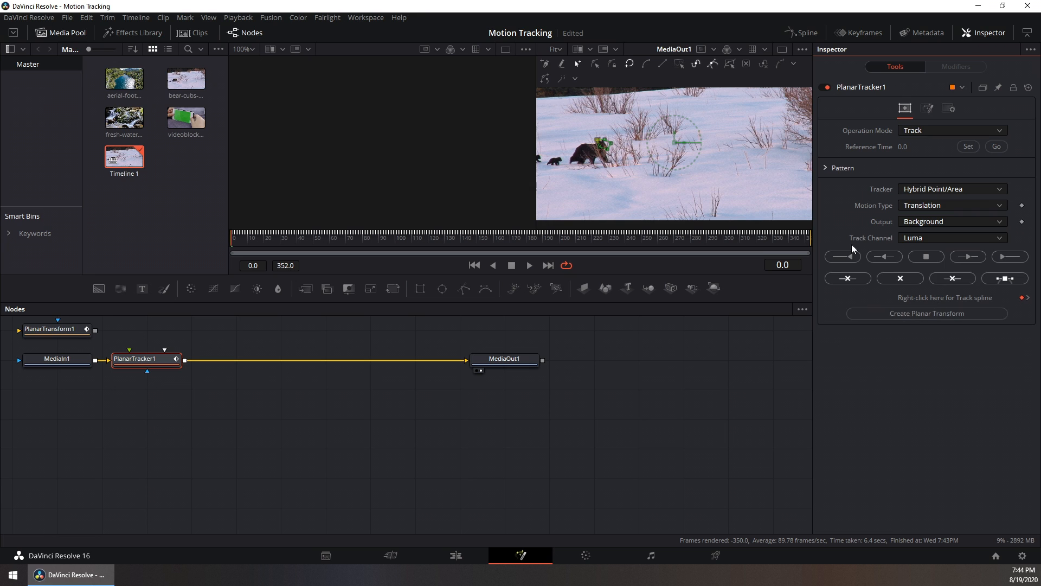
drag(58, 332, 164, 410)
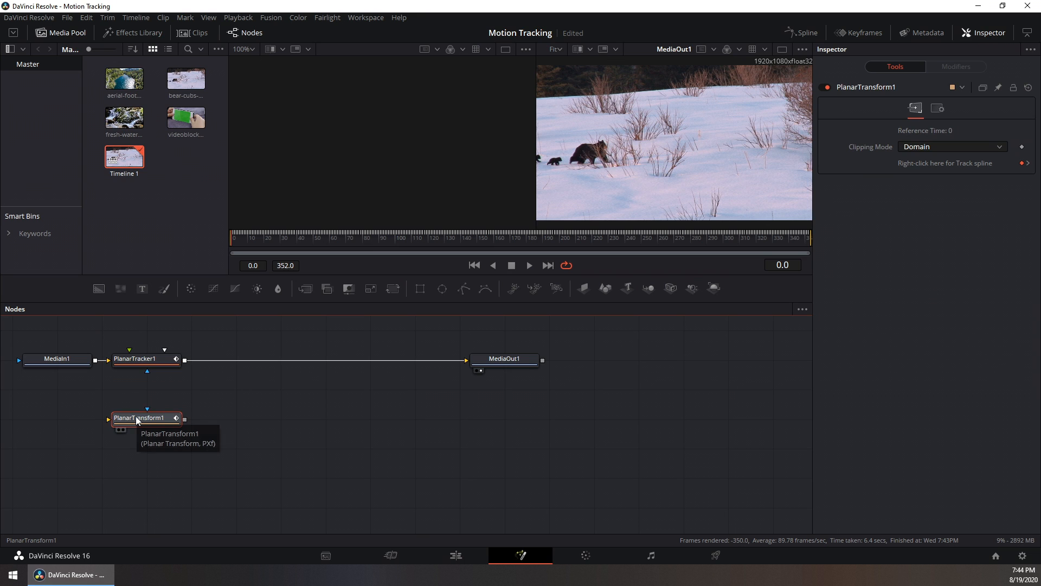
click(159, 363)
right_click(160, 363)
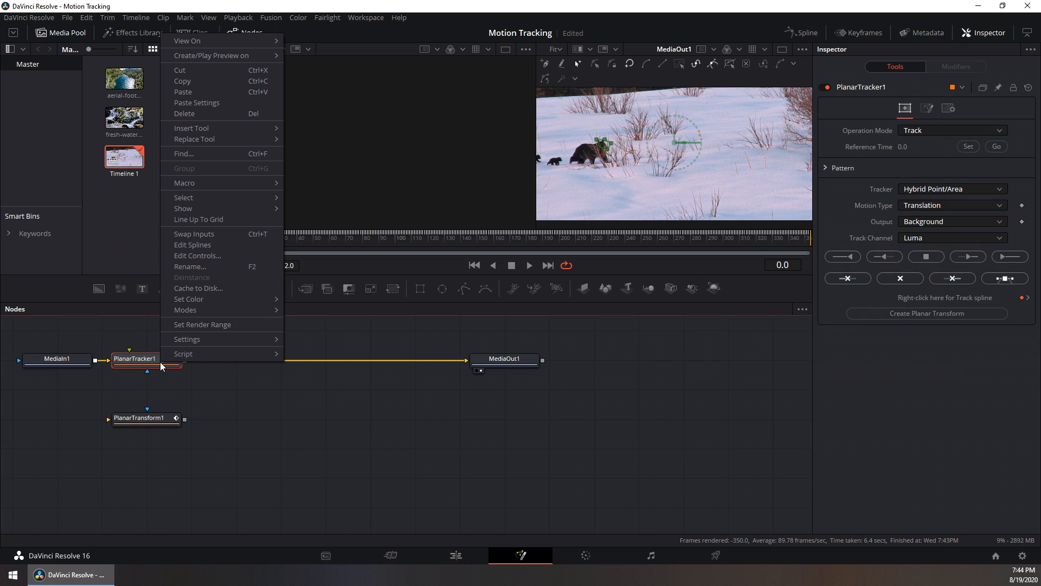
click(205, 115)
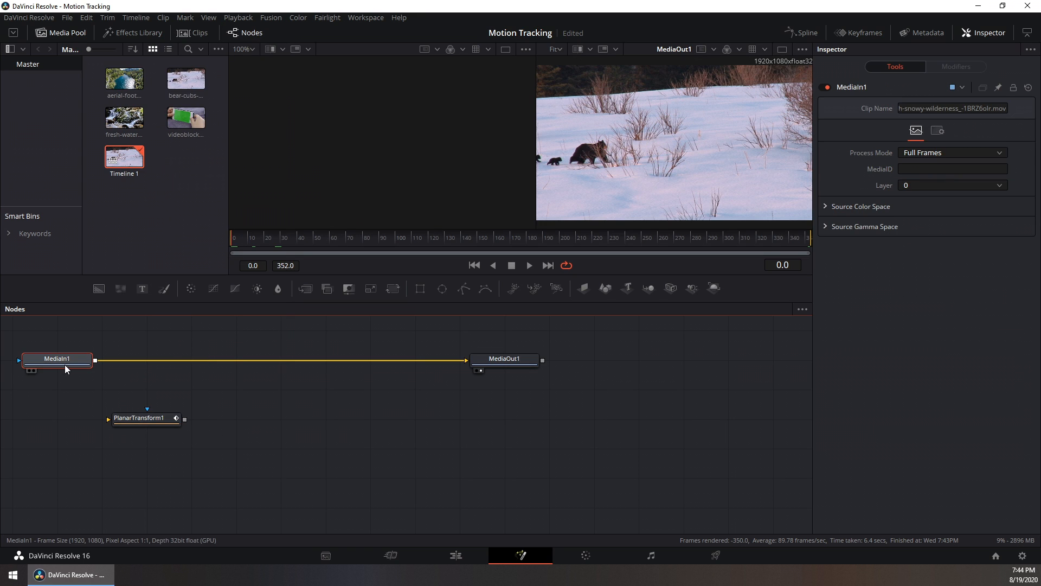
Insert a Merge node after MediaIn1 and connect the planar transform, placed directly below it, to its foreground input
click(308, 290)
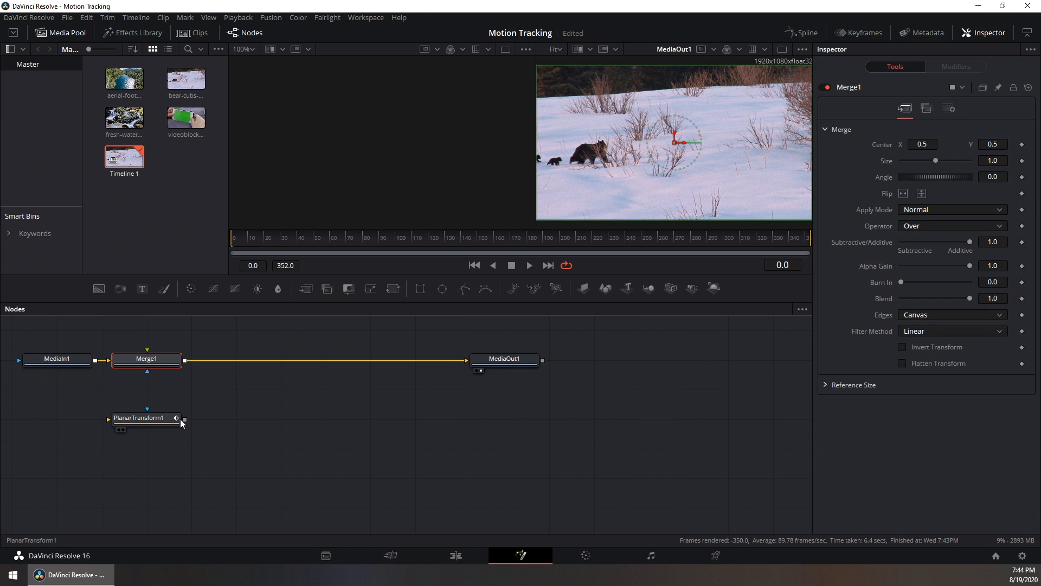
drag(185, 419, 153, 356)
drag(141, 419, 147, 388)
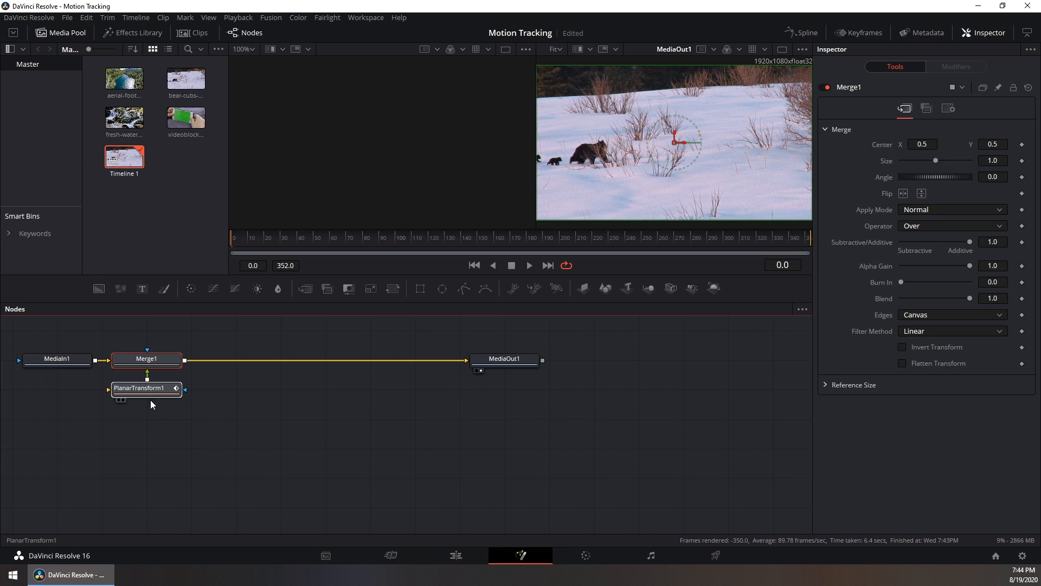
Add a Text+ node beside the planar transform node
click(151, 397)
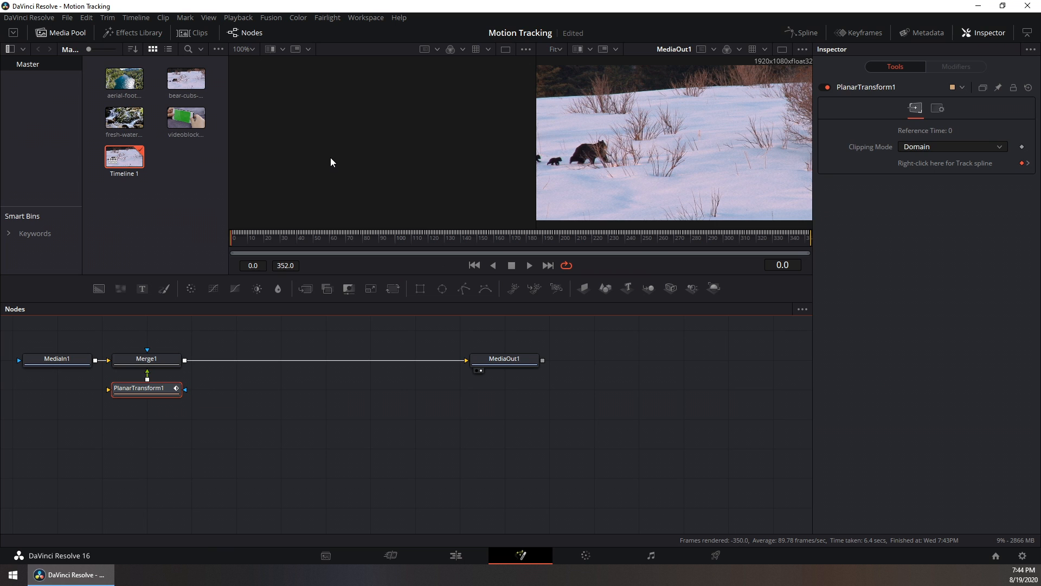
click(163, 434)
key(shift+space)
drag(718, 450, 661, 217)
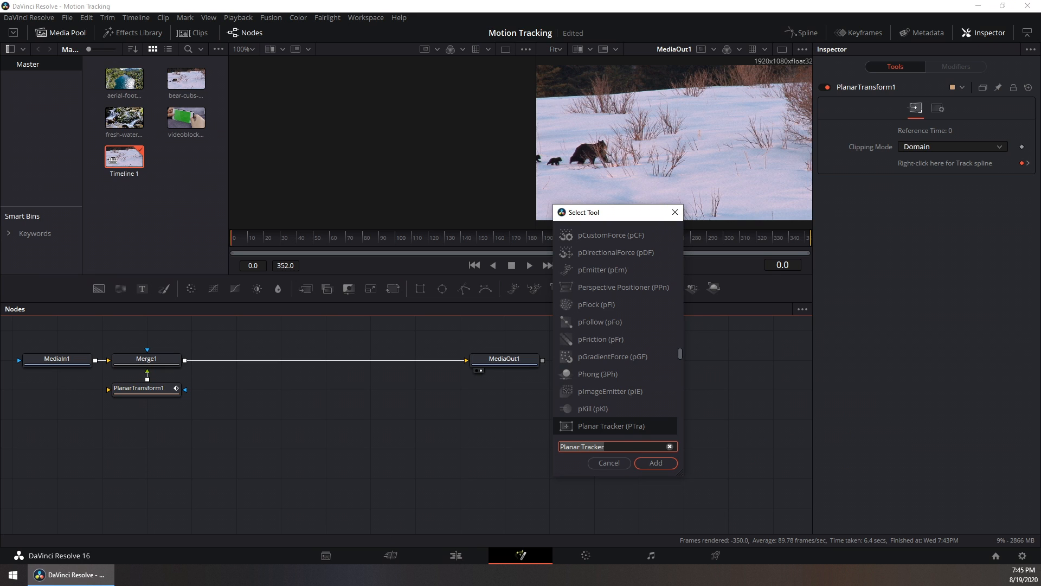
text(te)
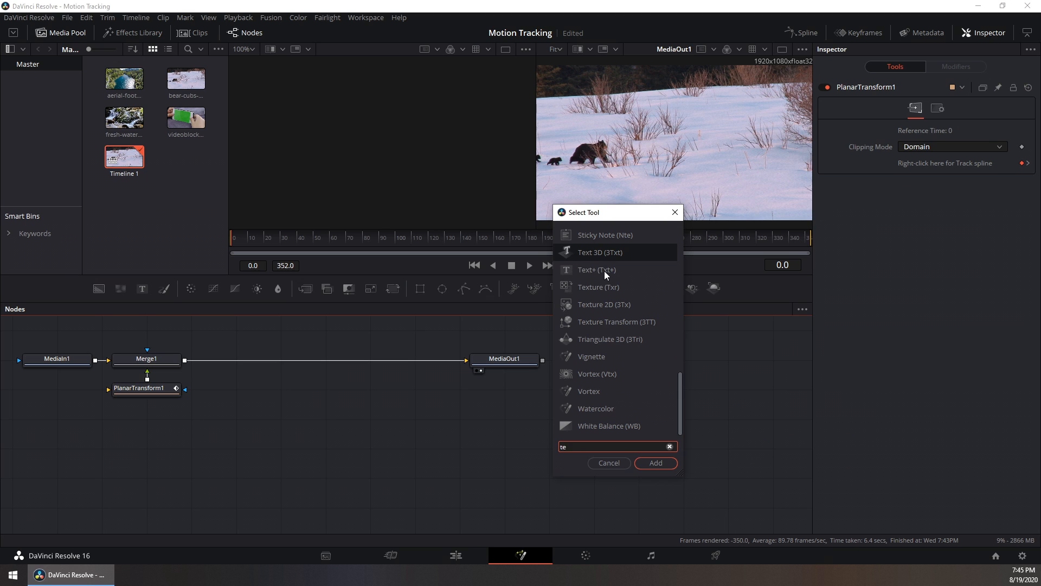
text(xt+)
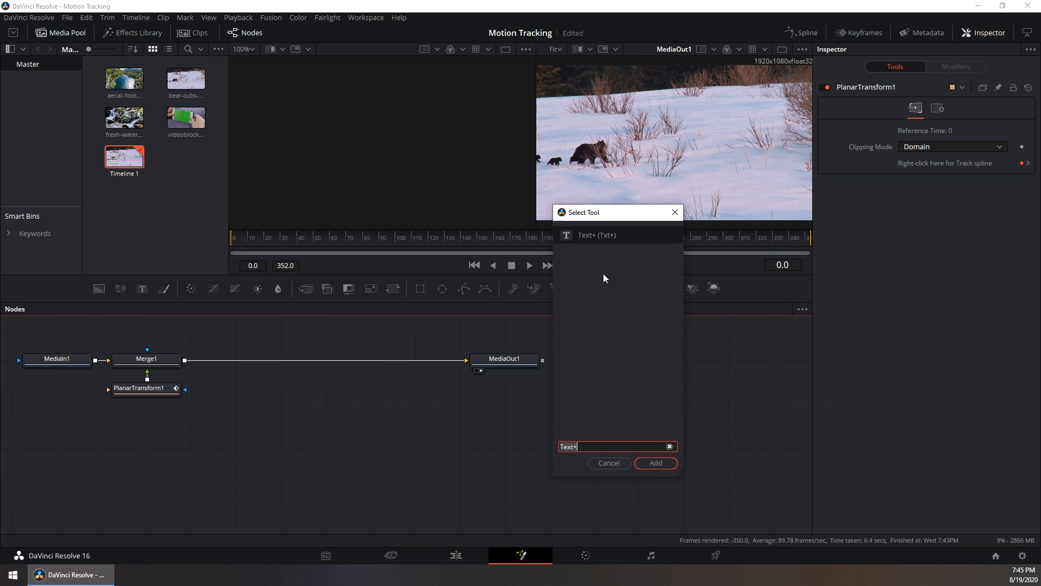
click(656, 462)
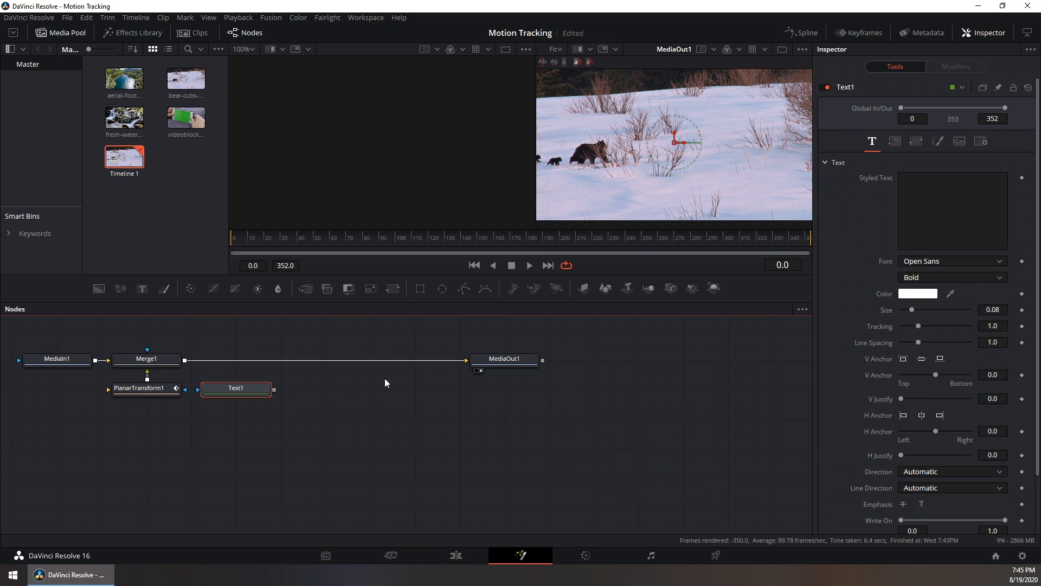
Set the text node's content to "Bear" and its color to dark red #aa0000
click(953, 209)
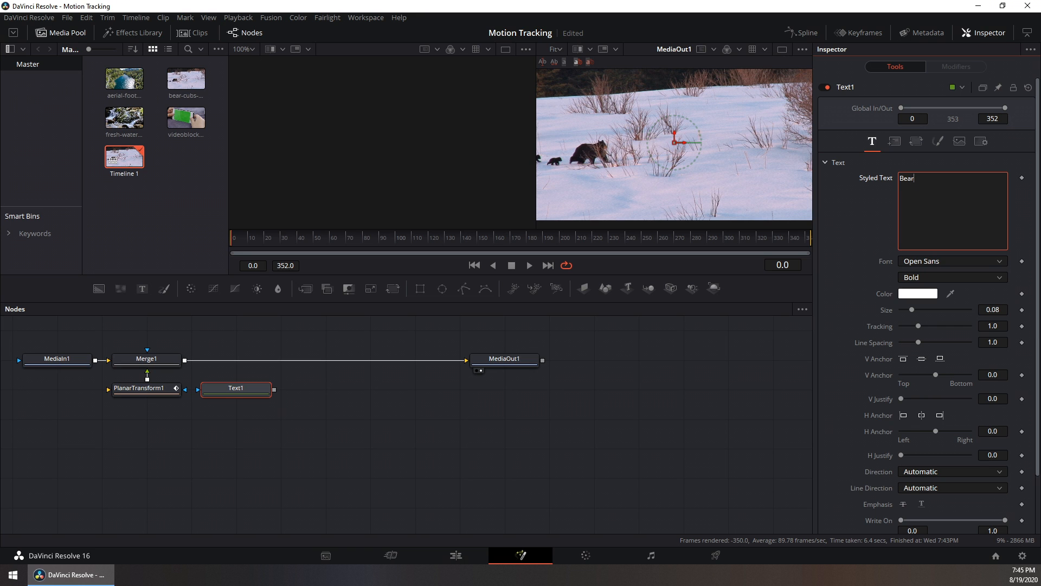
click(924, 295)
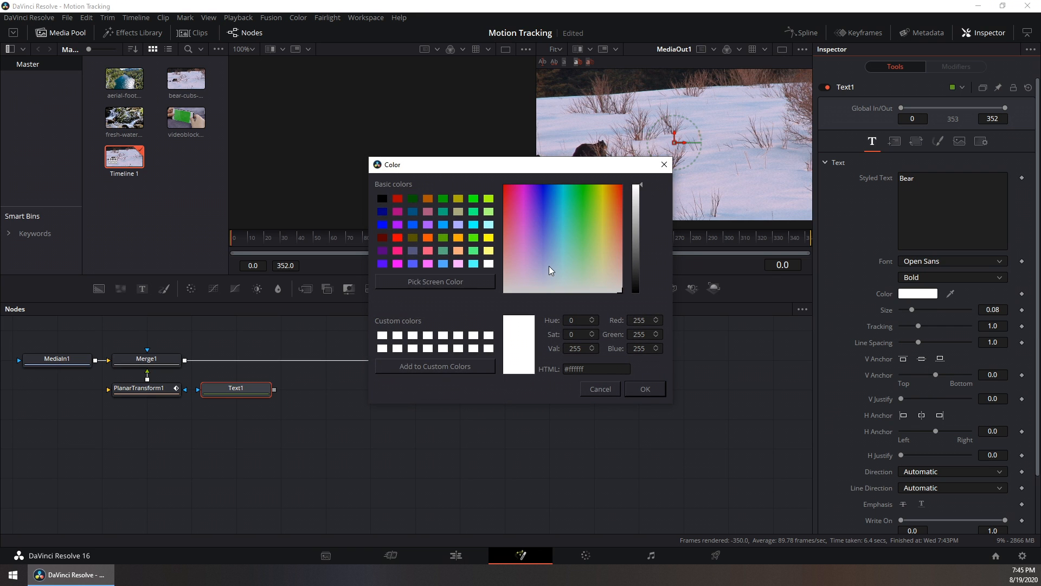
click(397, 199)
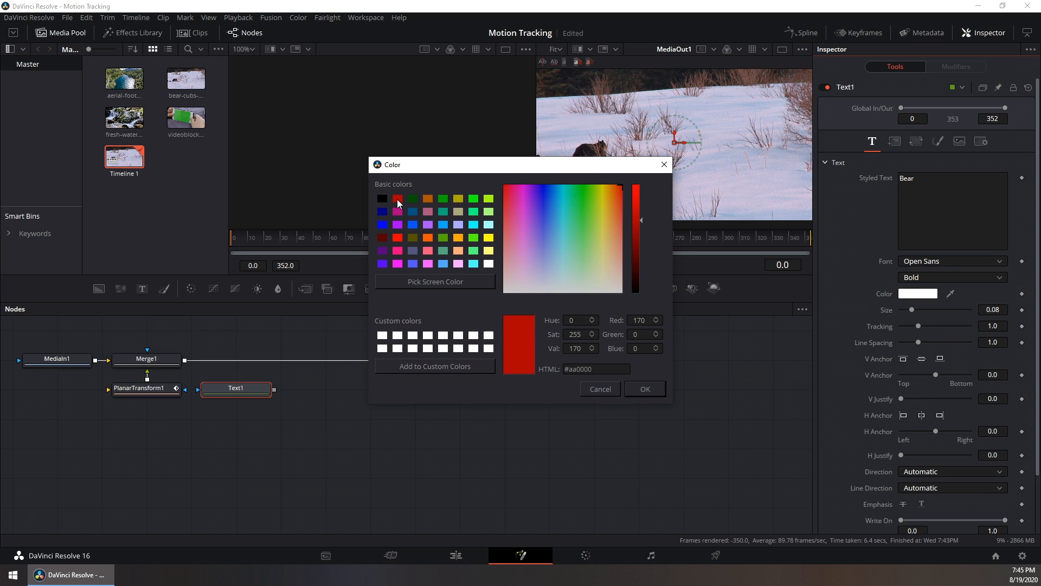
click(644, 391)
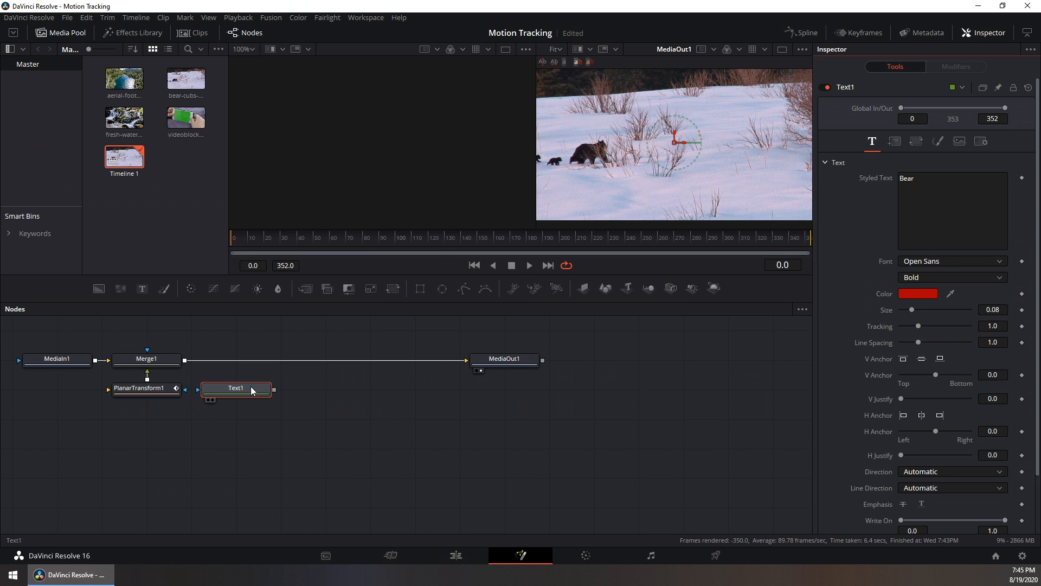
Place the text node below the planar transform, connect it to the planar transform's input, and play back the result before returning to frame 0
drag(251, 386, 146, 407)
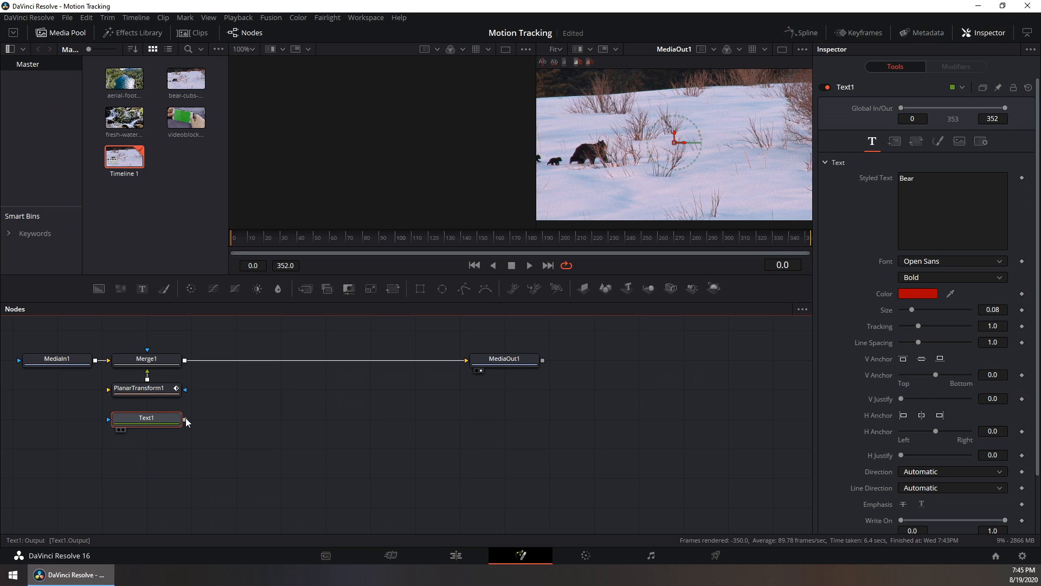
drag(184, 419, 155, 393)
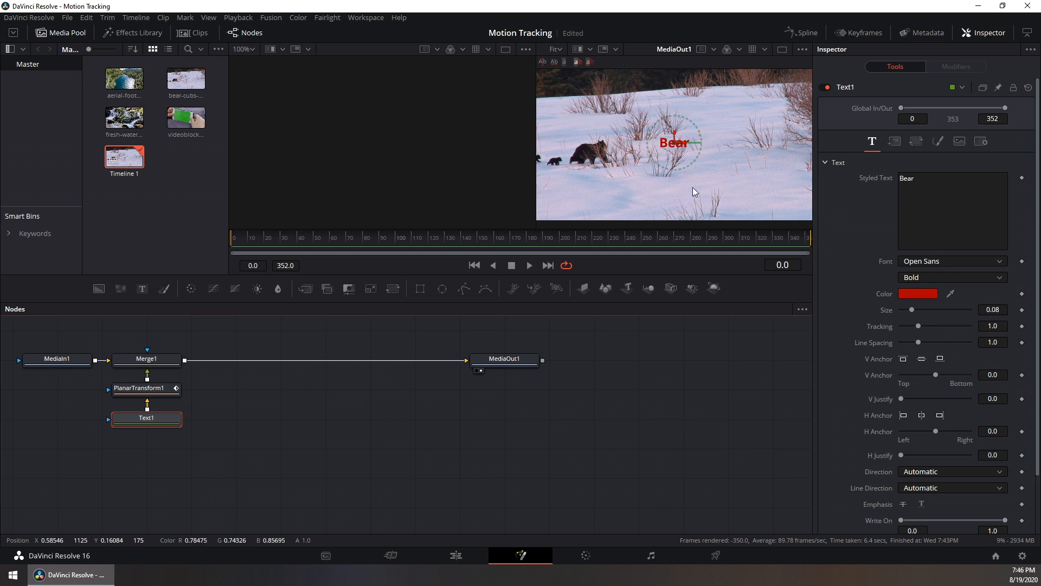
click(529, 265)
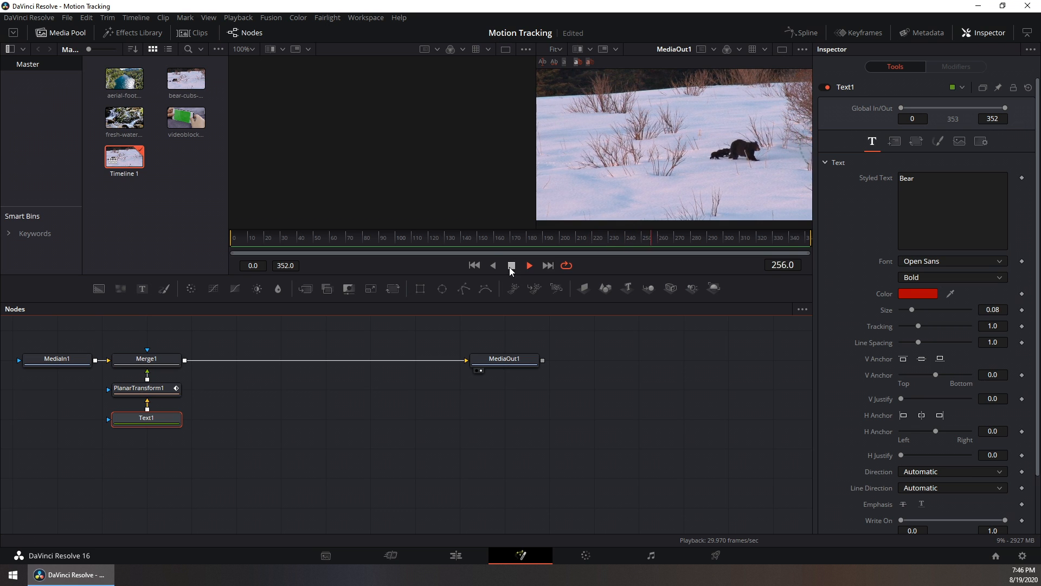
click(472, 266)
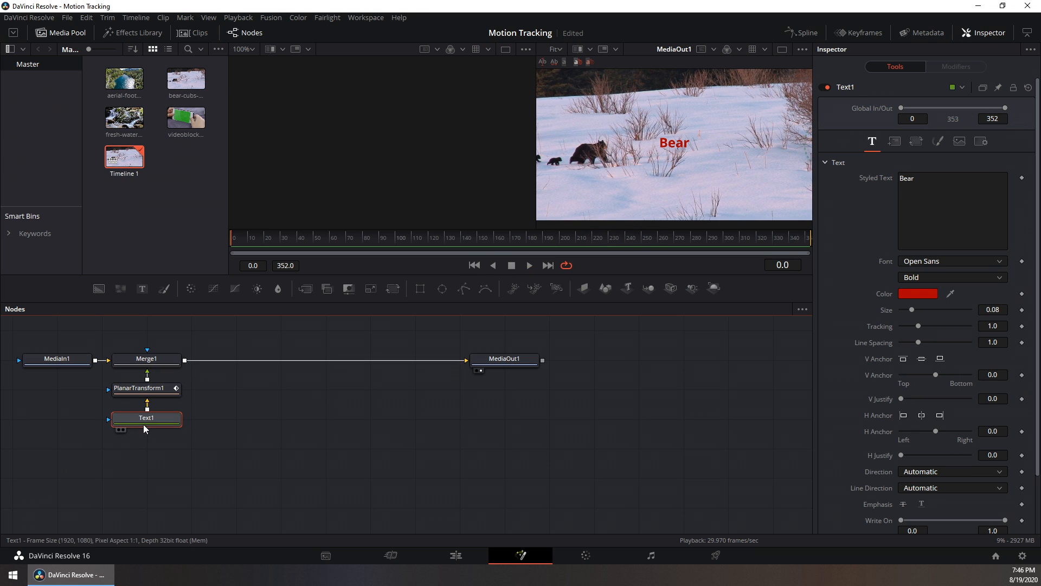
Insert a Transform node between the text and planar transform, move the label just above the bear, and play back the tracking
drag(142, 431, 140, 454)
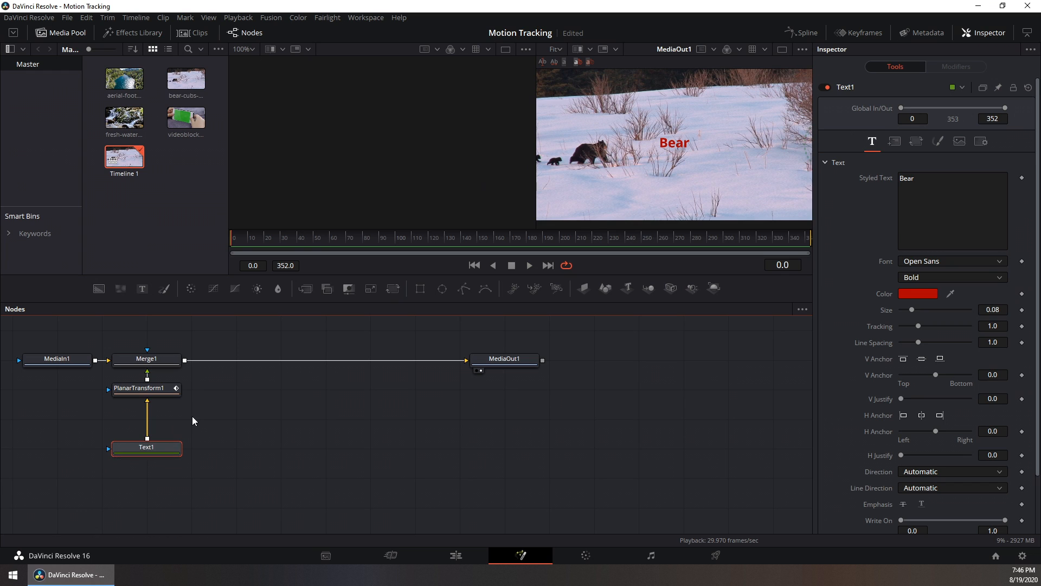
click(392, 288)
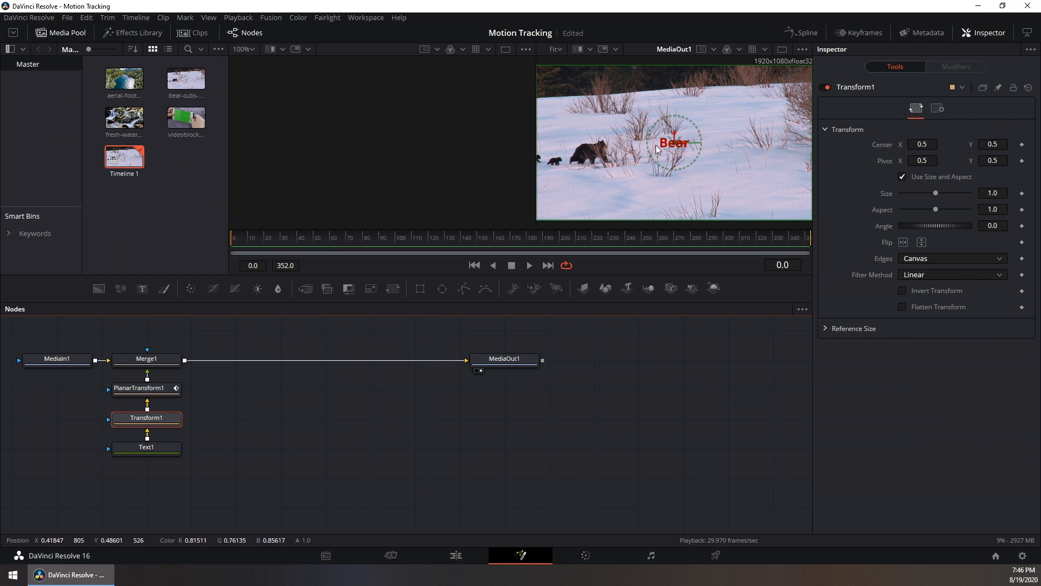
drag(670, 144, 601, 133)
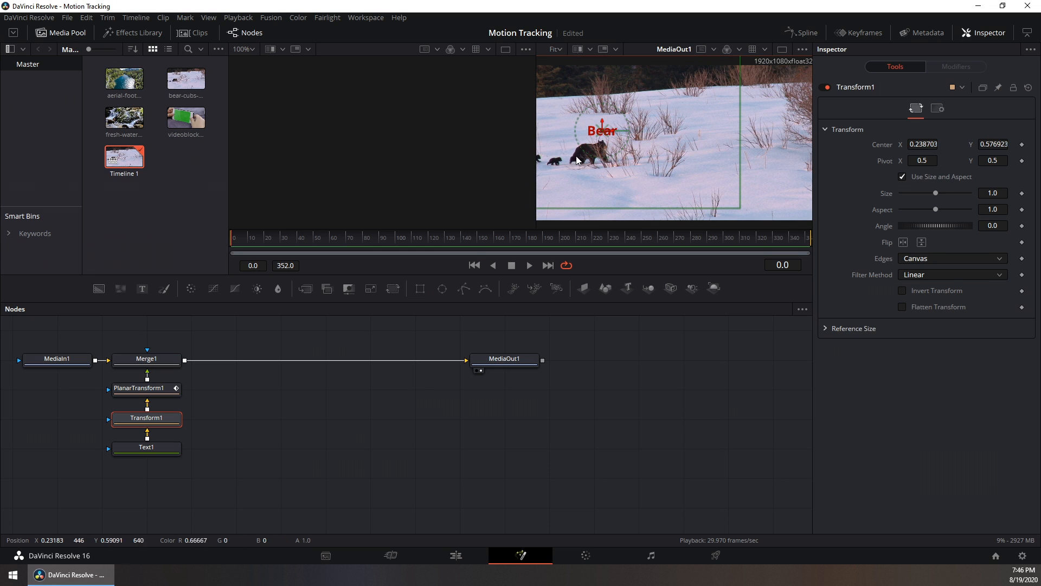
click(525, 269)
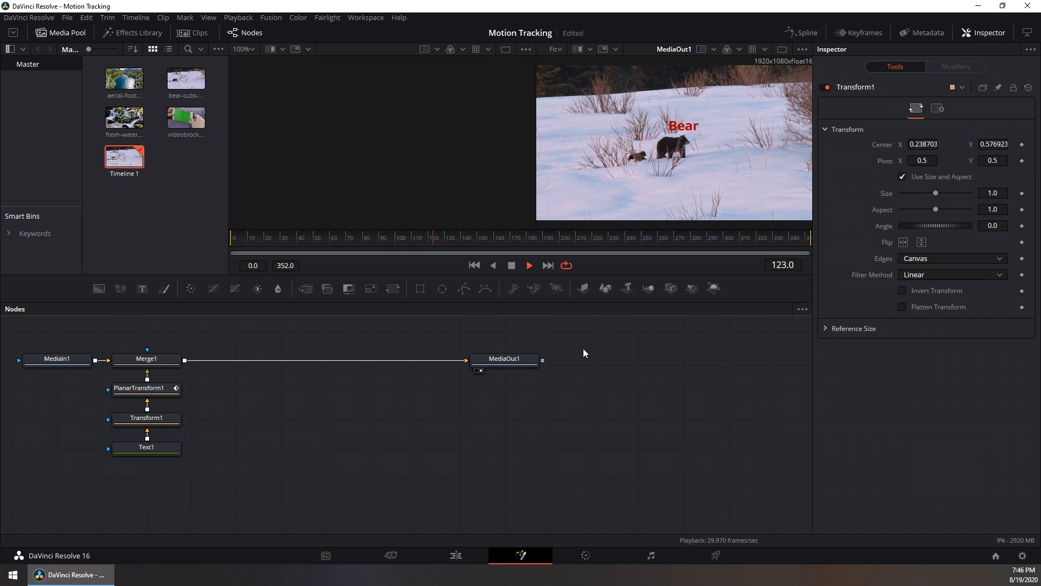
click(512, 267)
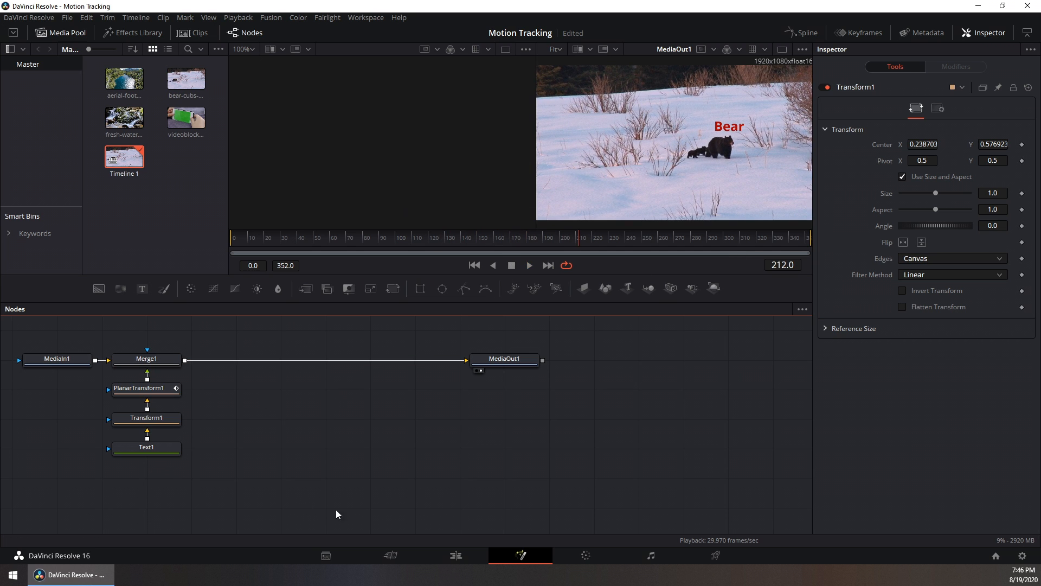
Return to the Edit page, go to the timeline's start, and play the fresh-water clip in the source viewer
click(456, 554)
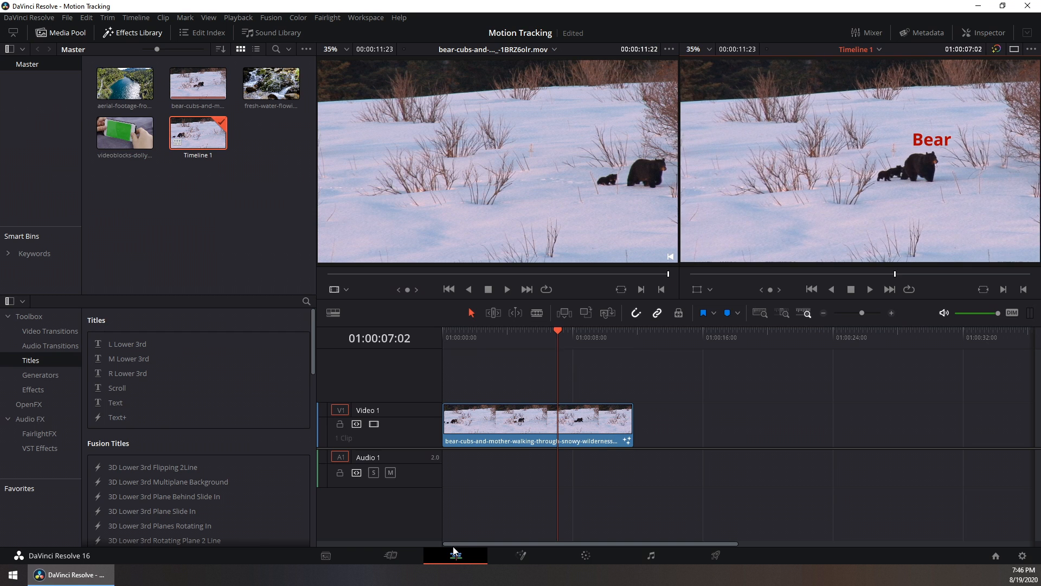
key(Home)
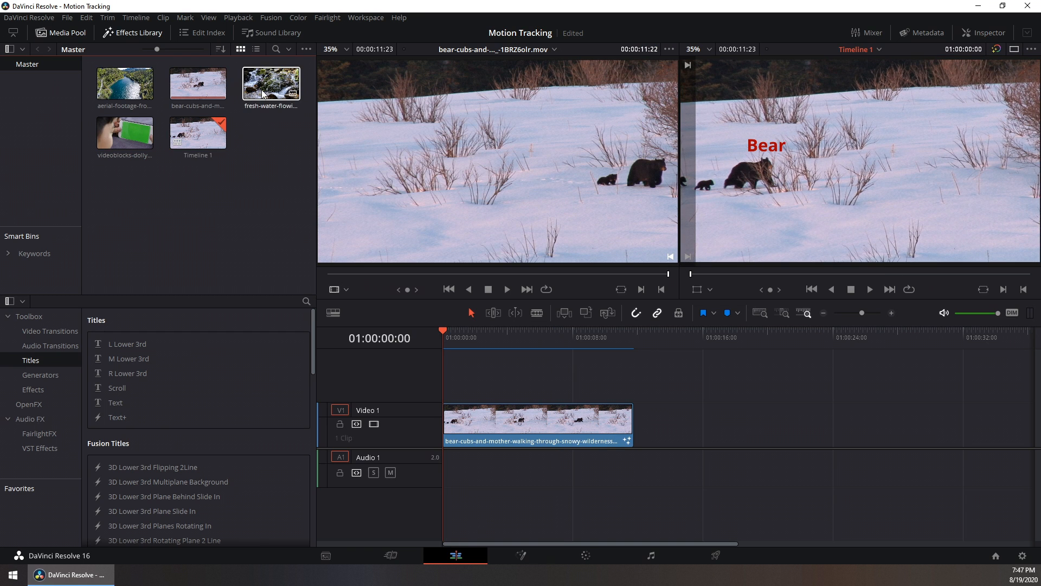
drag(263, 93, 344, 259)
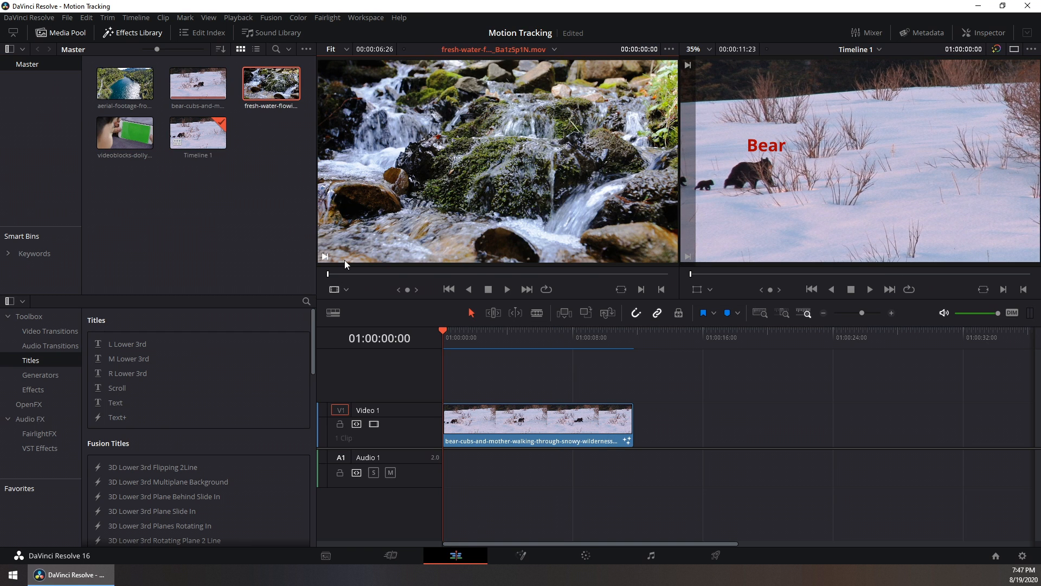
click(504, 287)
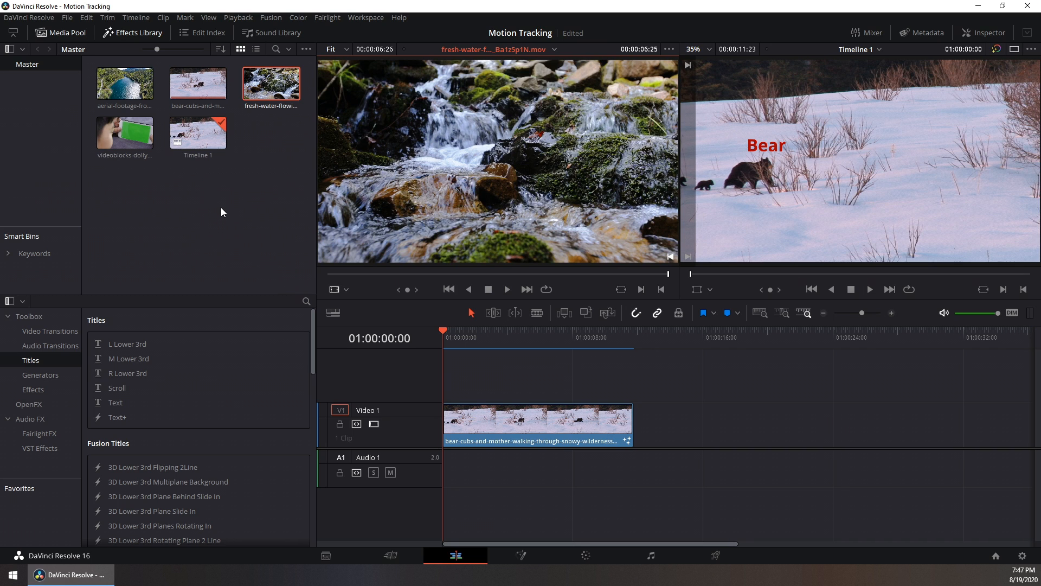
Create a new timeline from the fresh-water clip and open it on the Fusion page
right_click(263, 82)
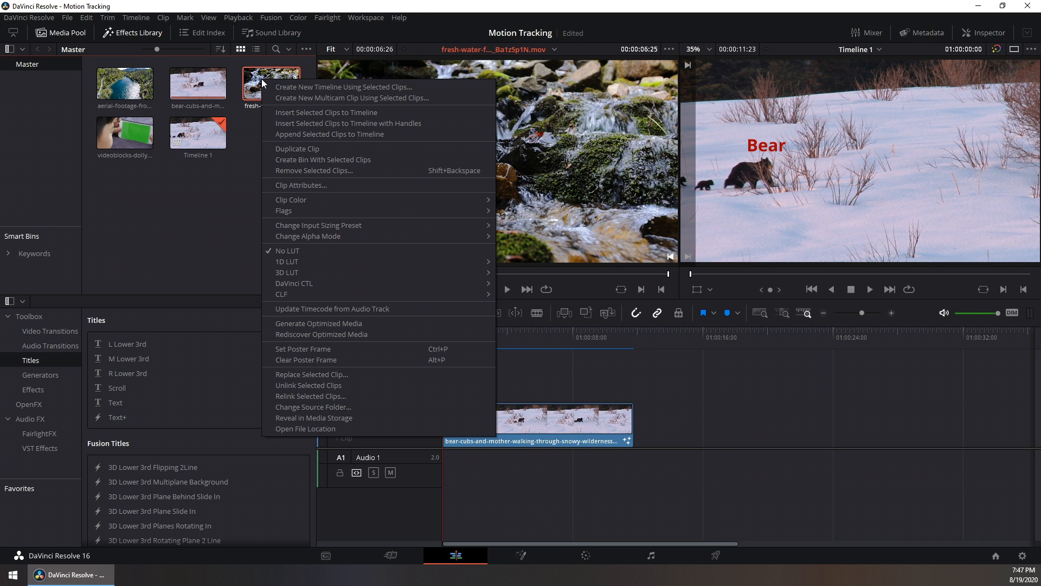
click(326, 87)
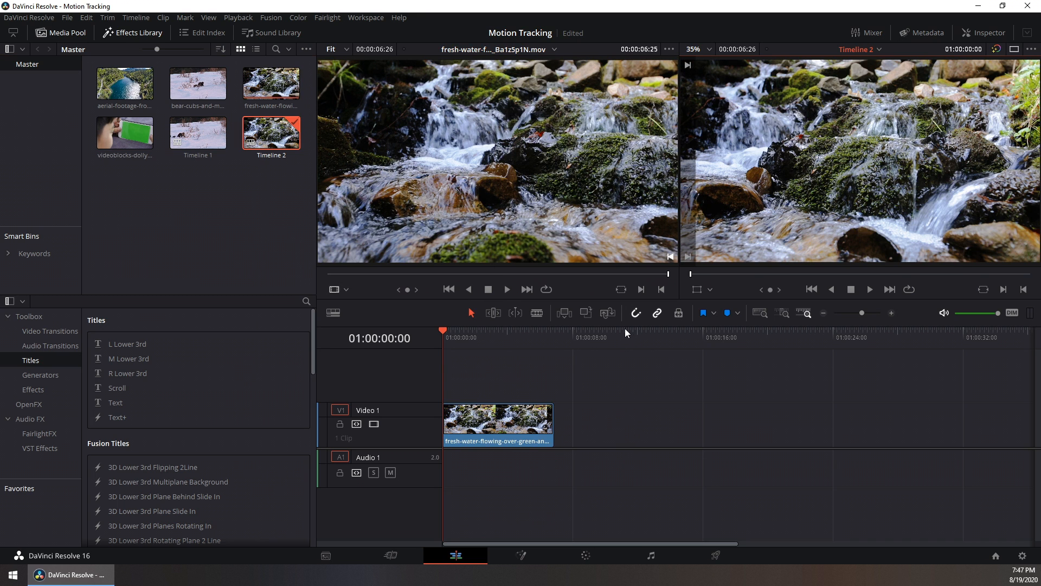
click(519, 555)
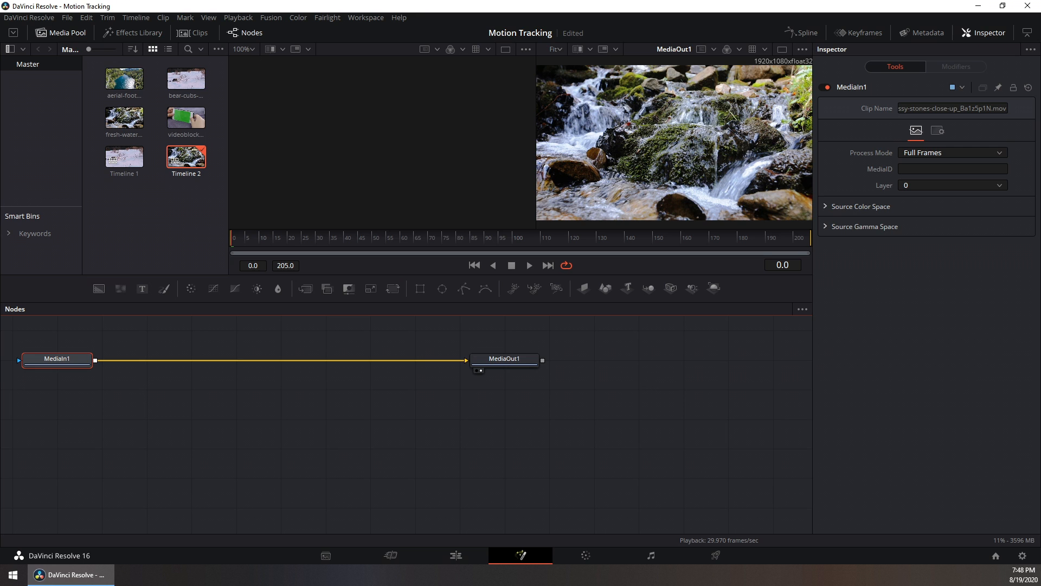
Add a Planar Tracker node between MediaIn1 and MediaOut1
key(shift+space)
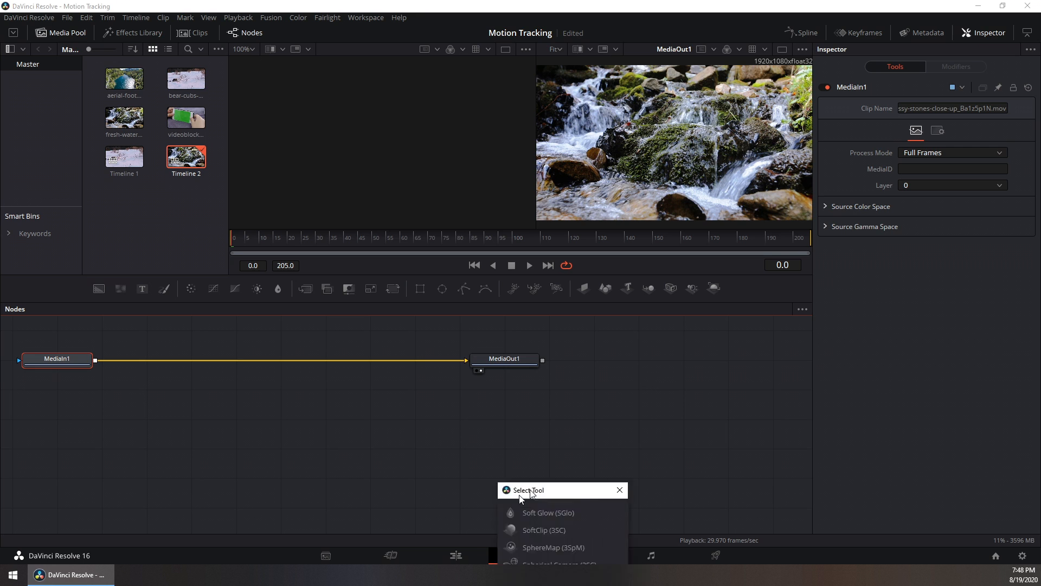
text(Text+)
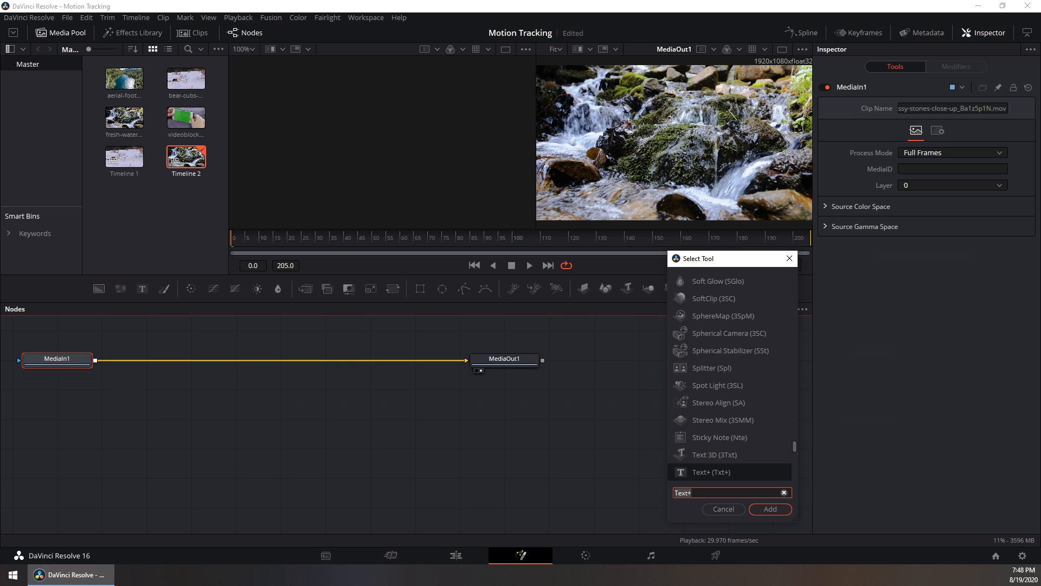
text(tr)
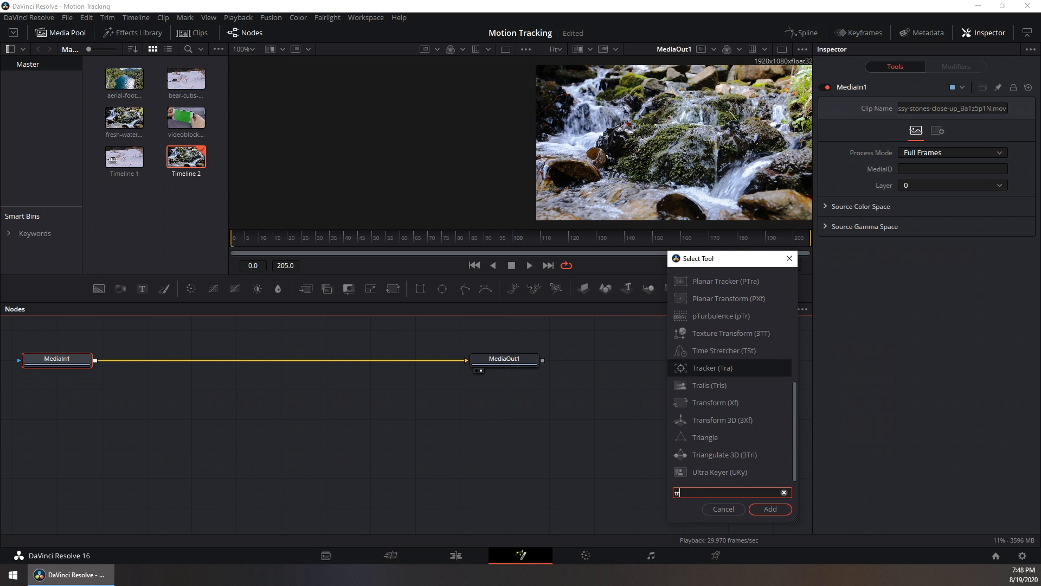
text(a)
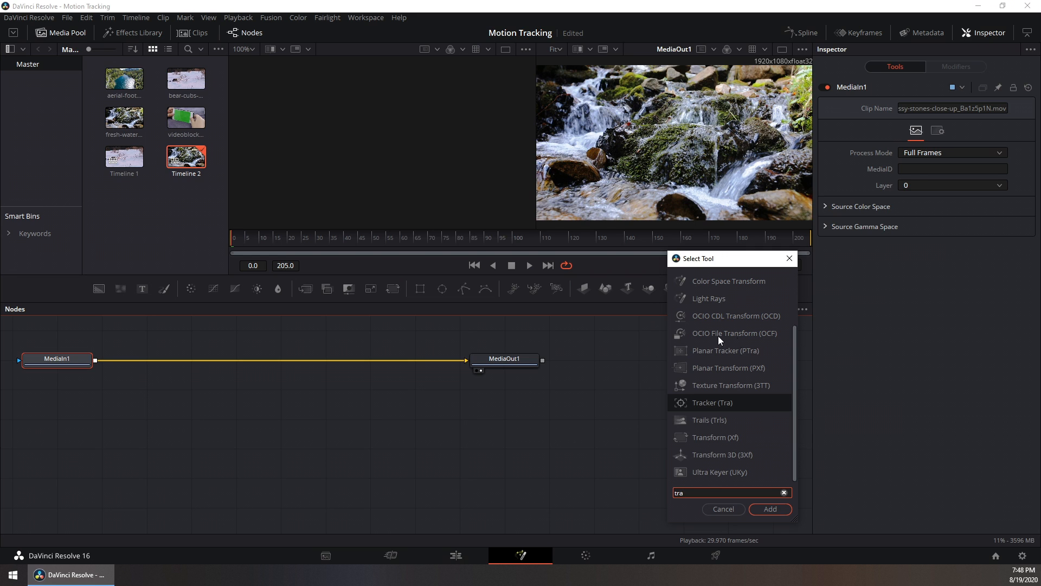
double_click(719, 350)
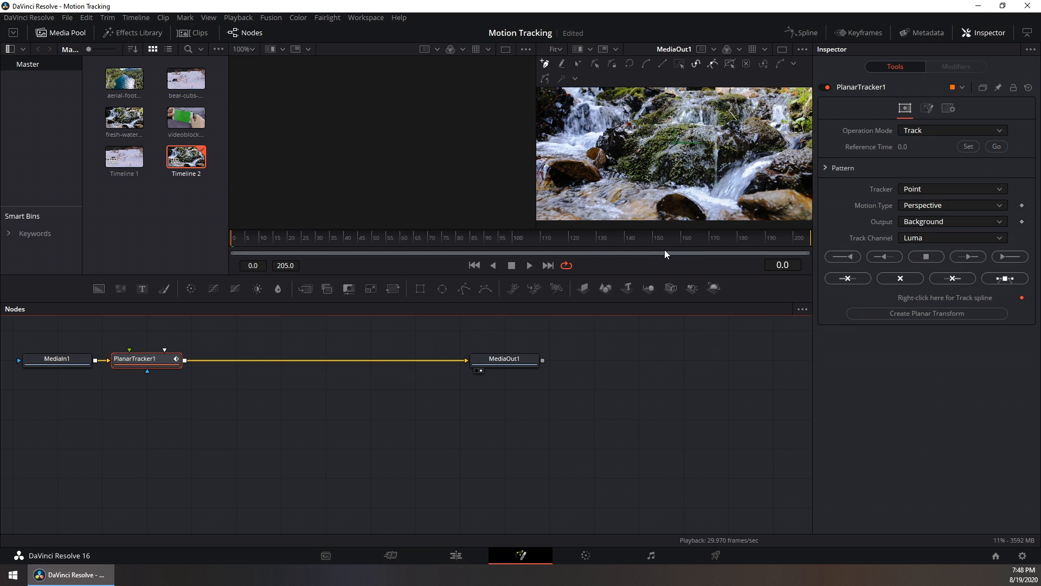
Enlarge the MediaOut1 viewer and scrub the clip to frame 100 and back to frame 0
drag(654, 273, 623, 283)
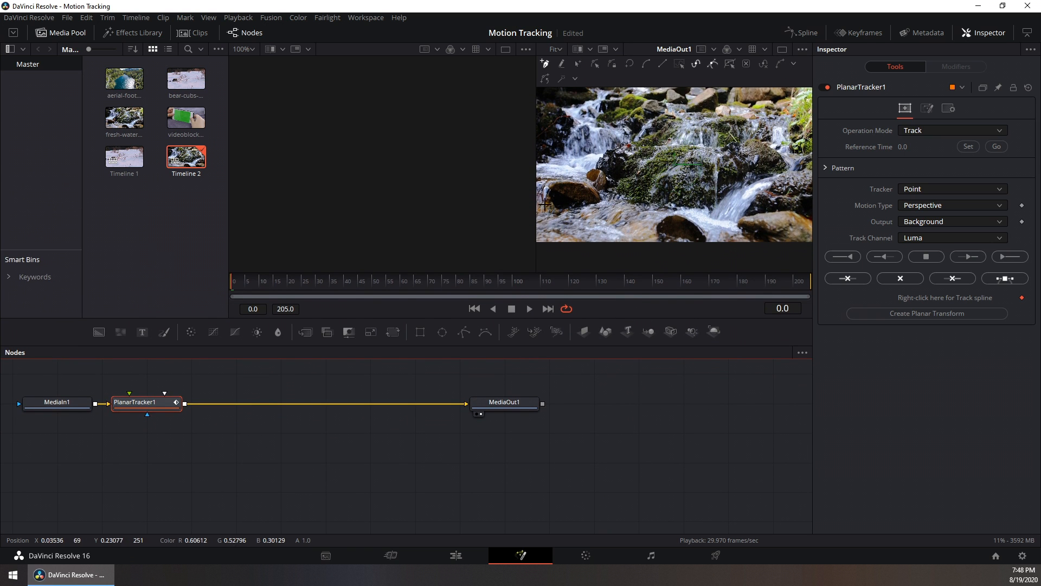
drag(536, 205, 429, 217)
drag(347, 283, 512, 281)
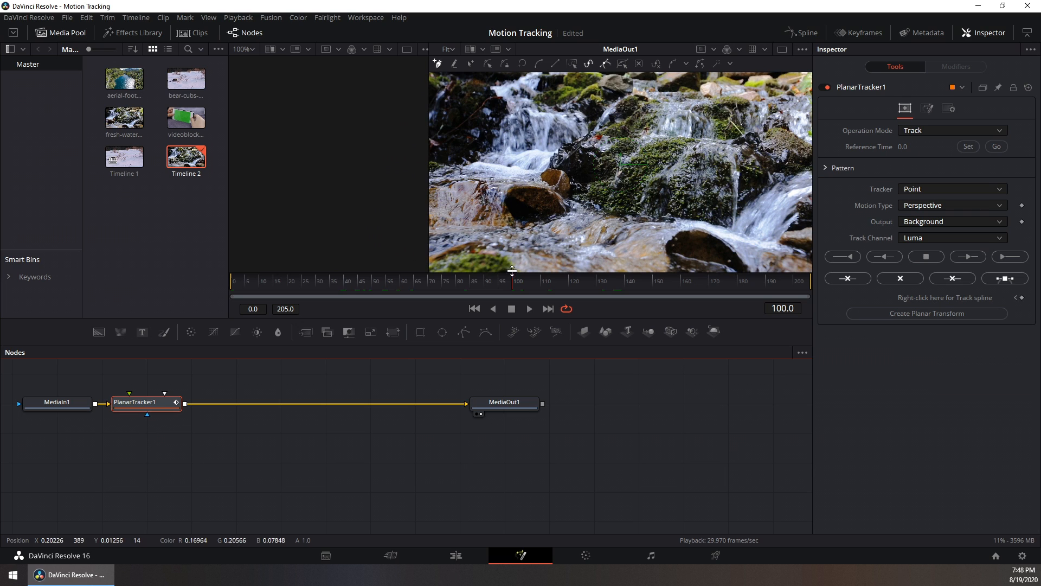
drag(512, 281, 196, 337)
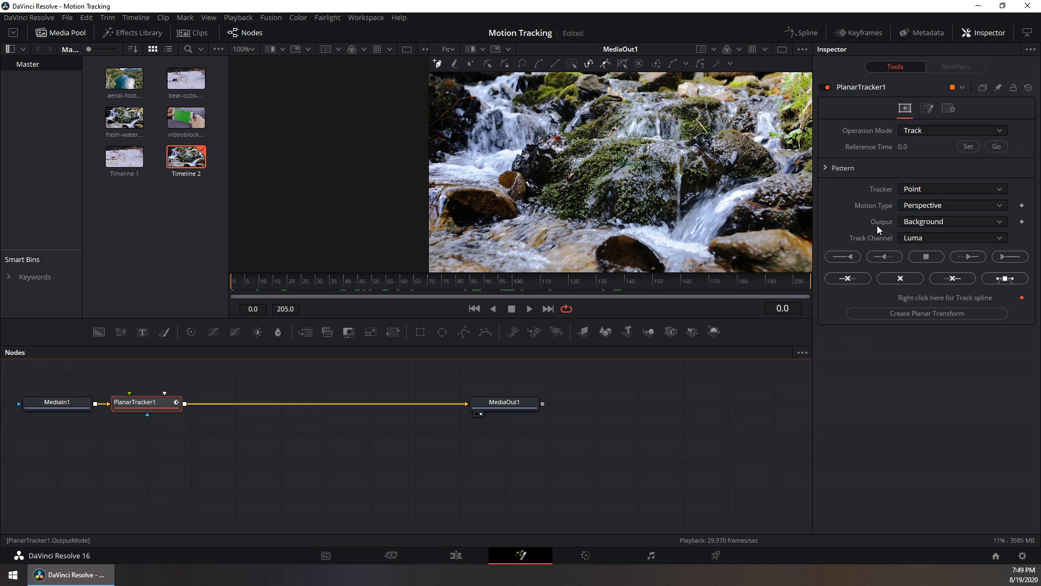
Set the planar tracker to Hybrid Point/Area with the Translation motion type
click(933, 190)
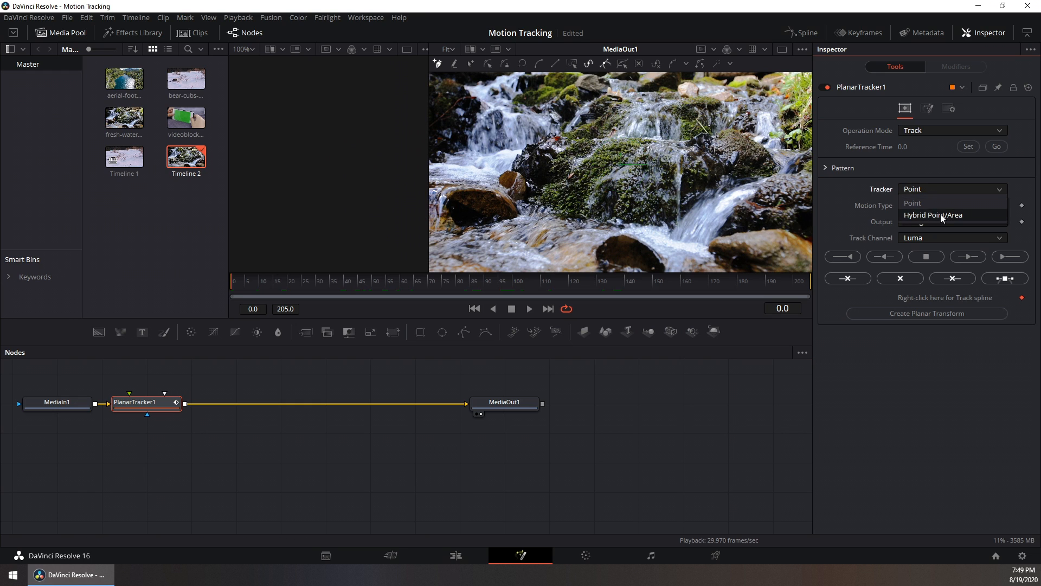
click(940, 214)
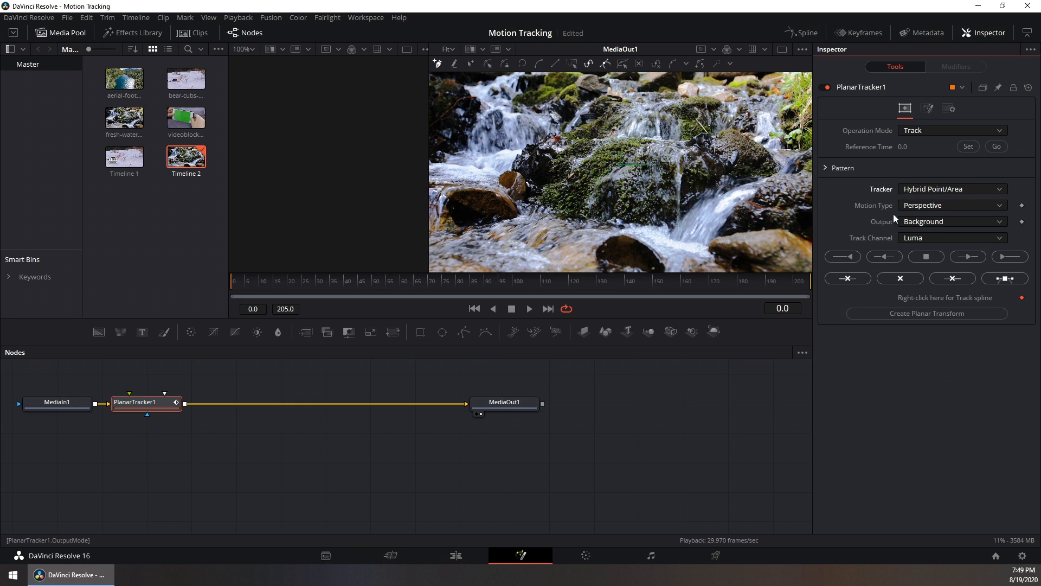
click(934, 204)
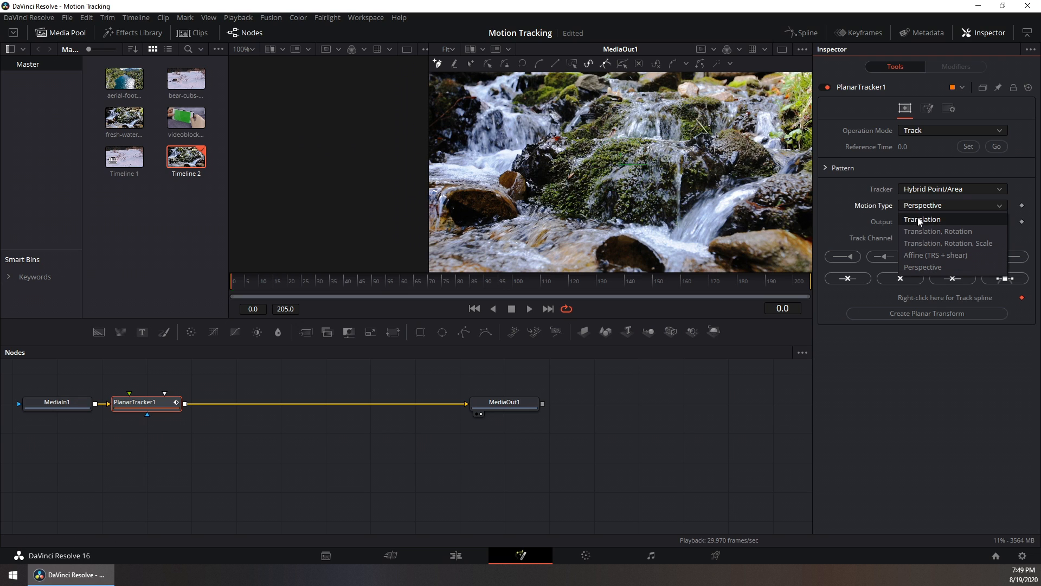
click(917, 218)
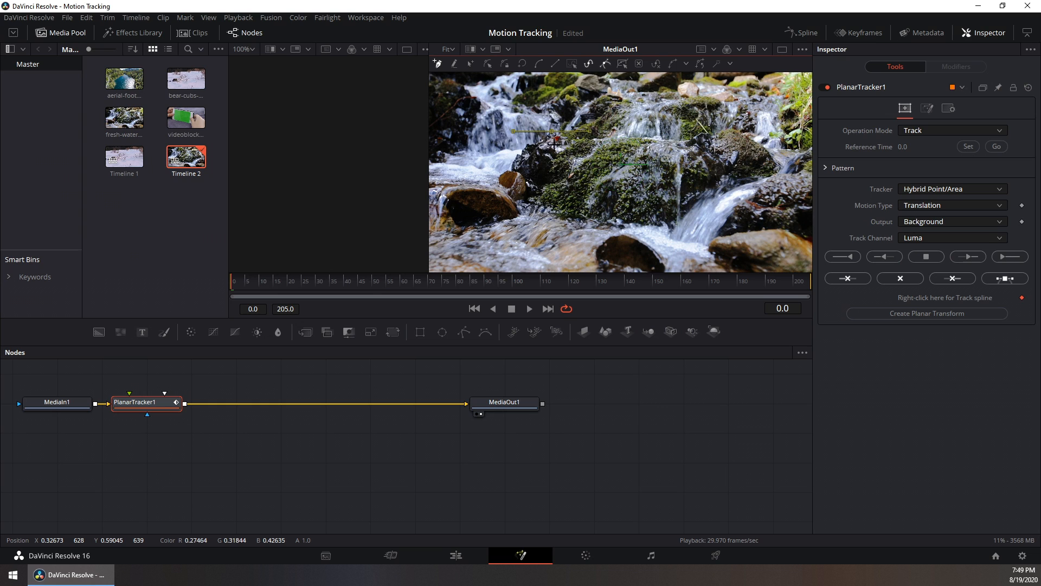
Draw a small closed four-point tracking shape on the rock edge beside the upper waterfall
click(552, 143)
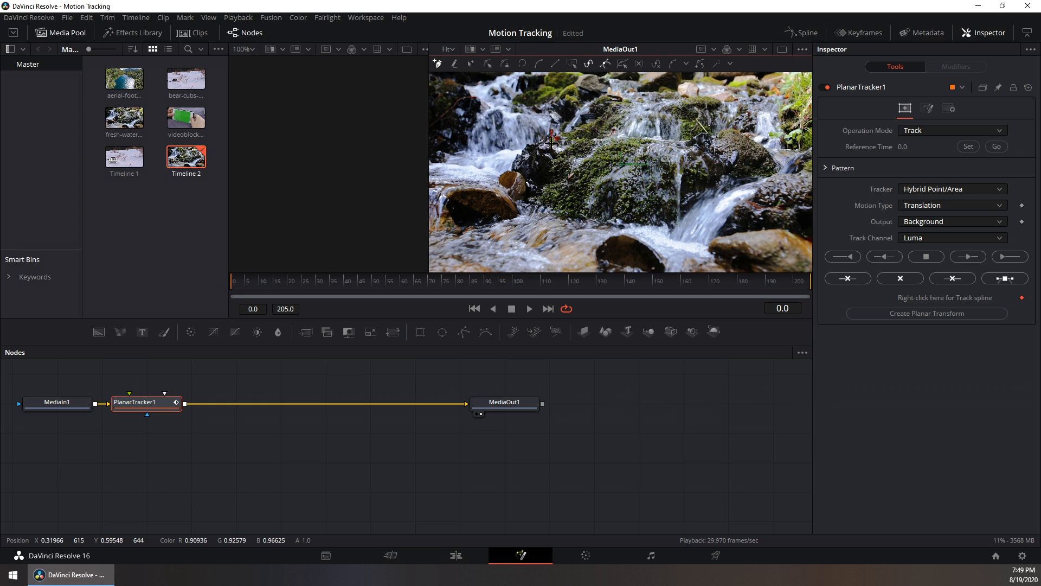
click(565, 146)
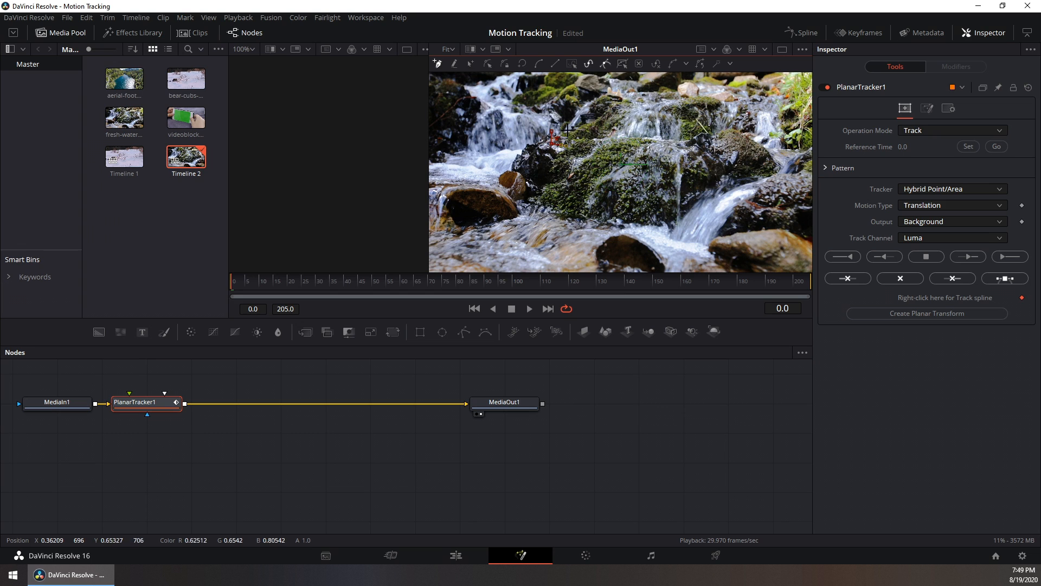
click(566, 130)
click(552, 131)
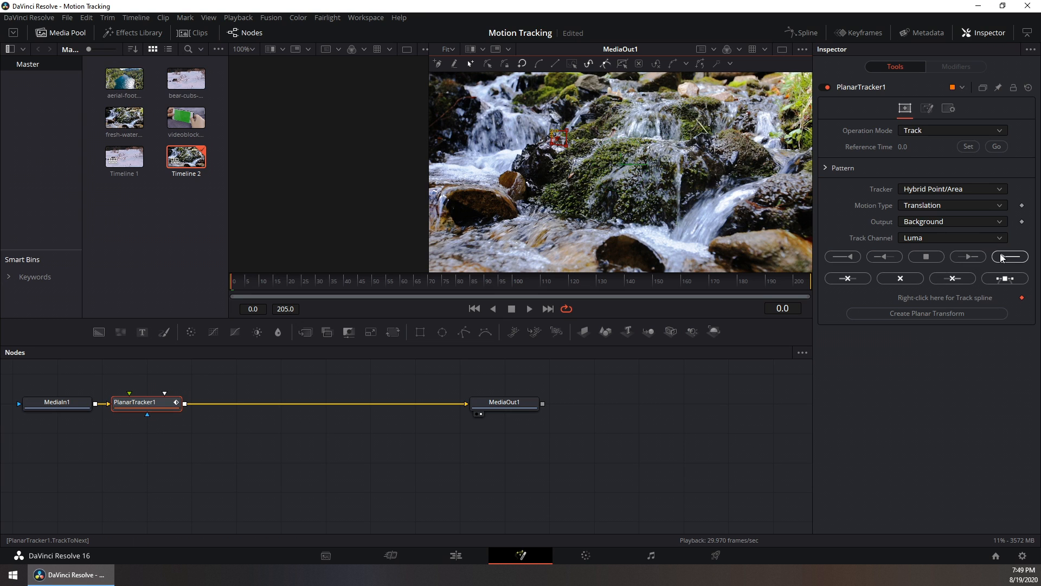
Track the shape forward one frame at a time to frame 3, and run the tracking through to frame 205
click(961, 255)
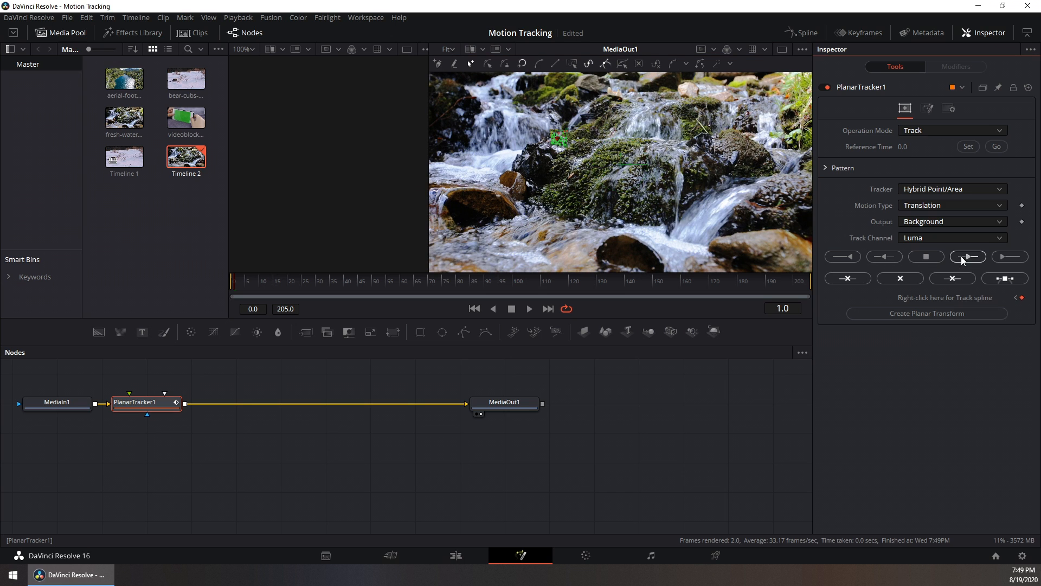
click(960, 256)
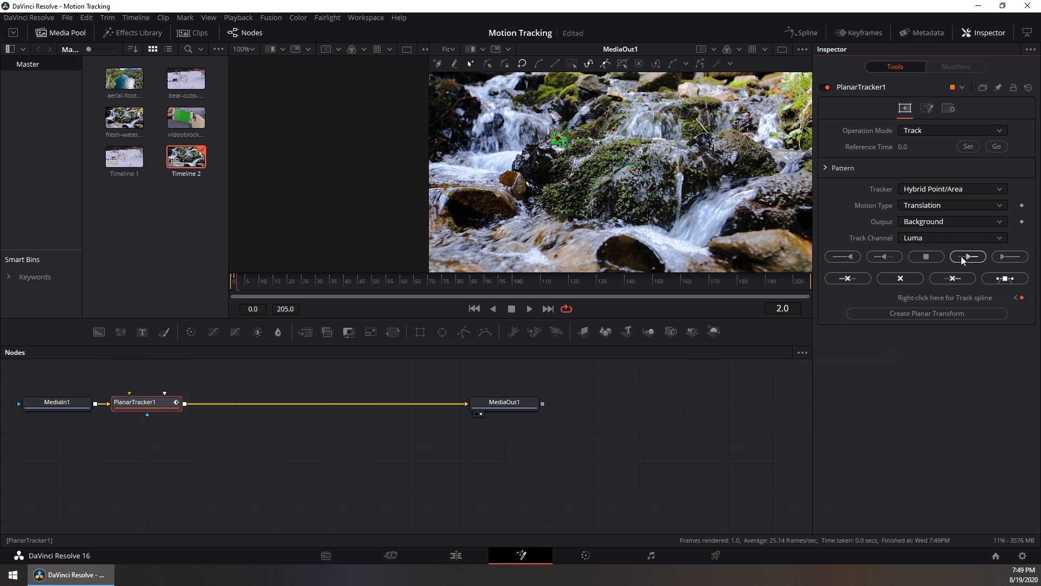
click(960, 256)
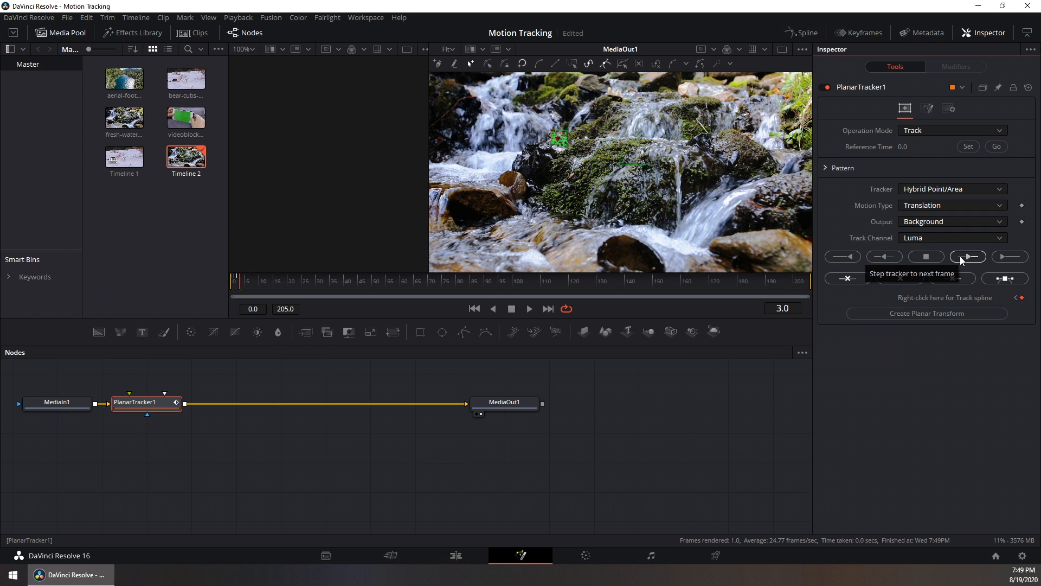
click(1003, 259)
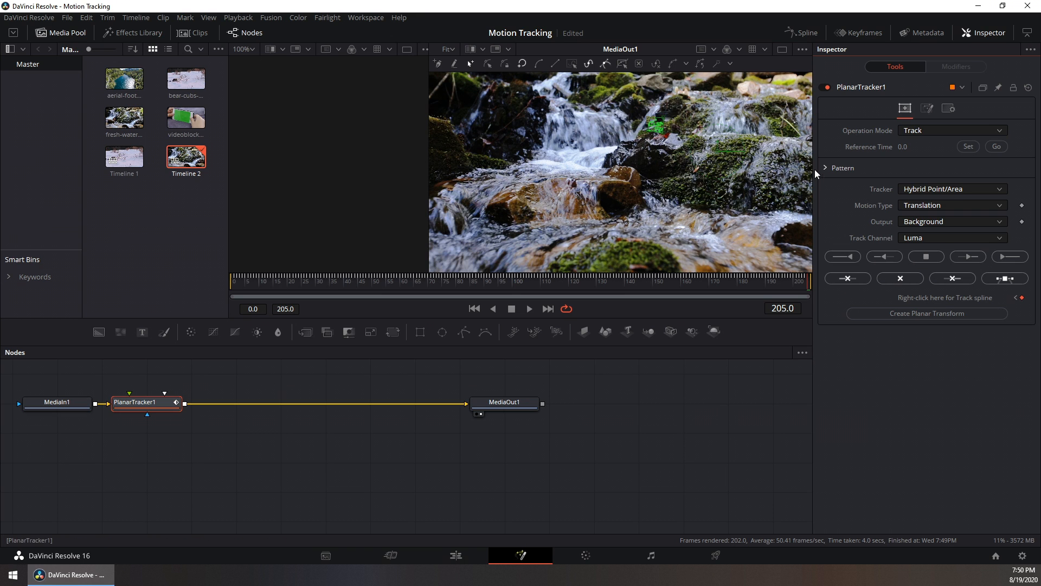
Delete all the planar tracking data at frame 0 and redraw a slightly larger tracking shape around the same rock edge
click(474, 308)
click(902, 278)
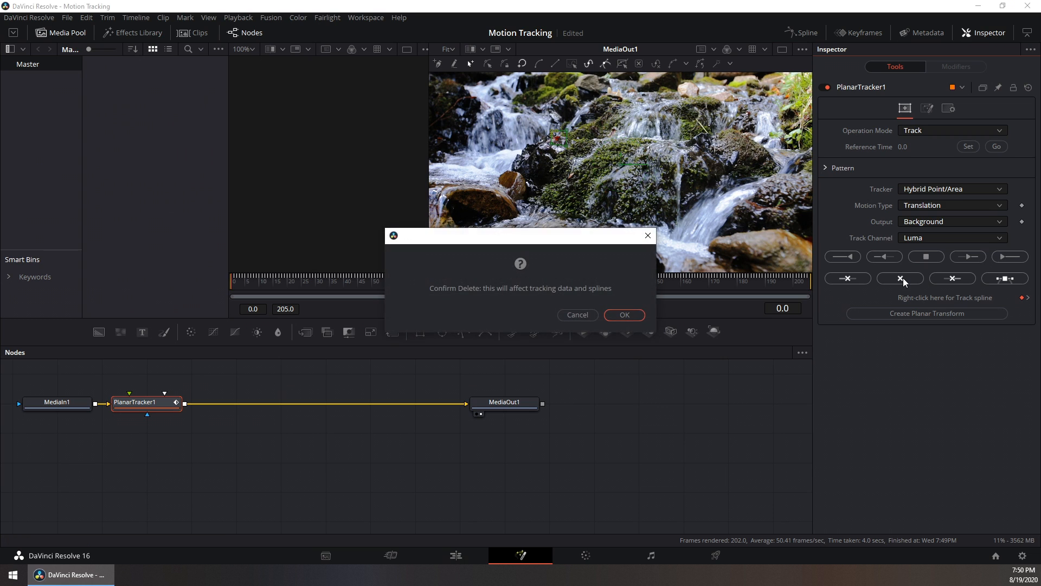
click(624, 315)
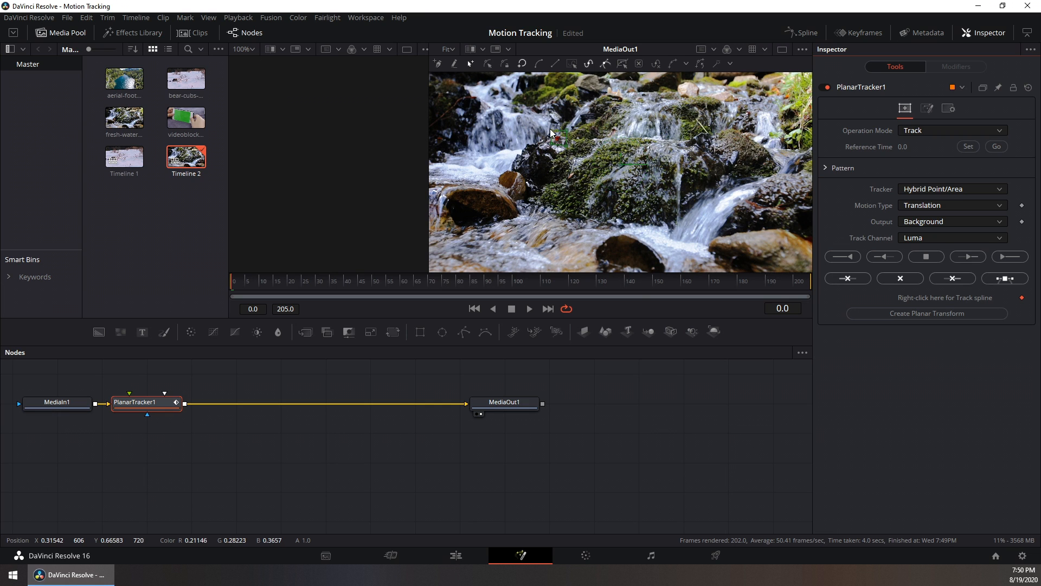
drag(551, 135, 547, 129)
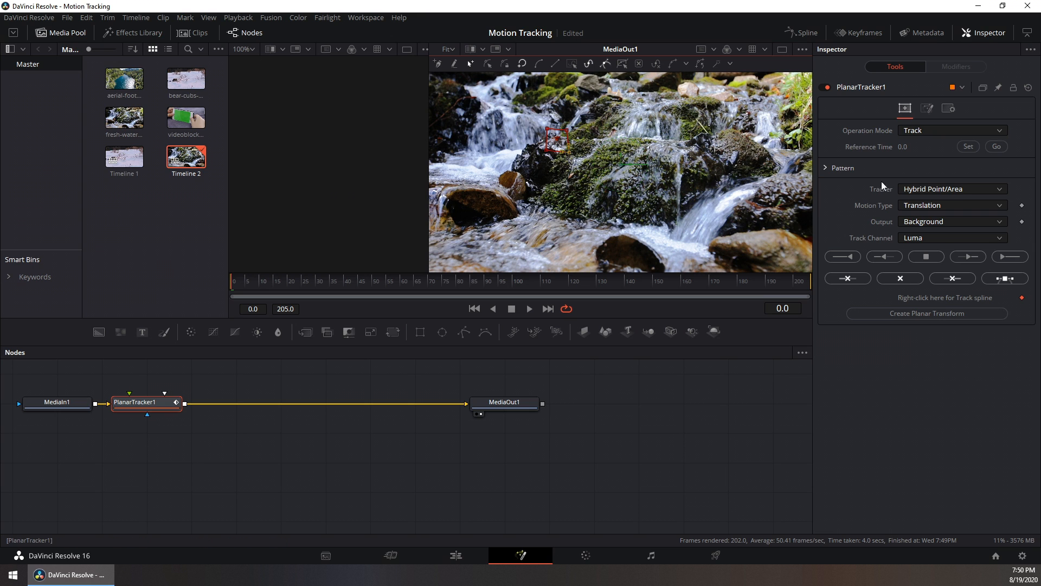
Track the enlarged shape forward to frame 205, and track it in reverse back to frame 0
click(984, 259)
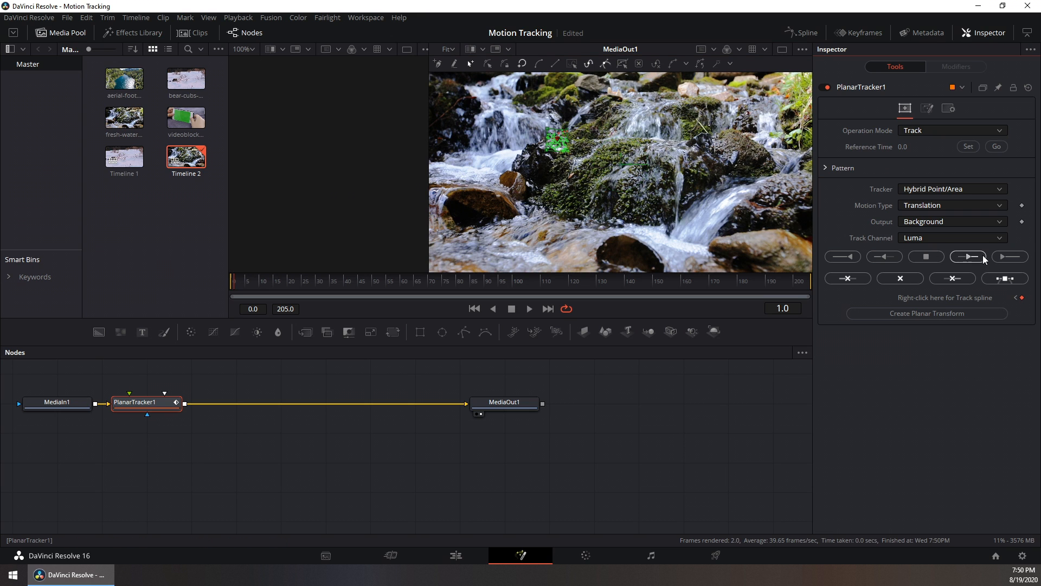
click(984, 259)
click(985, 260)
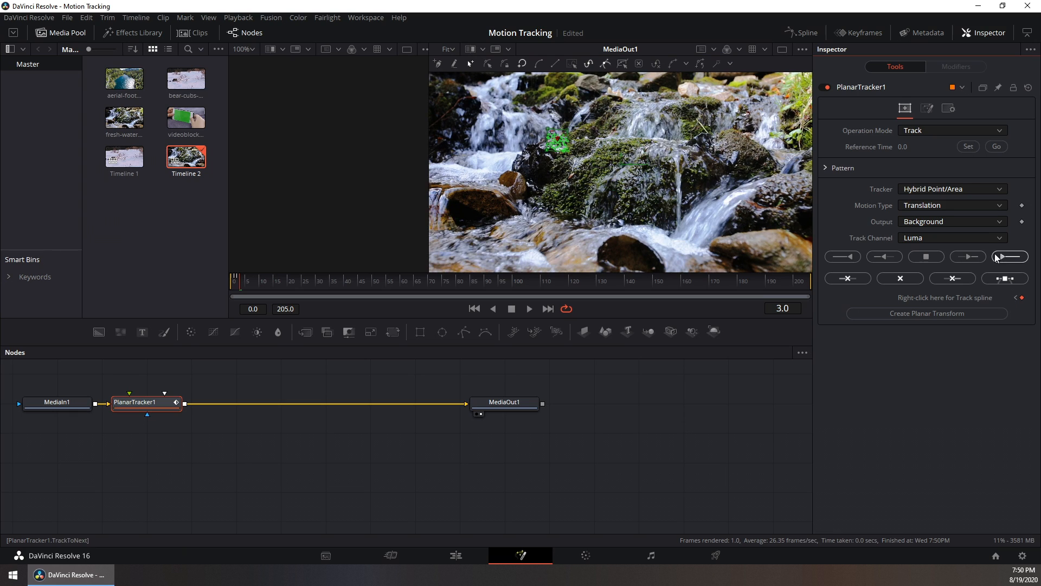
click(1004, 257)
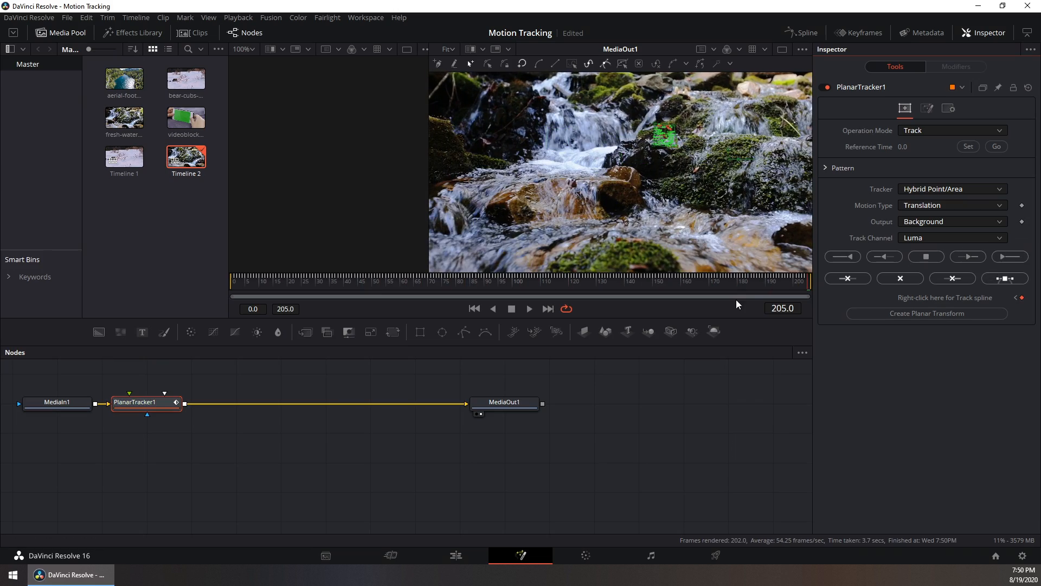
click(844, 258)
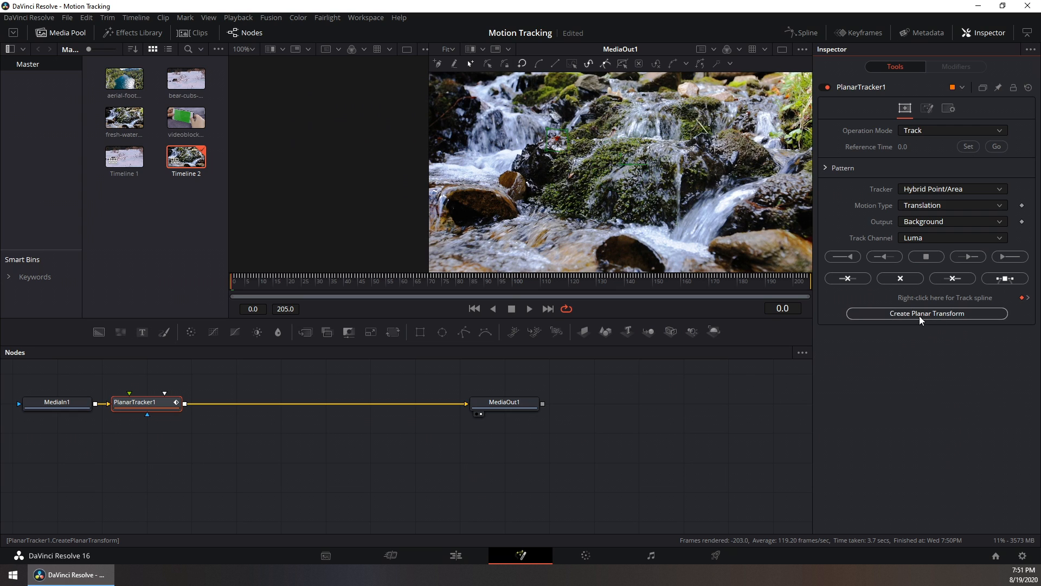
Create a planar transform from the track, delete the PlanarTracker1 node, and place PlanarTransform1 below the MediaIn1–MediaOut1 connection
click(919, 316)
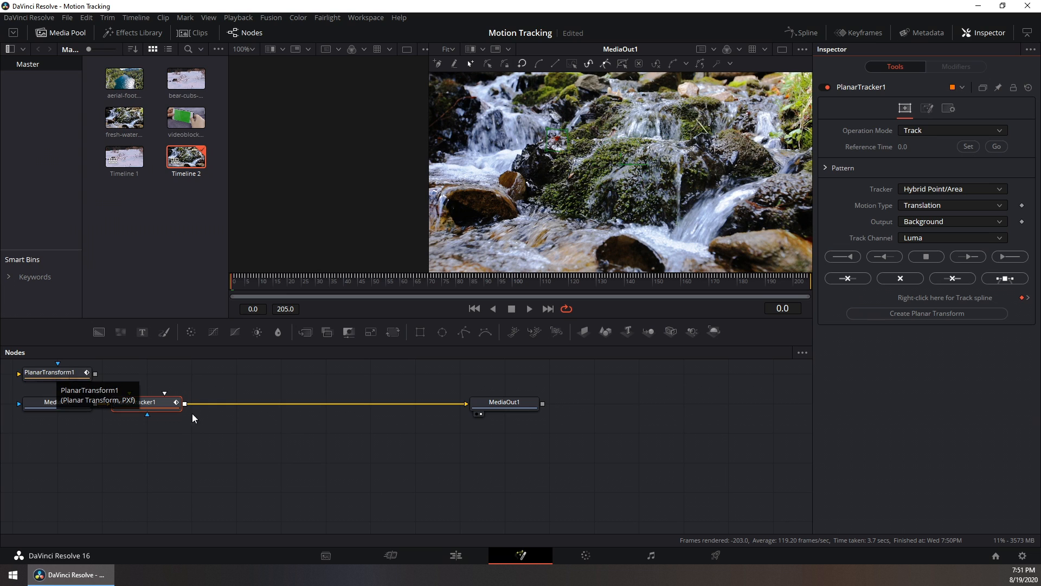
key(Delete)
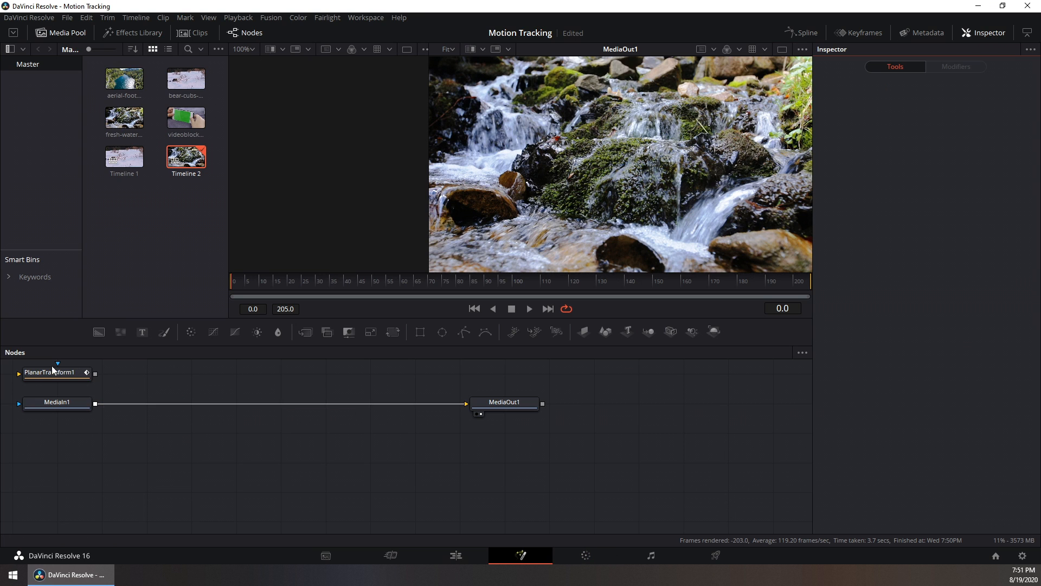
drag(46, 373, 135, 432)
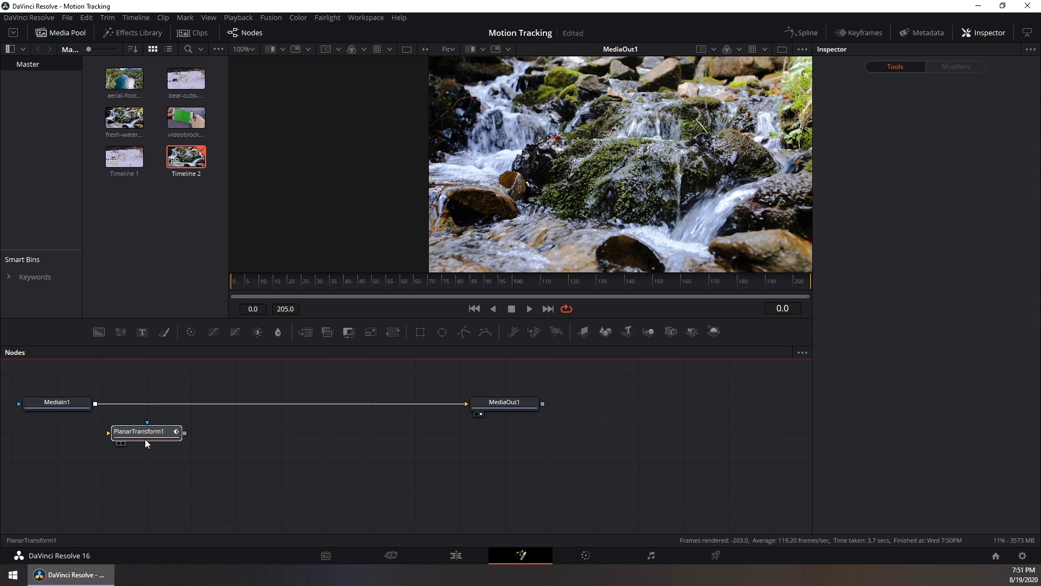
click(145, 438)
Insert a Merge node after MediaIn1 and connect the PlanarTransform1 output to it
click(72, 405)
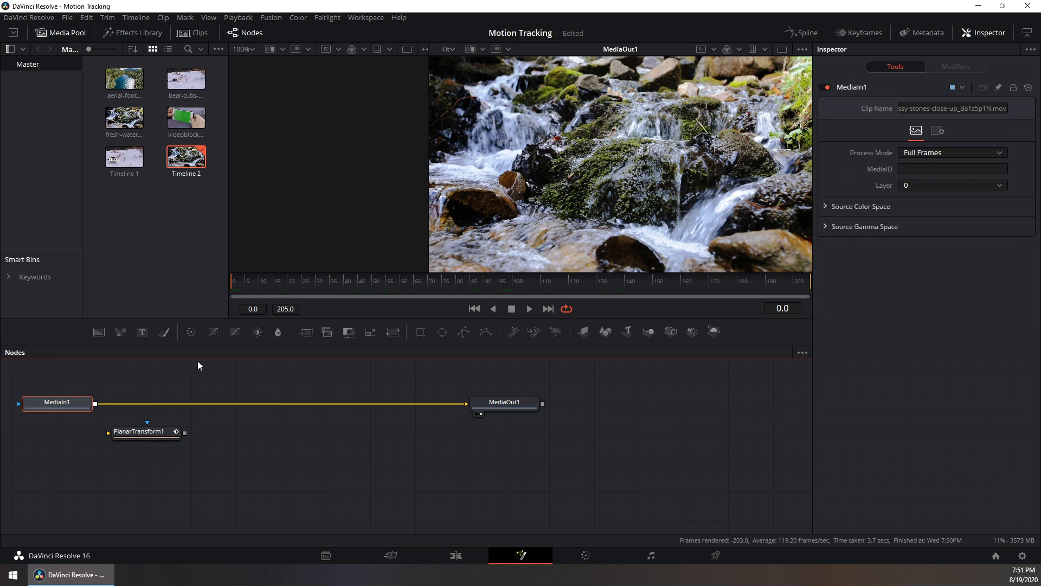
click(297, 334)
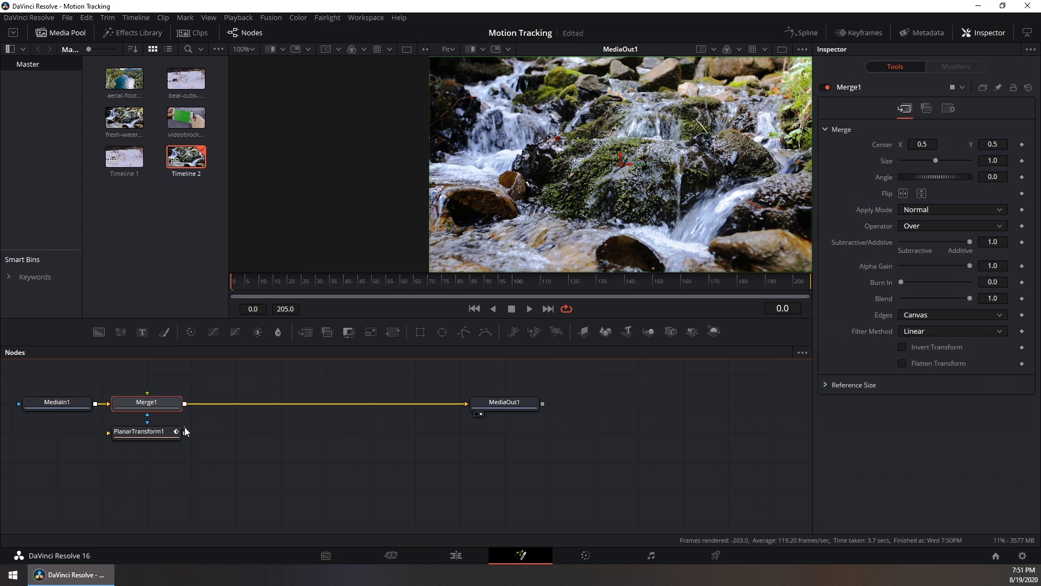
drag(185, 433, 129, 402)
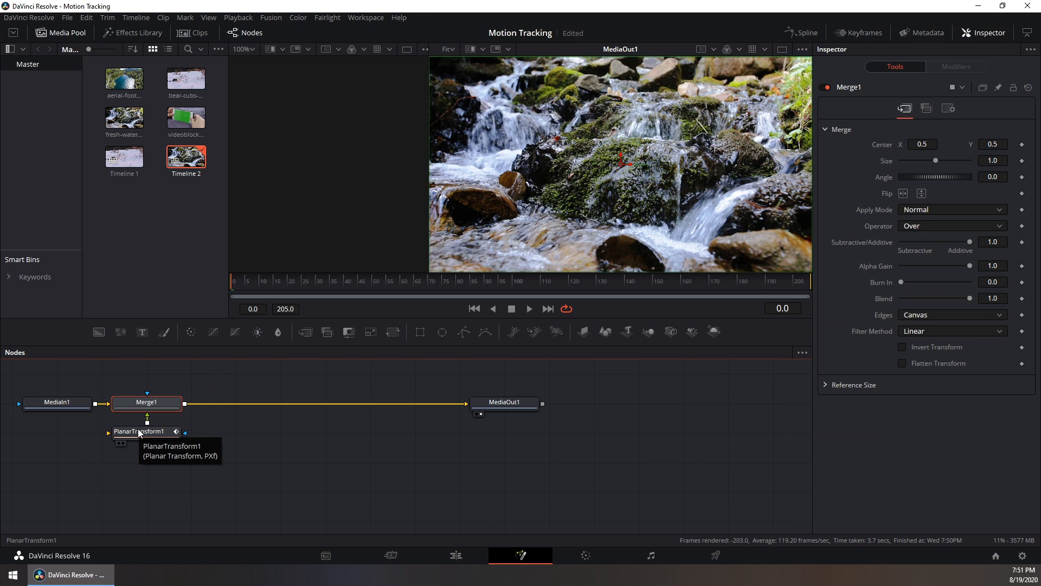
Add a Text+ node and place it directly below PlanarTransform1
click(340, 455)
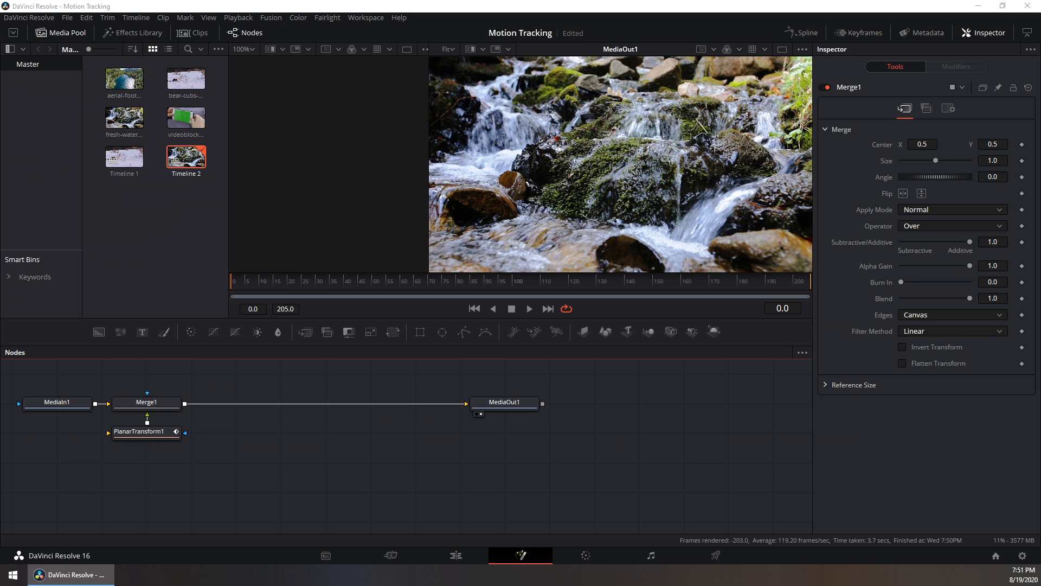
key(shift+space)
text(Planar Tracker)
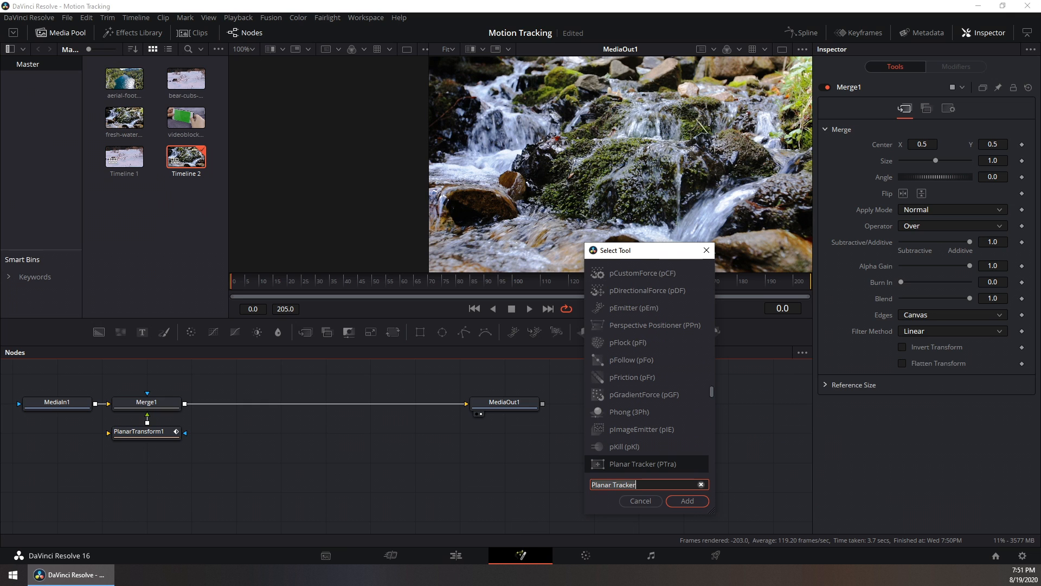
text(te)
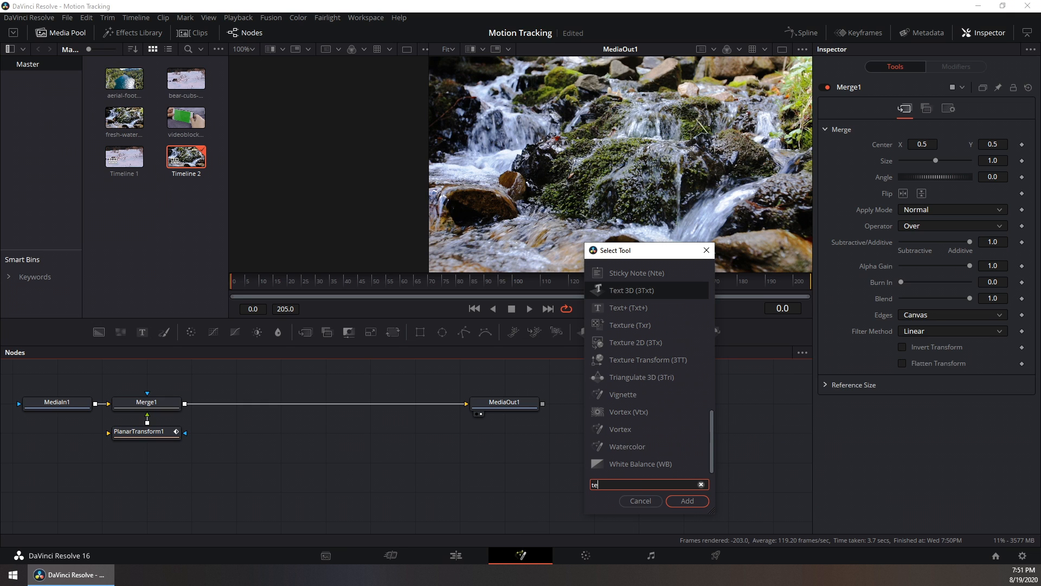
click(651, 308)
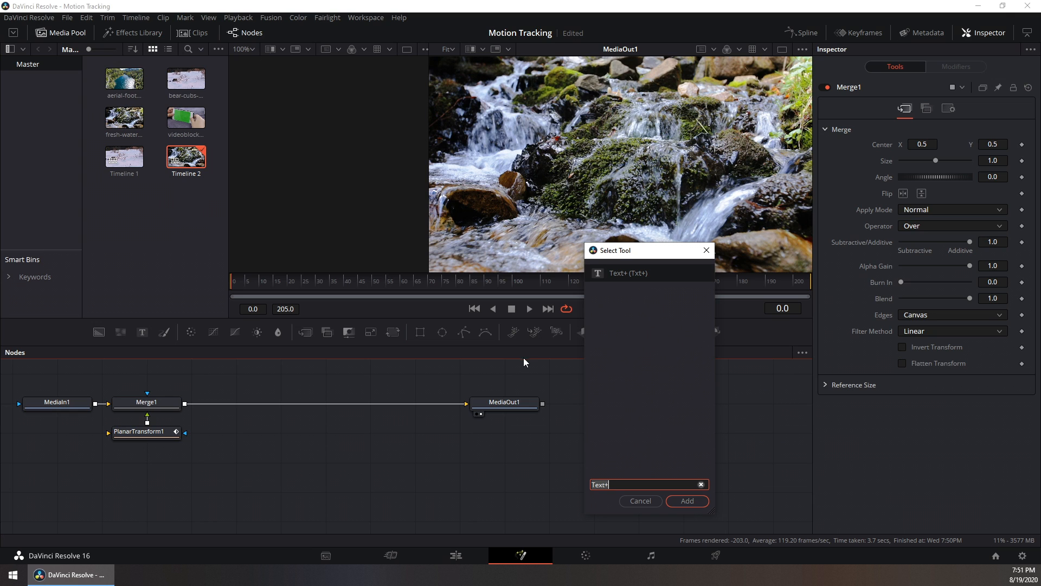
click(678, 499)
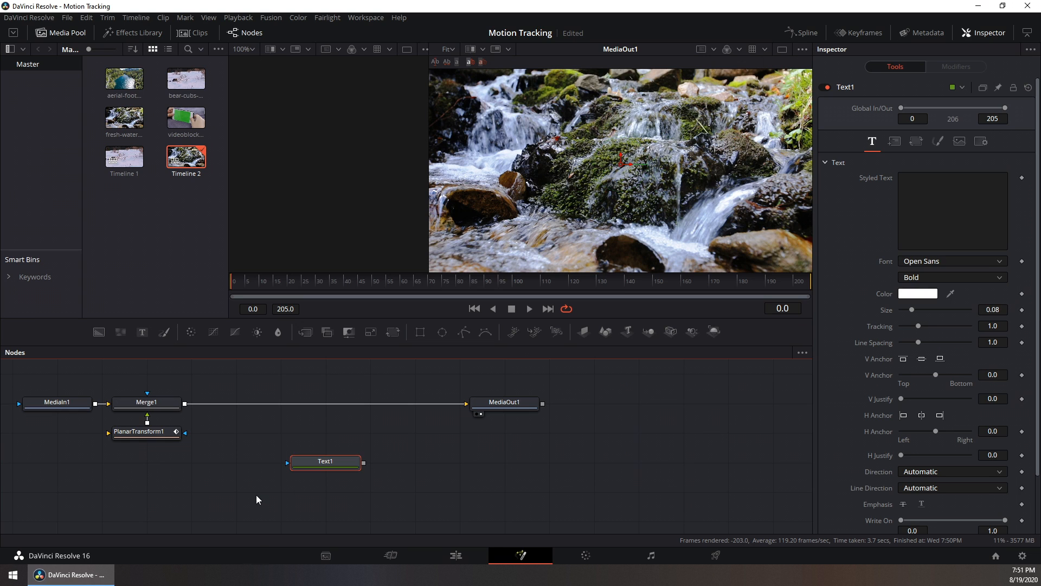
drag(334, 464, 145, 478)
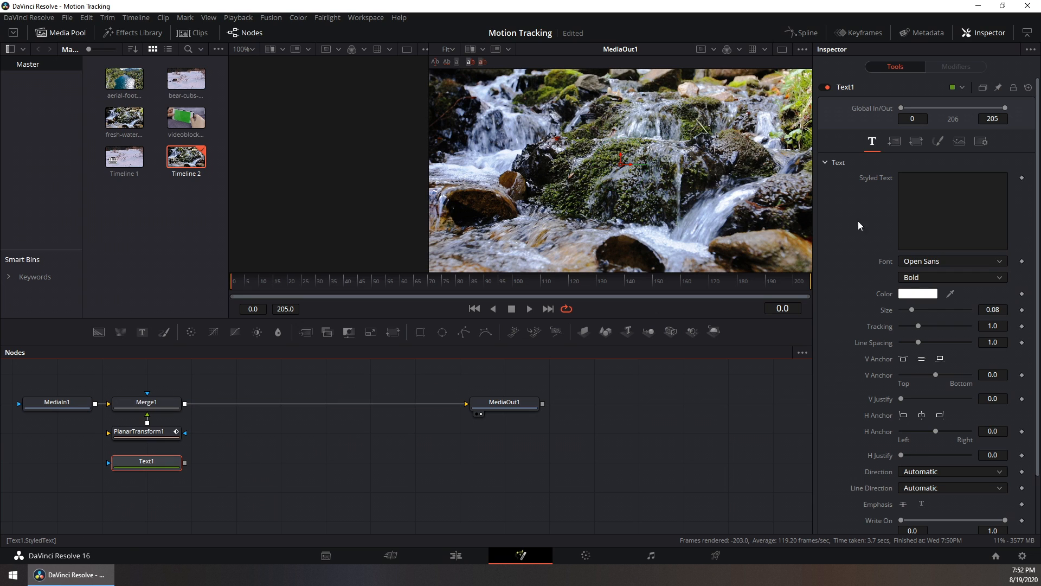
Set the Text1 node's styled text to "Water" and its color to blue #0ba2ff
click(920, 208)
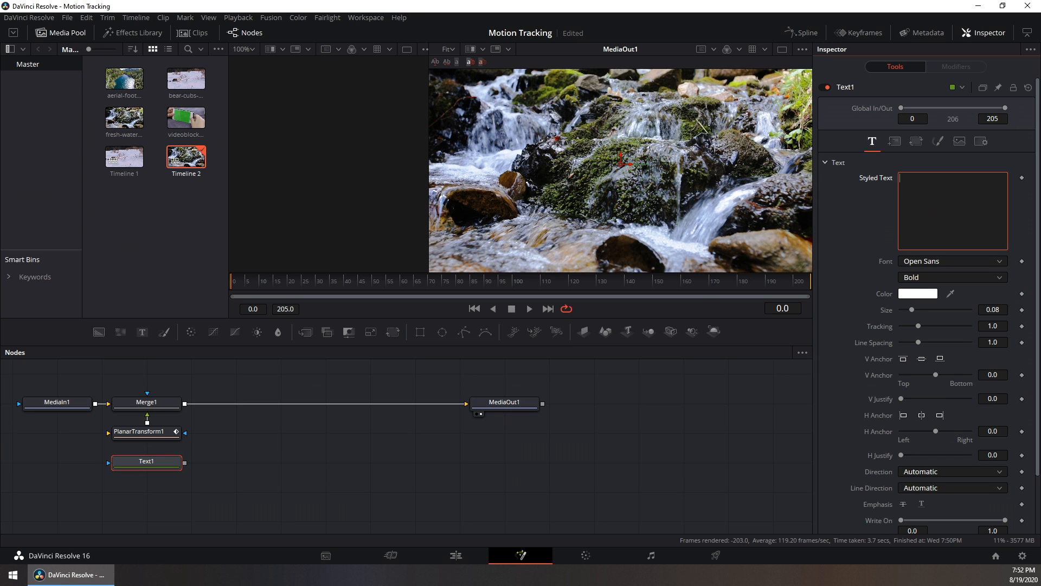
text(Water)
click(925, 297)
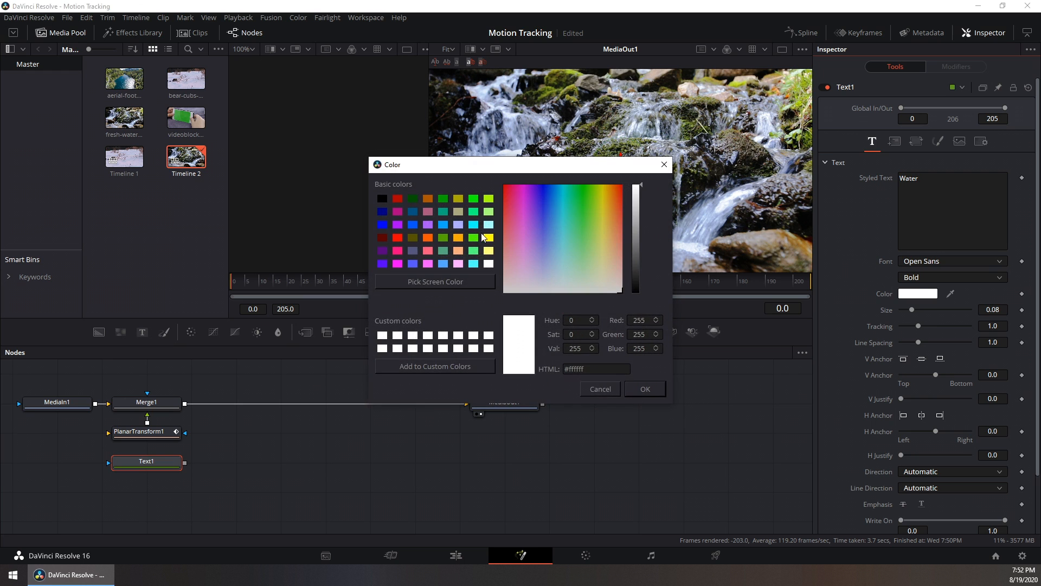
drag(541, 198, 555, 190)
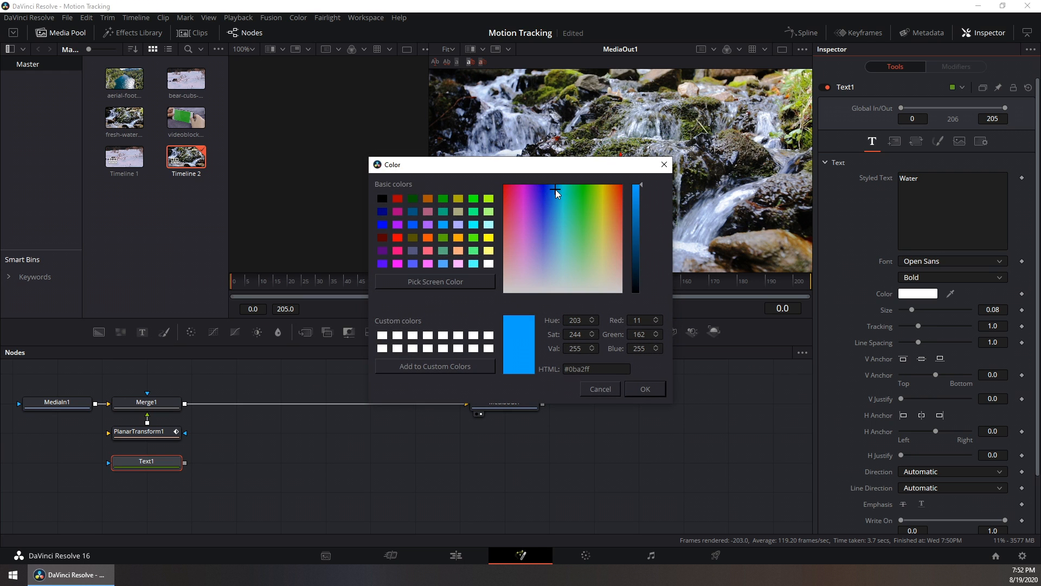
click(647, 389)
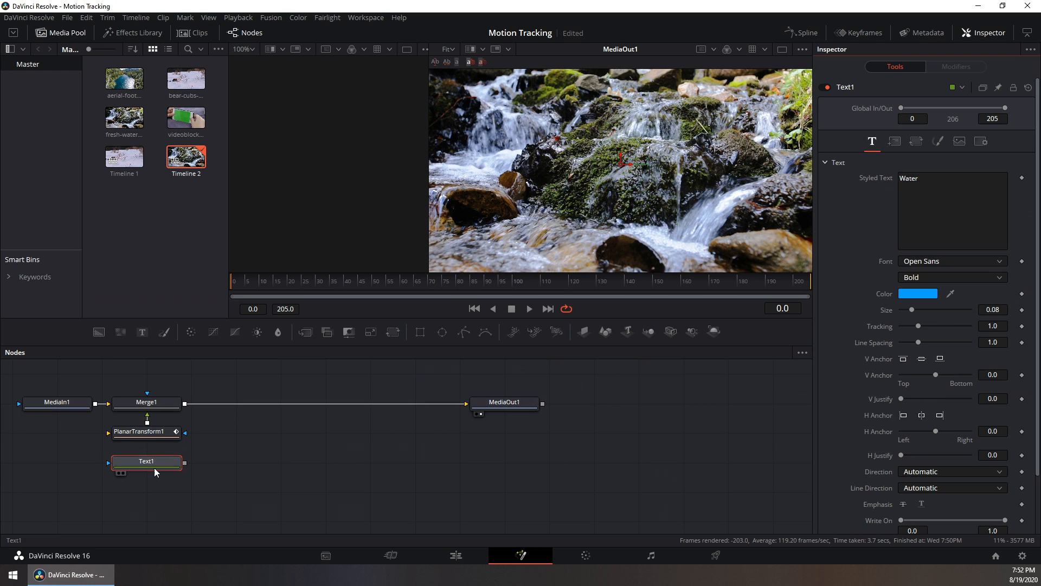
Add a Transform node after Text1, stack it between Text1 and PlanarTransform1, and connect its output to PlanarTransform1
drag(148, 451, 151, 477)
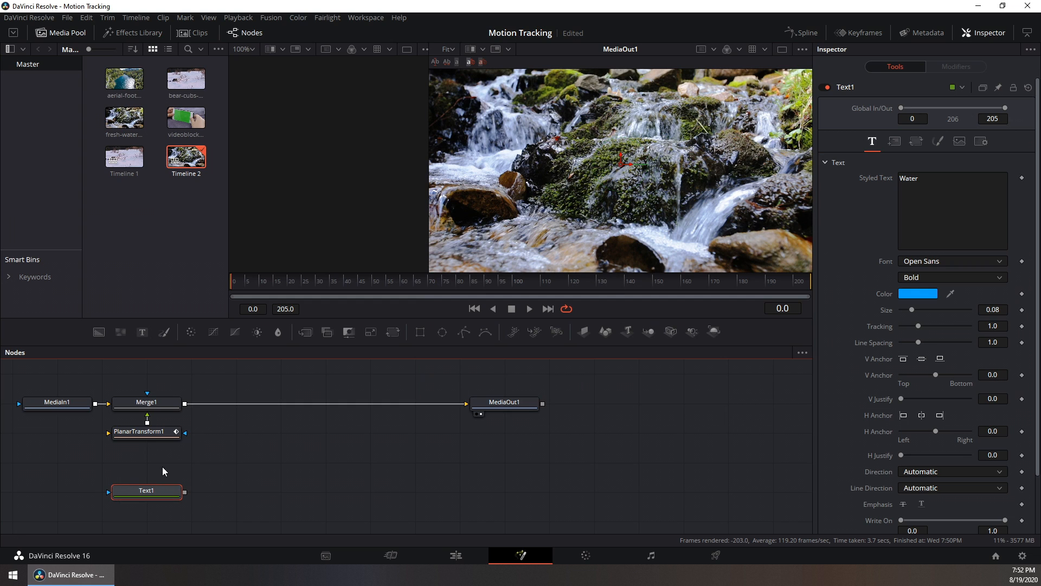
click(399, 332)
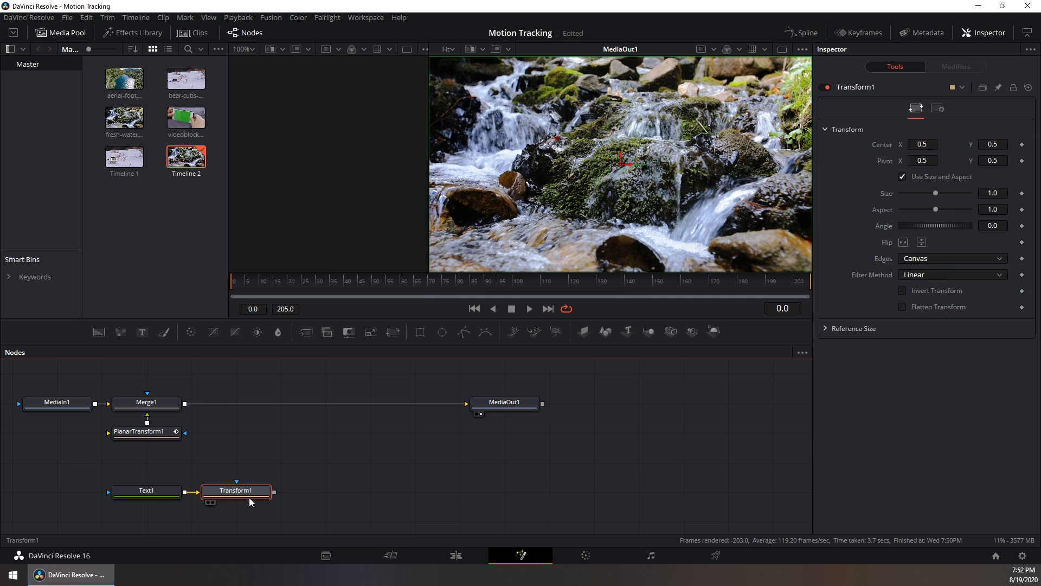
drag(249, 490, 144, 451)
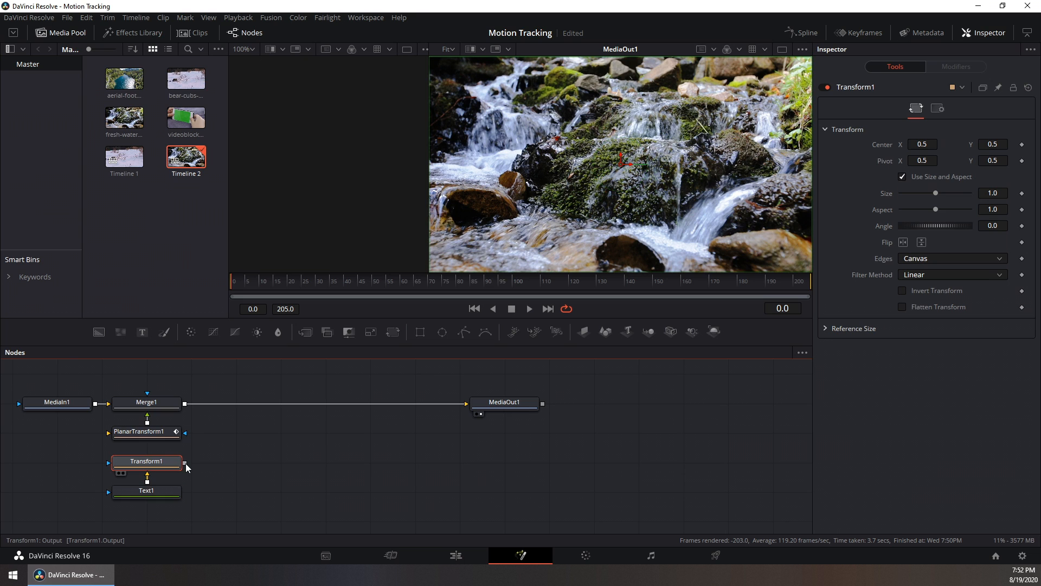
drag(185, 463, 140, 434)
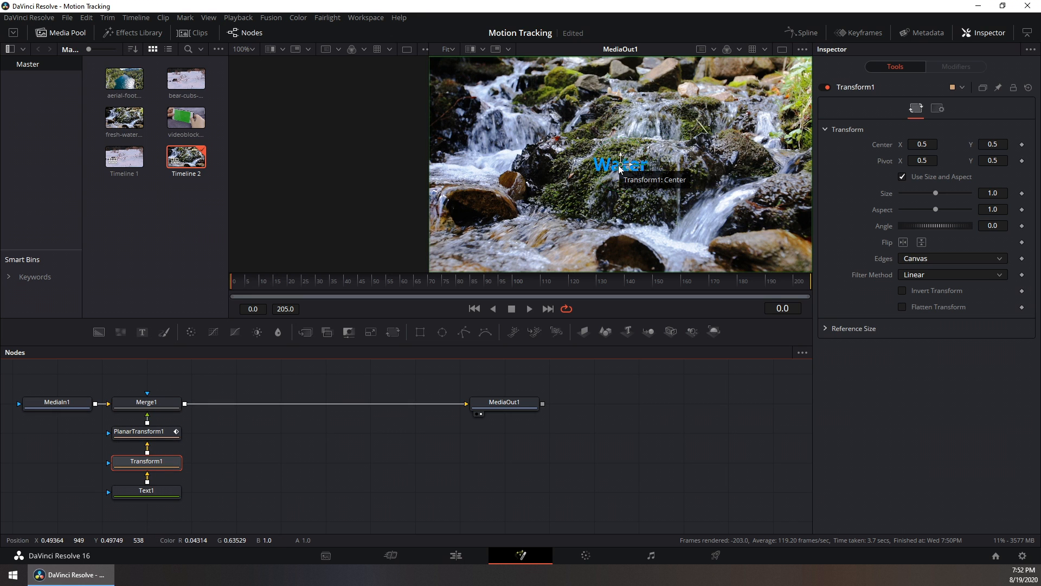
Move the "Water" text above the upper waterfall, with the Transform1 center at about X 0.385, Y 0.857
drag(621, 169, 576, 92)
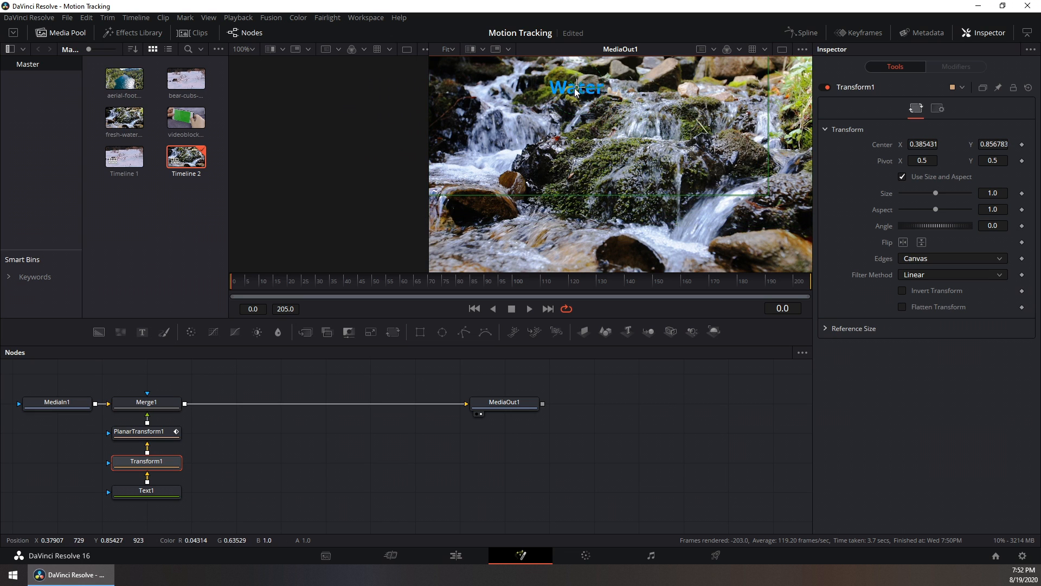
click(582, 385)
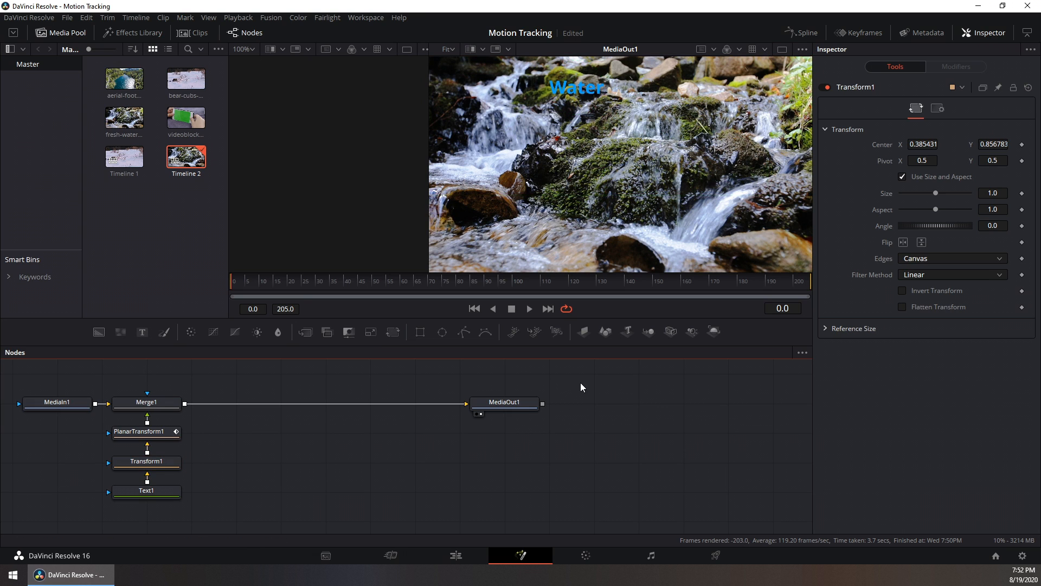
Play back the composition to check how the "Water" text follows the rock, and return to the Edit page
click(529, 308)
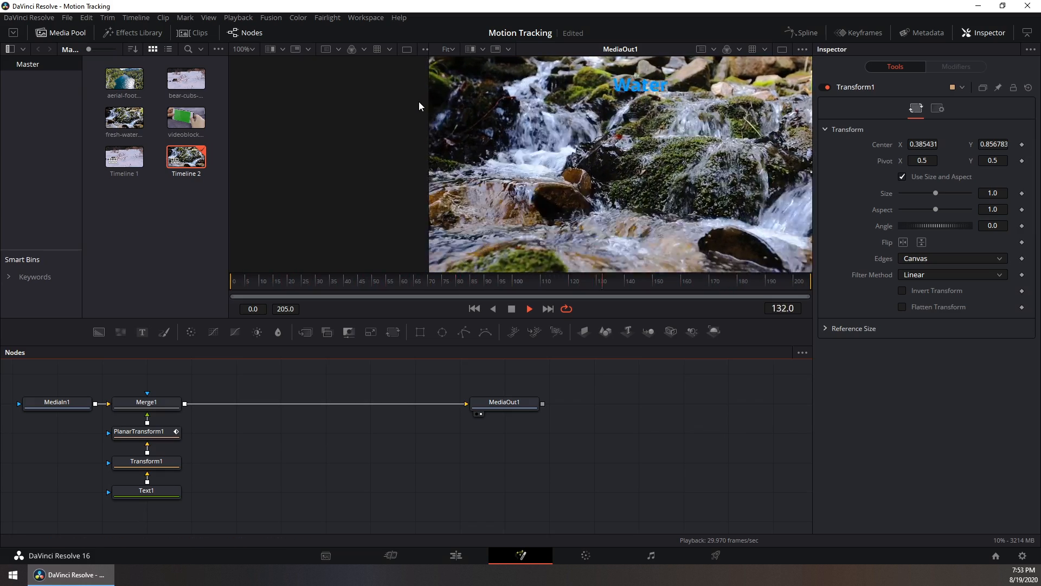
key(shift+4)
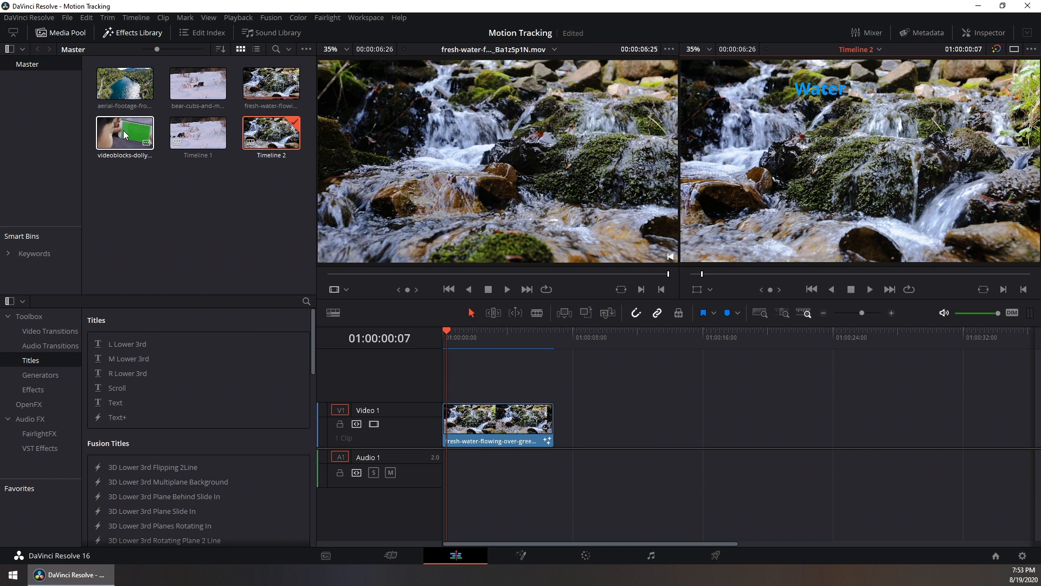
Preview the green-screen phone clip in the source viewer and create a new timeline from it with the default settings
drag(123, 130, 424, 104)
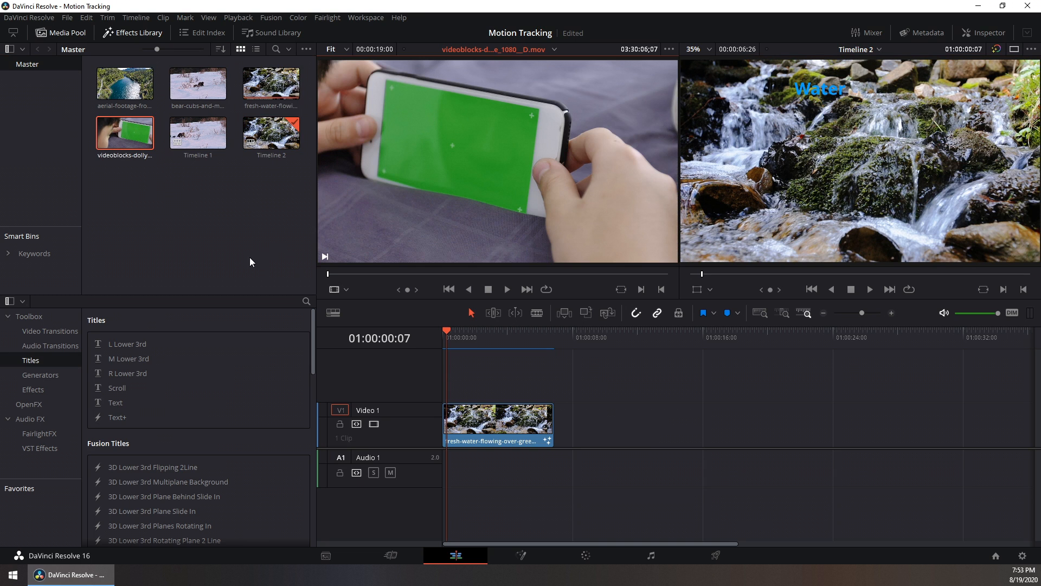
click(508, 289)
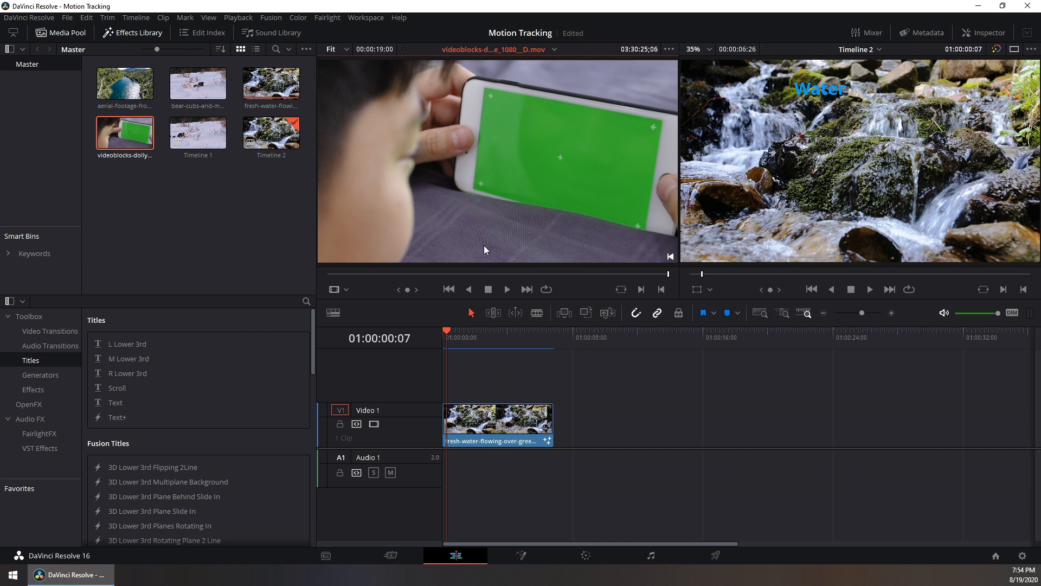
right_click(125, 130)
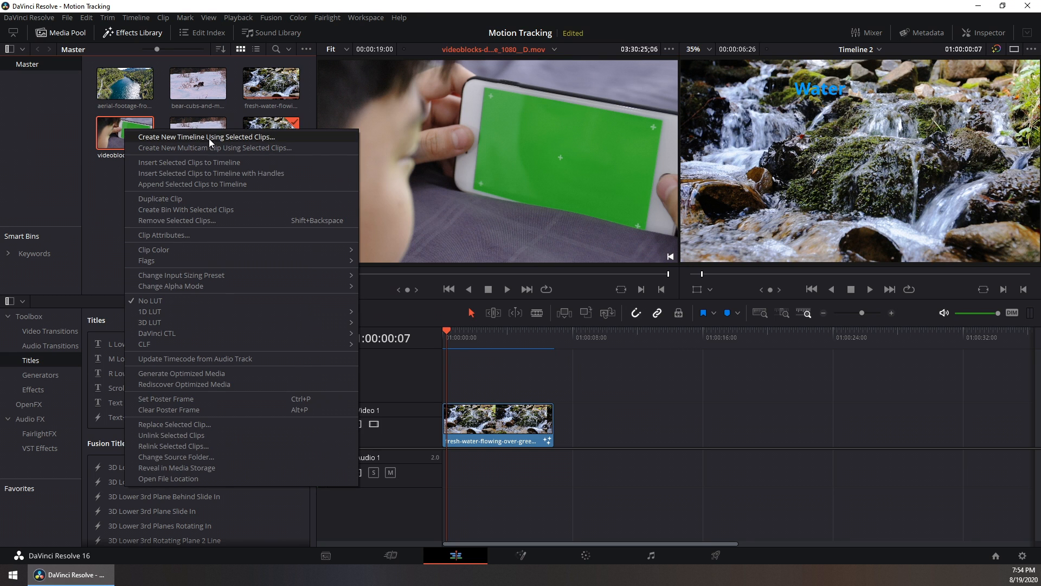
click(210, 138)
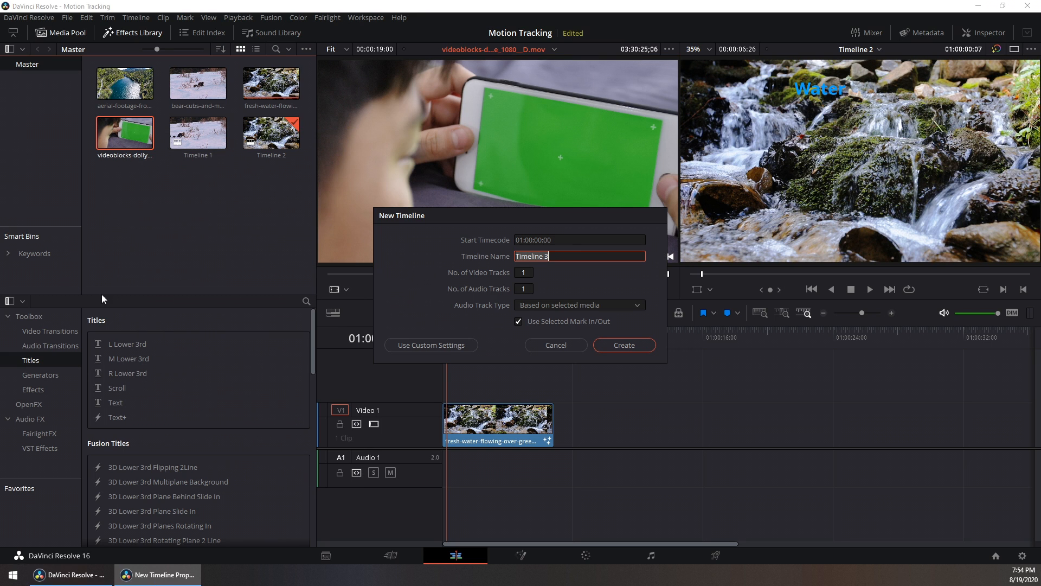
click(614, 346)
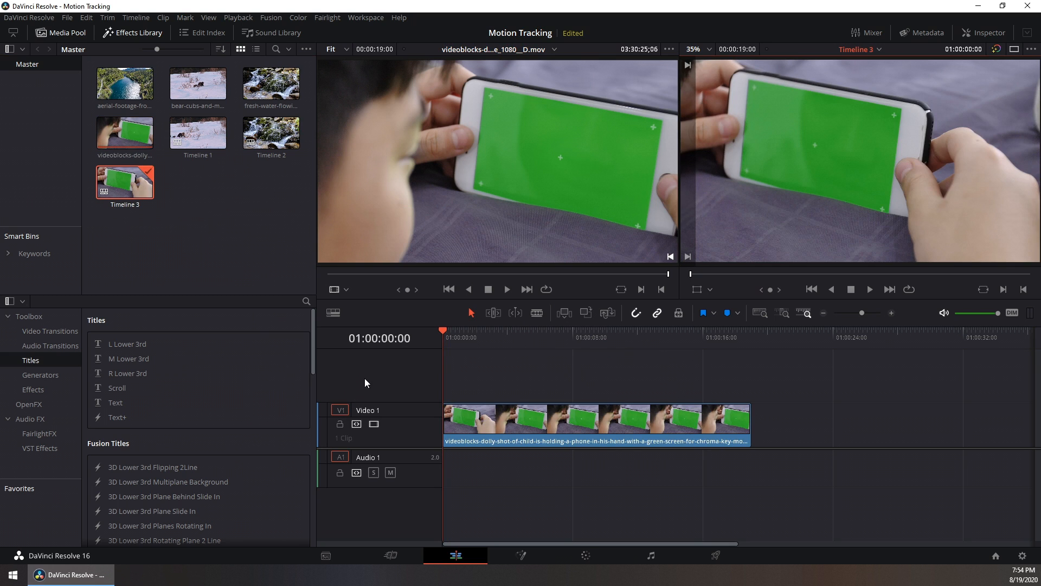
Open the phone clip in Fusion, add a Planar Tracker after MediaIn1, and set its motion type to Translation, Rotation, Scale
click(529, 554)
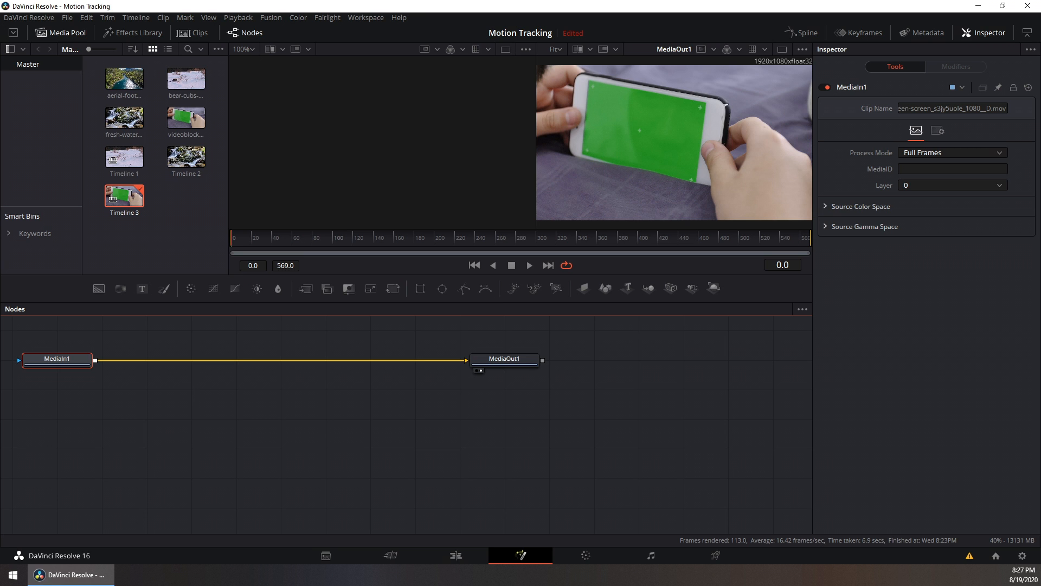
key(shift+space)
drag(871, 422, 694, 275)
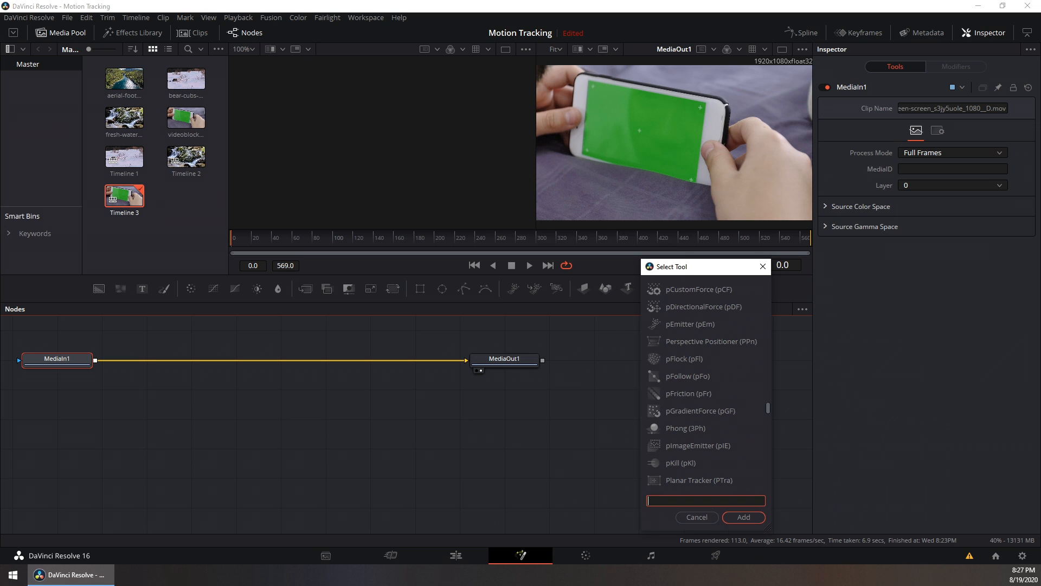
text(ptra)
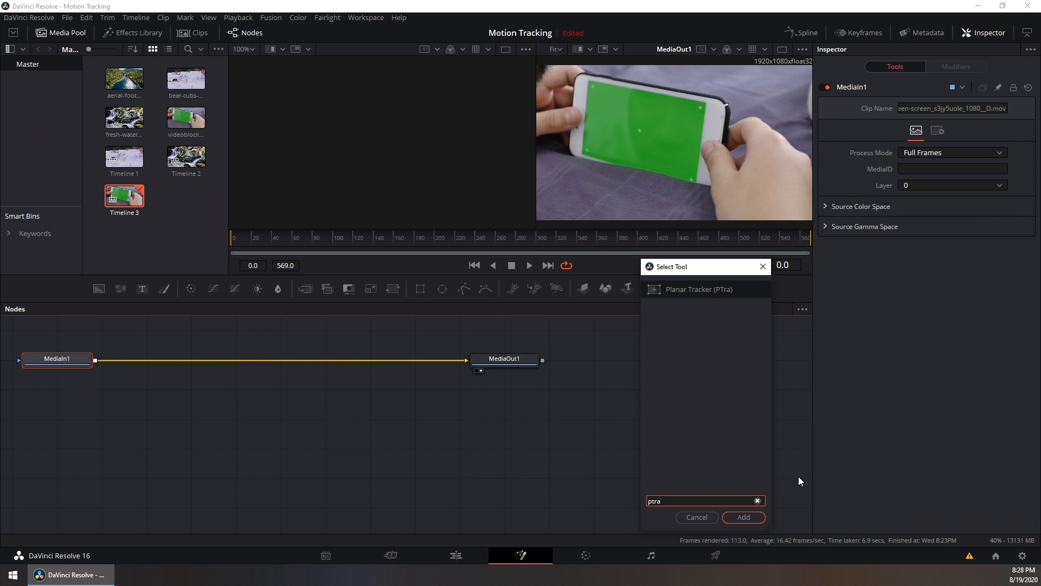
click(682, 287)
click(733, 516)
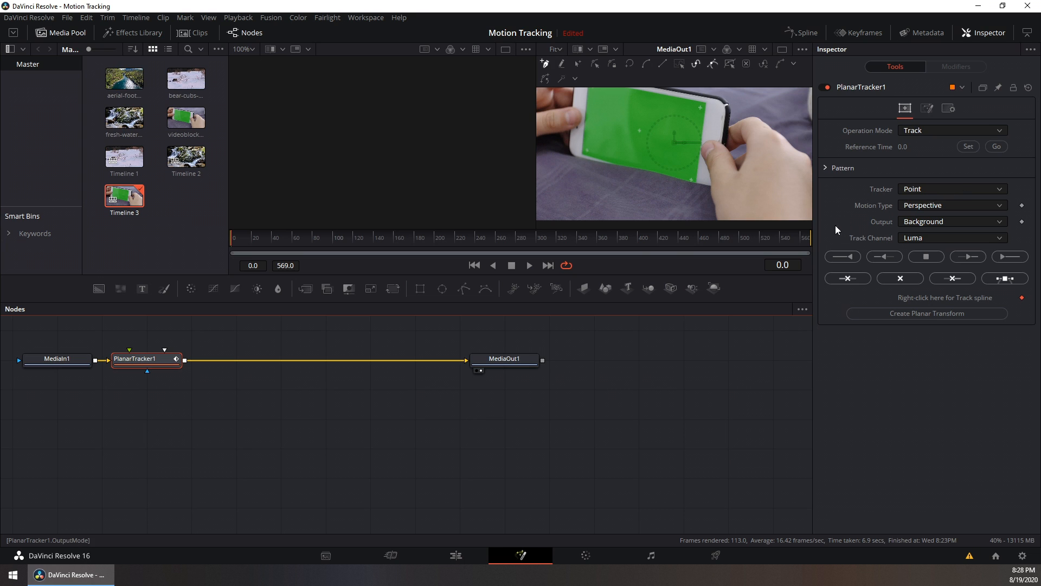
click(910, 211)
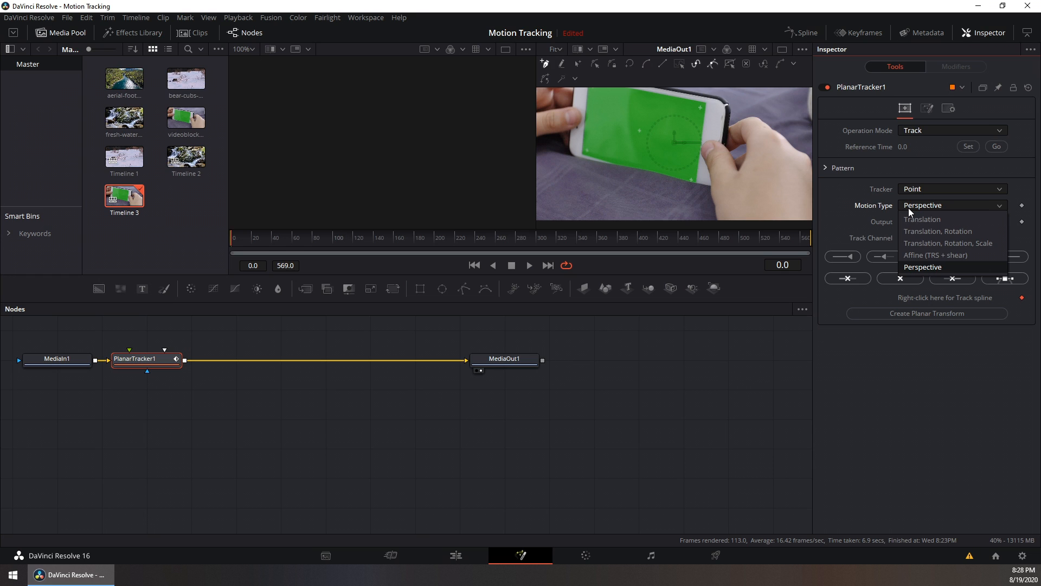
click(929, 244)
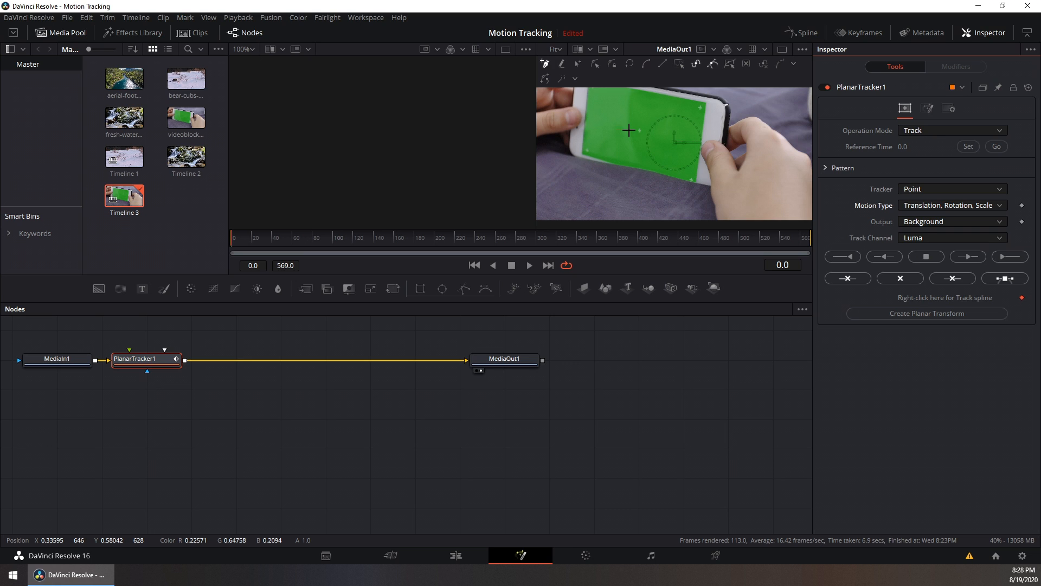
Outline a closed triangular tracking pattern from the middle of the phone's green screen to its two corners beside the right thumb
drag(628, 130, 656, 130)
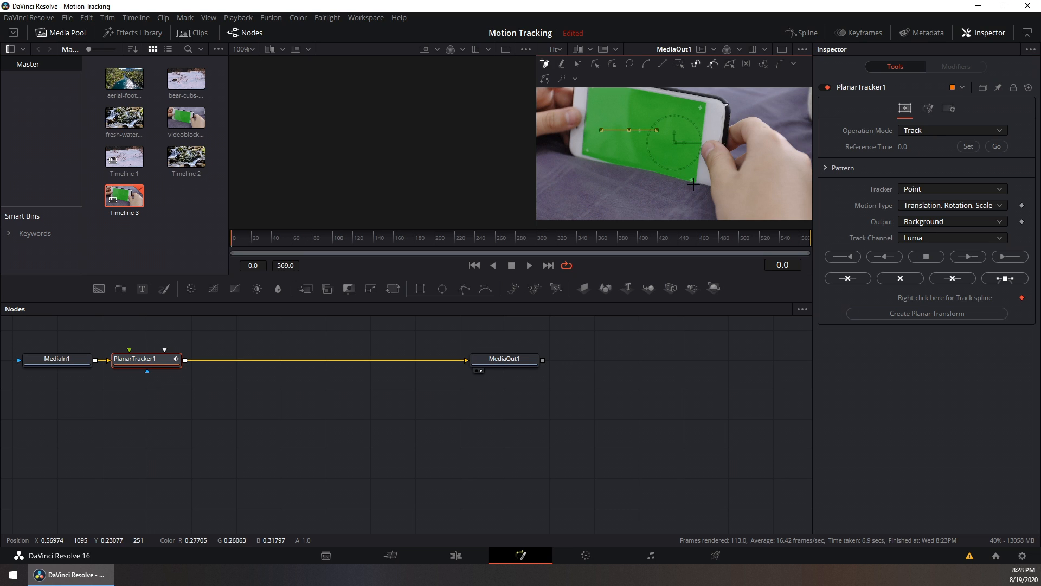
click(693, 185)
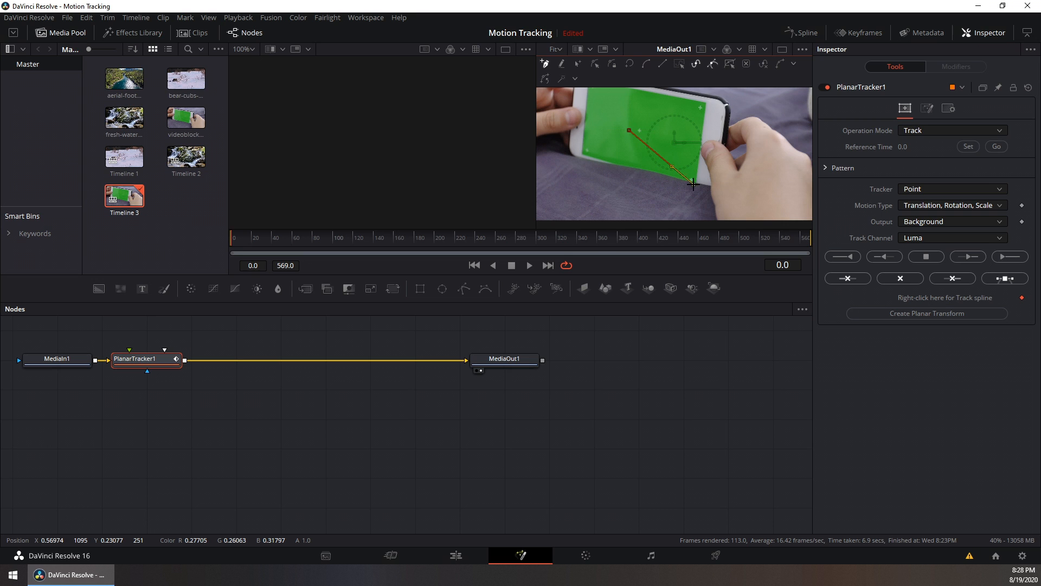
click(706, 100)
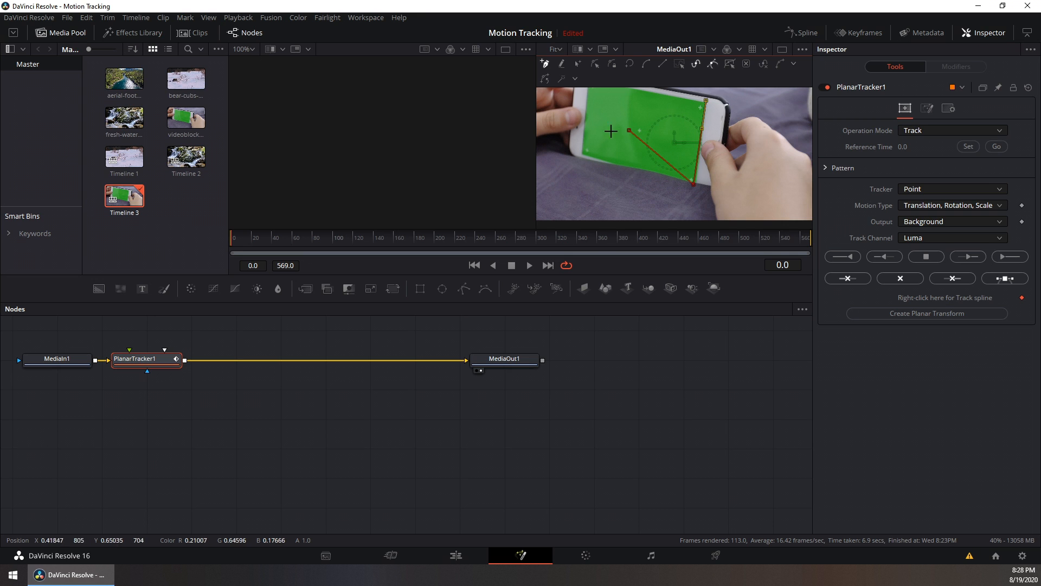
click(629, 132)
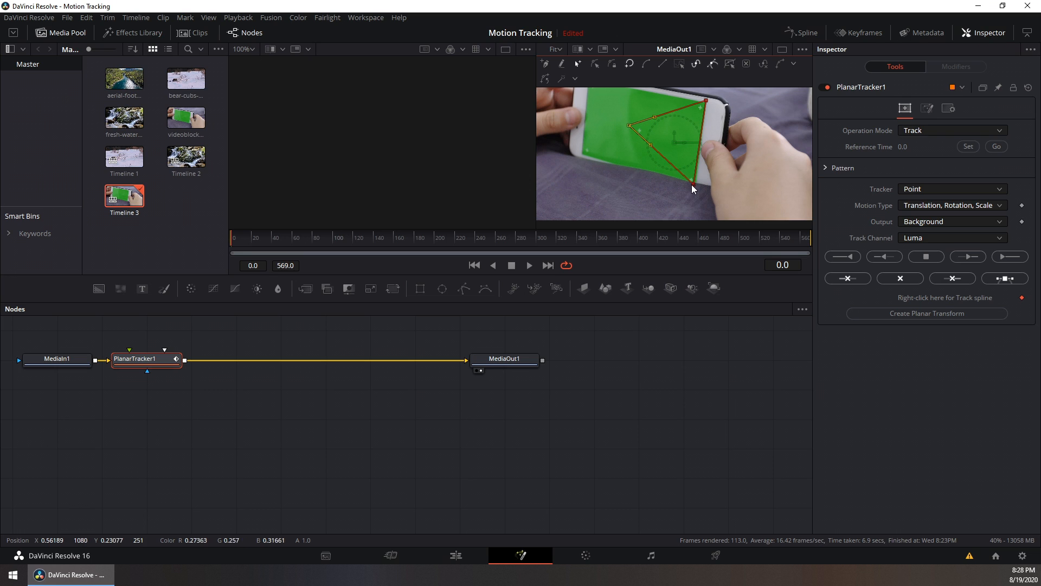
drag(694, 185, 695, 189)
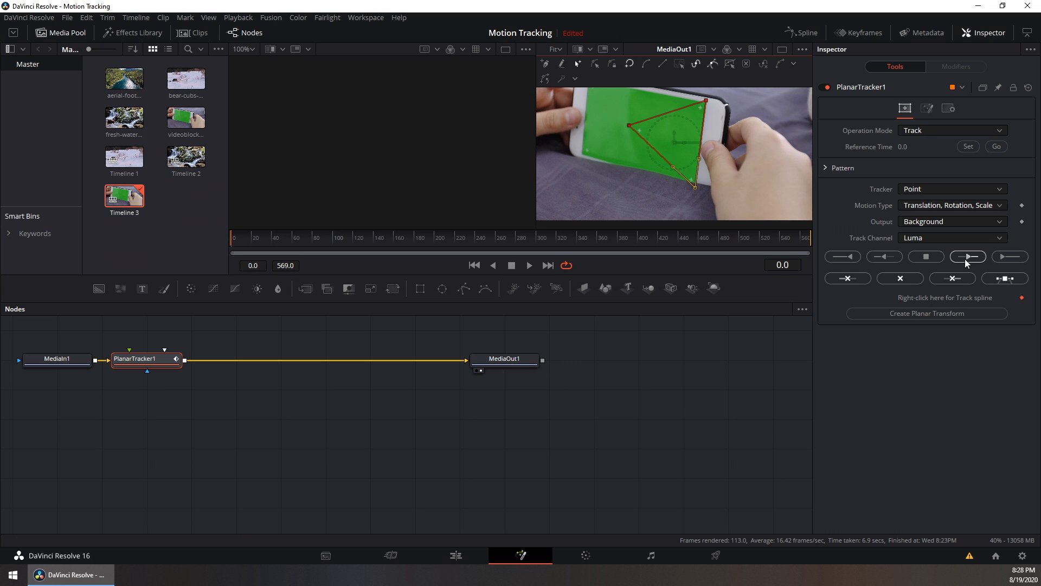
Track the pattern forward to the last frame at 569 and back to frame 0
click(964, 258)
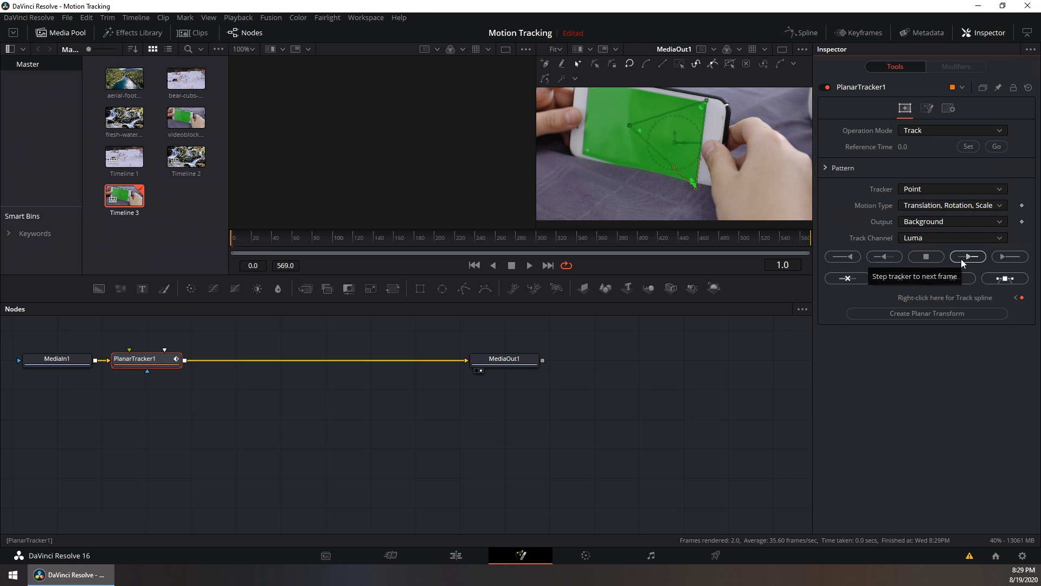
click(1003, 261)
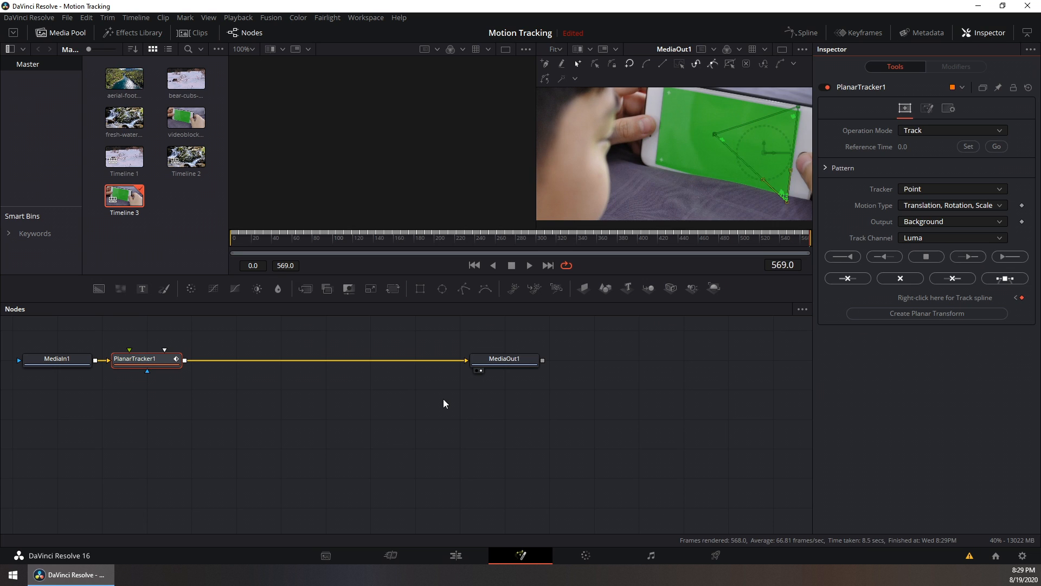
click(844, 256)
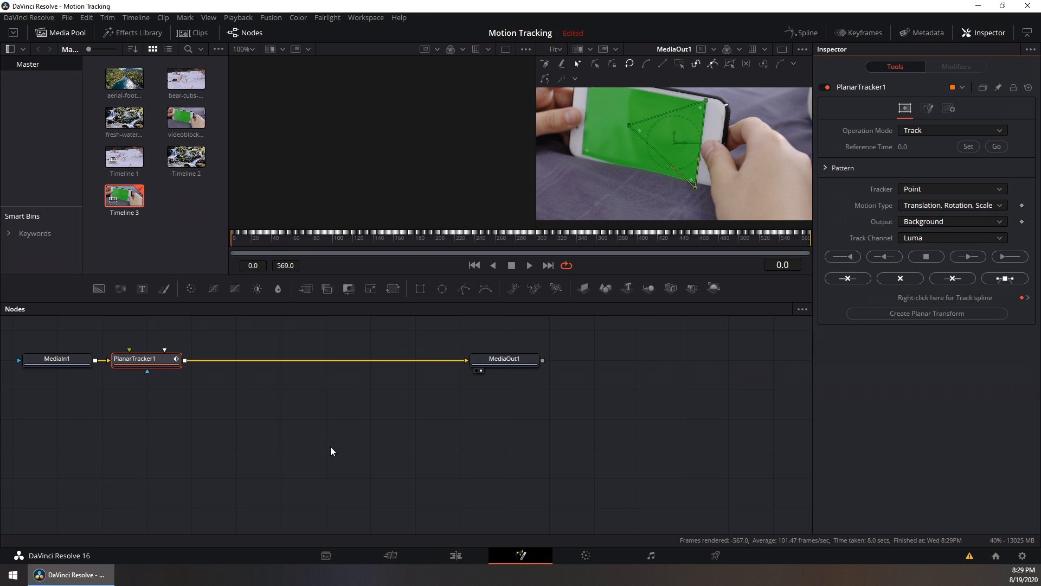
Create a planar transform from the track, delete the PlanarTracker1 node, and place PlanarTransform1 below the MediaIn1–MediaOut1 connection
click(913, 317)
key(Delete)
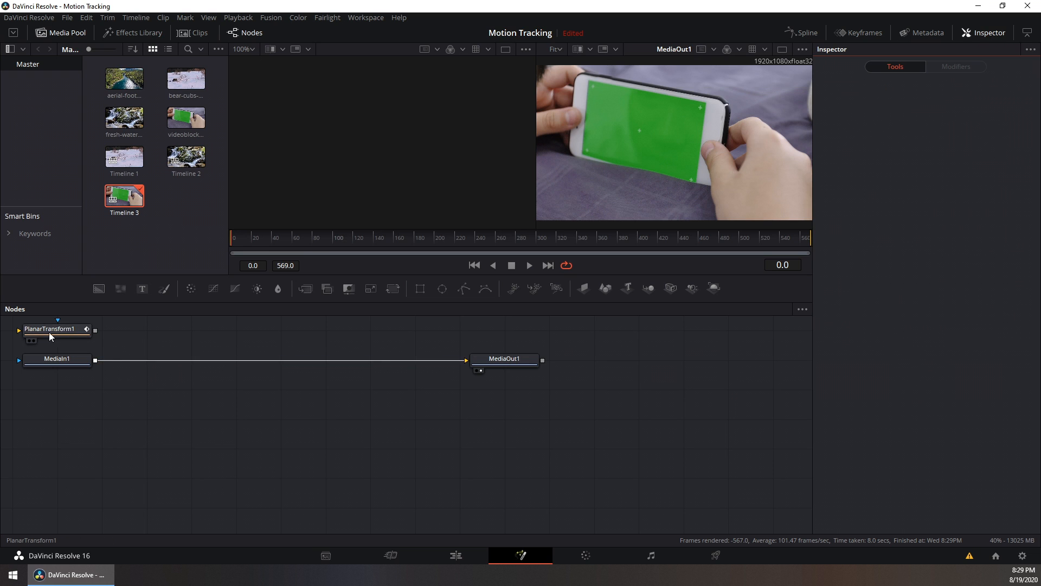
drag(51, 331, 272, 425)
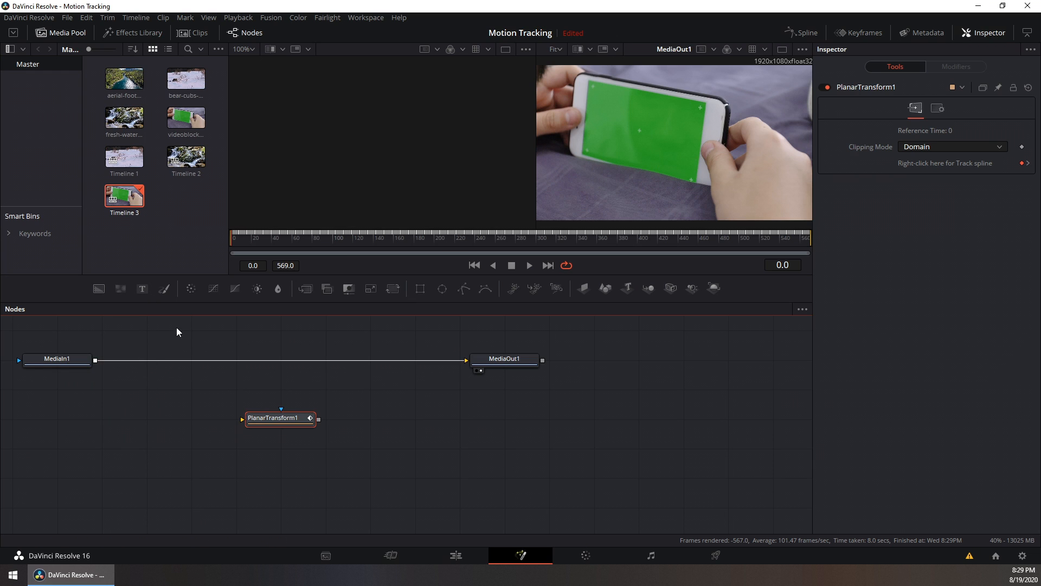
Add a Chroma Keyer node between MediaIn1 and MediaOut1
click(64, 360)
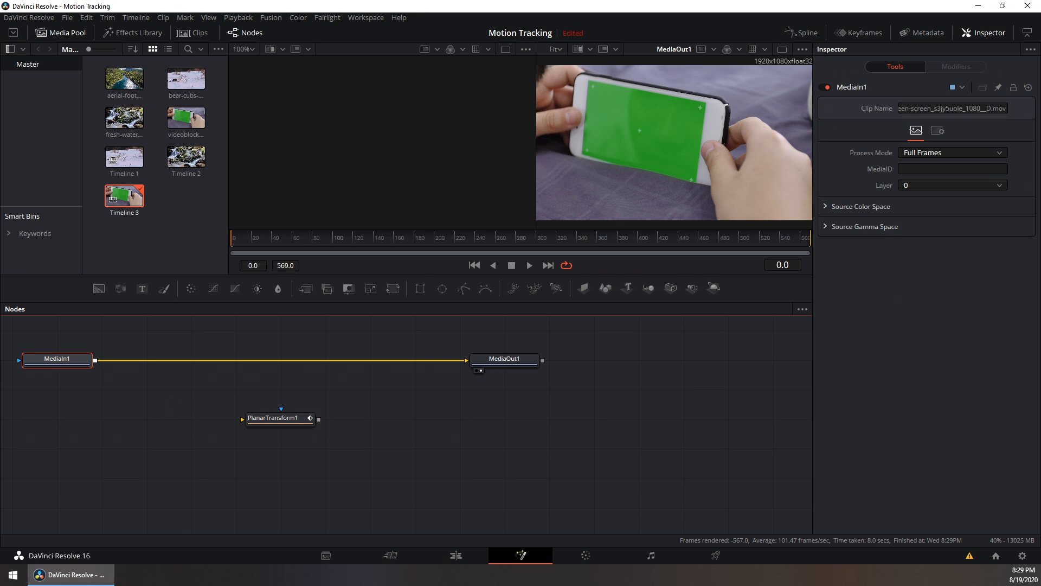
key(shift+space)
text(Planar Tracker)
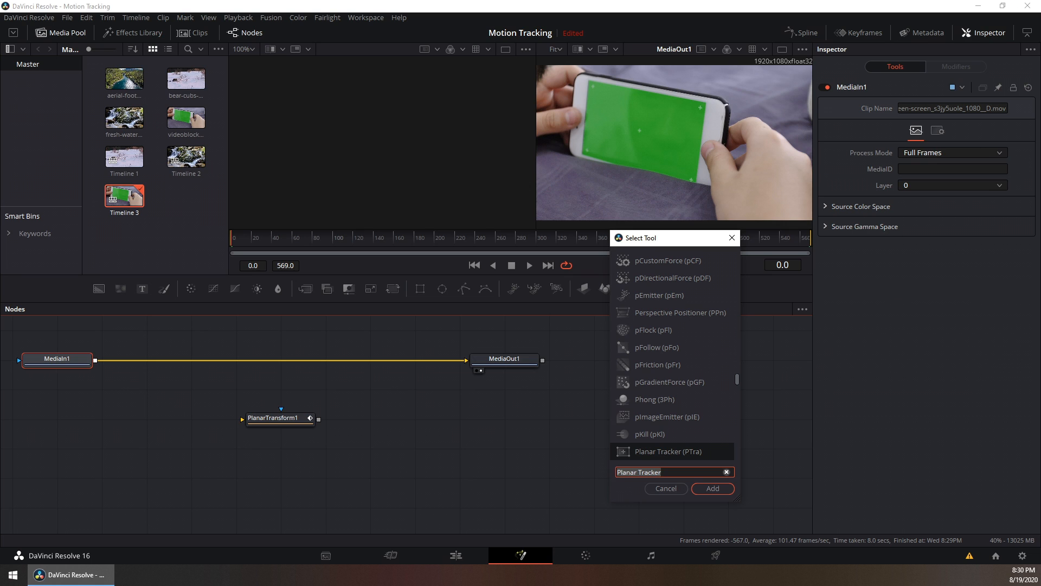
text(chr)
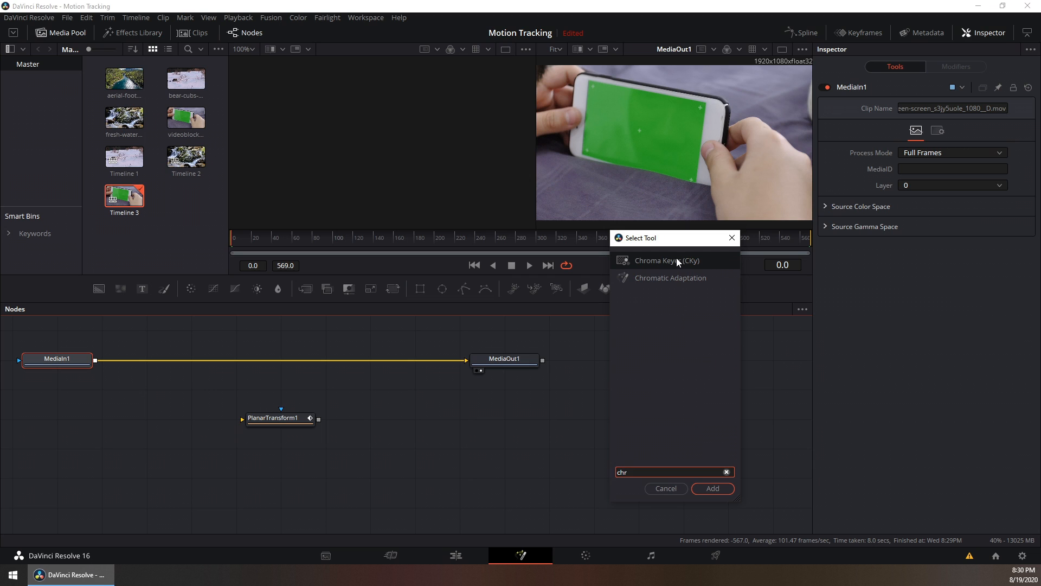
click(676, 258)
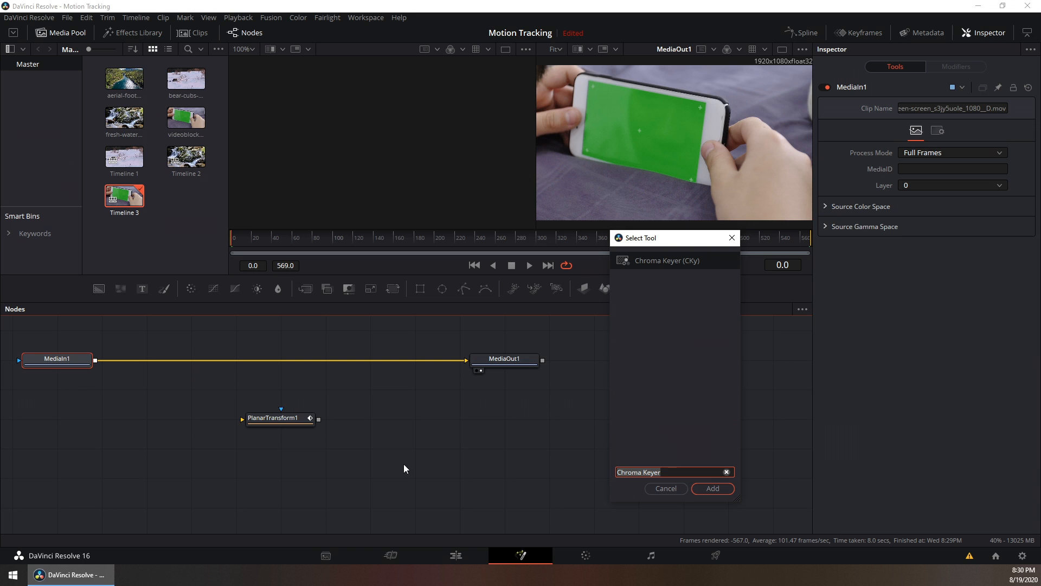
click(702, 487)
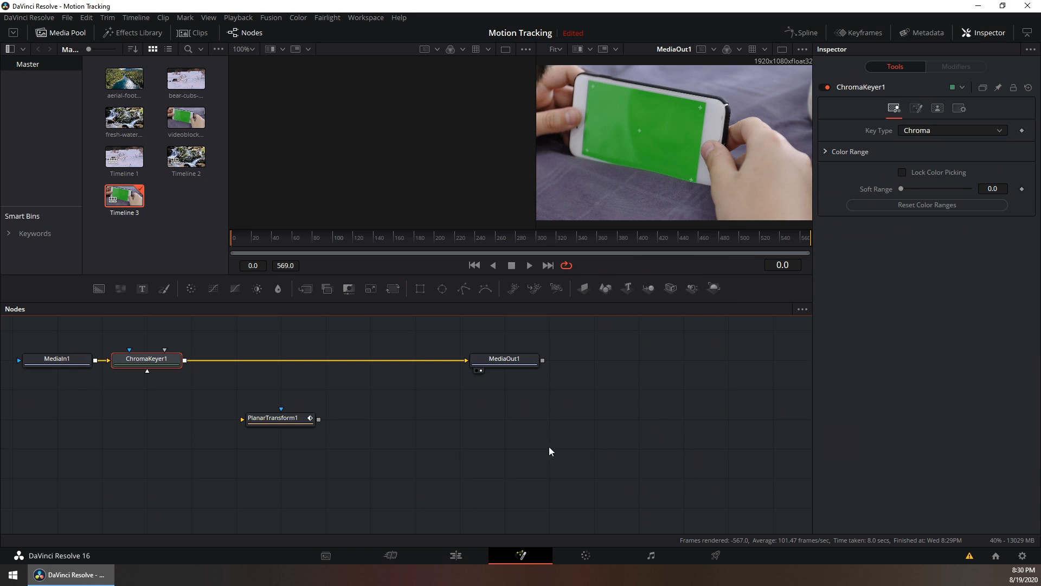
Key out the phone's green screen by raising the low end of ChromaKeyer1's green color range to 0.539
click(826, 152)
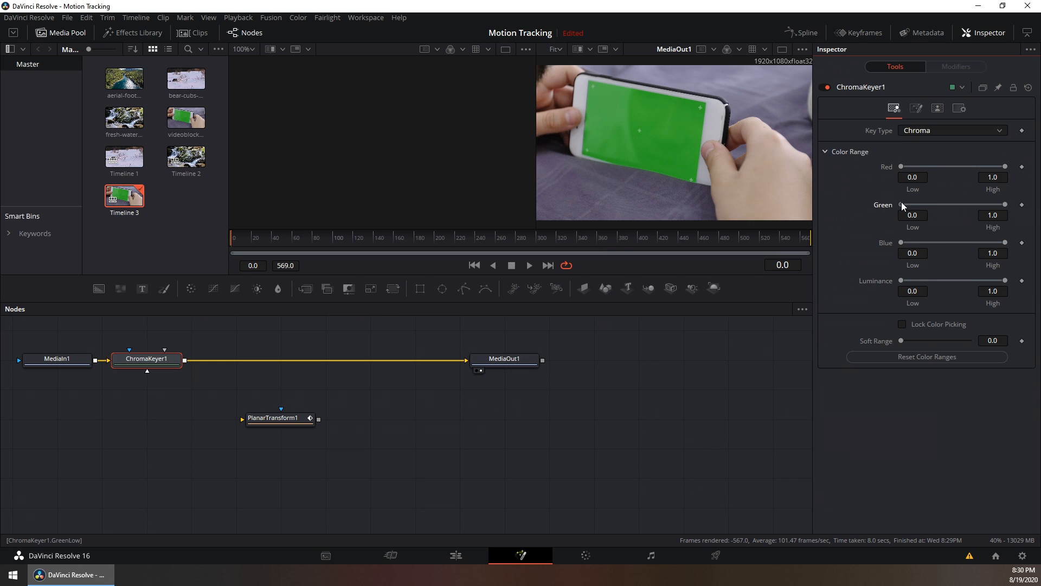
drag(901, 204, 953, 219)
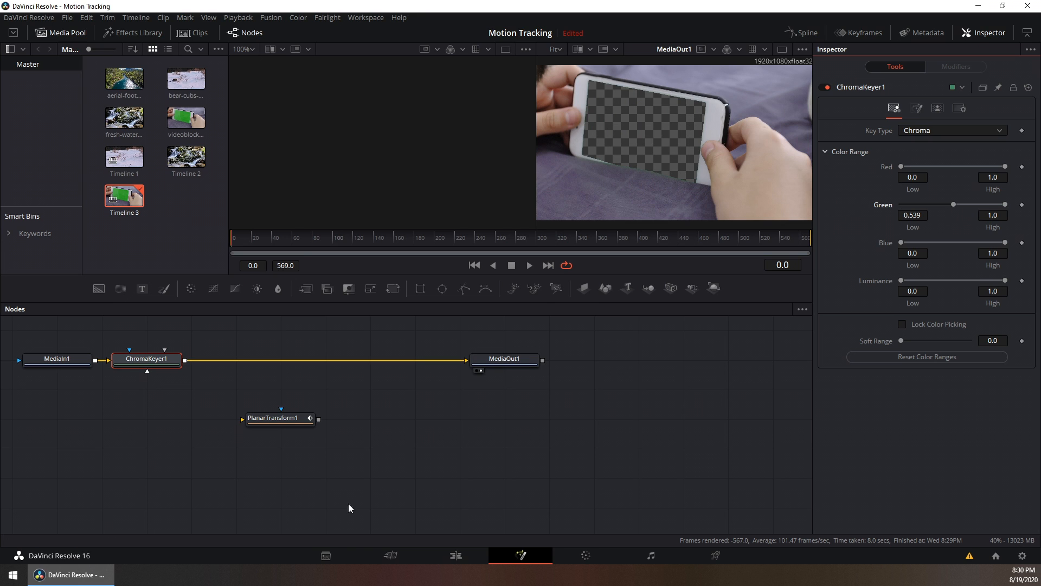
click(131, 408)
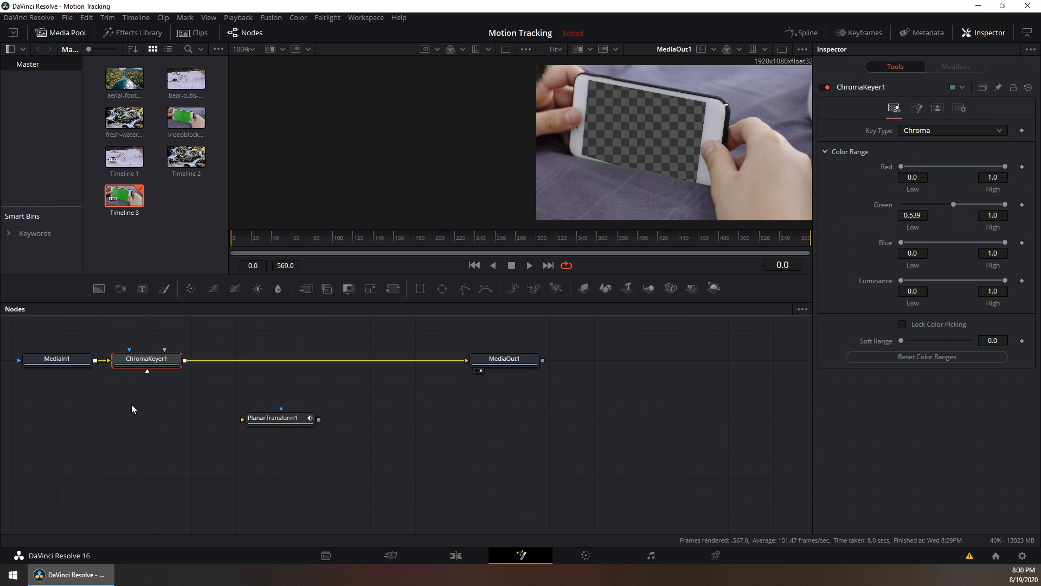
click(131, 408)
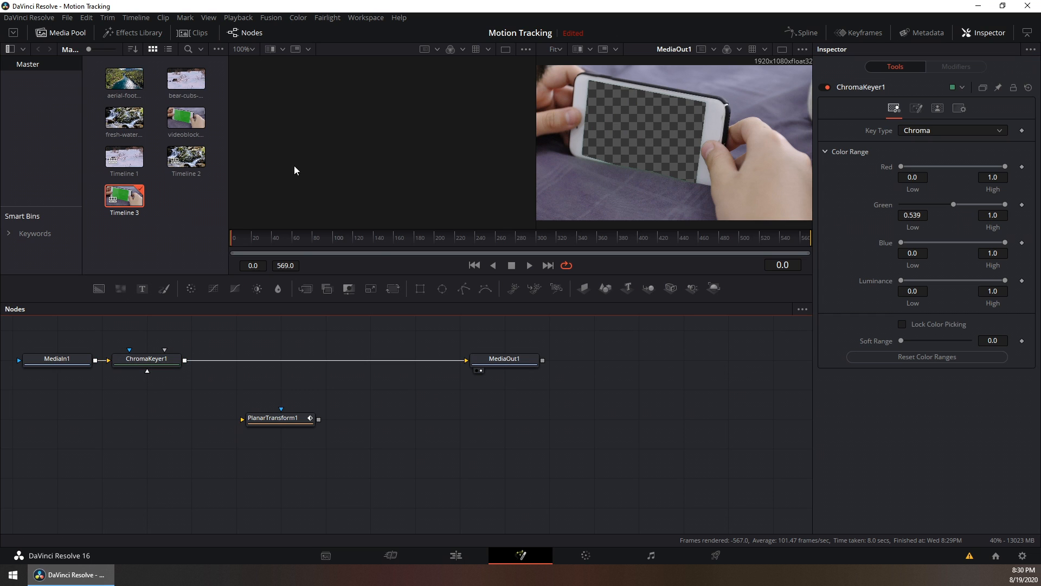
Add the aerial footage as a second media input, preview it in the empty viewer, and space its node ahead of PlanarTransform1
drag(124, 81, 147, 419)
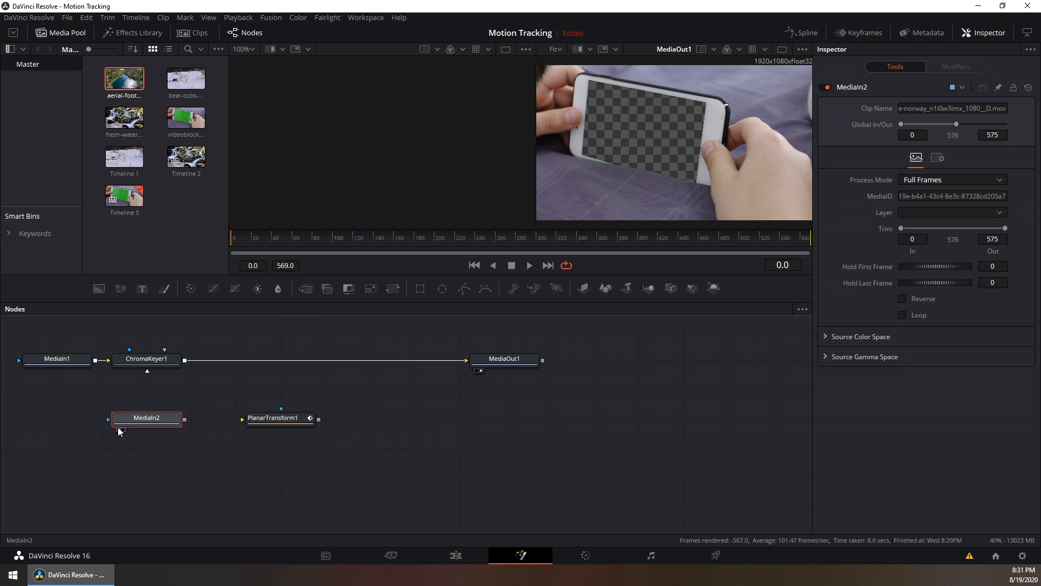
click(118, 430)
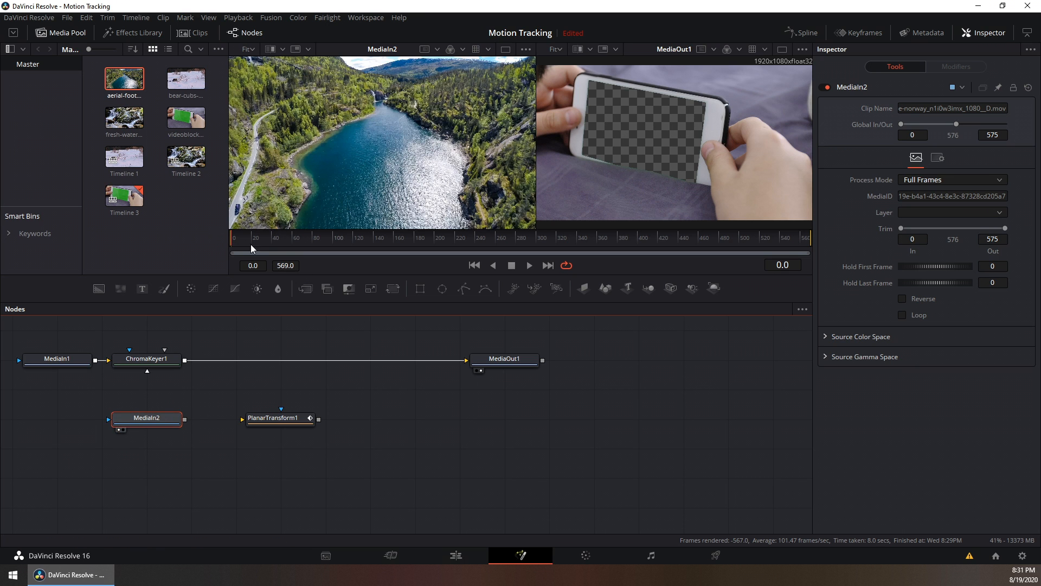
drag(248, 243, 228, 271)
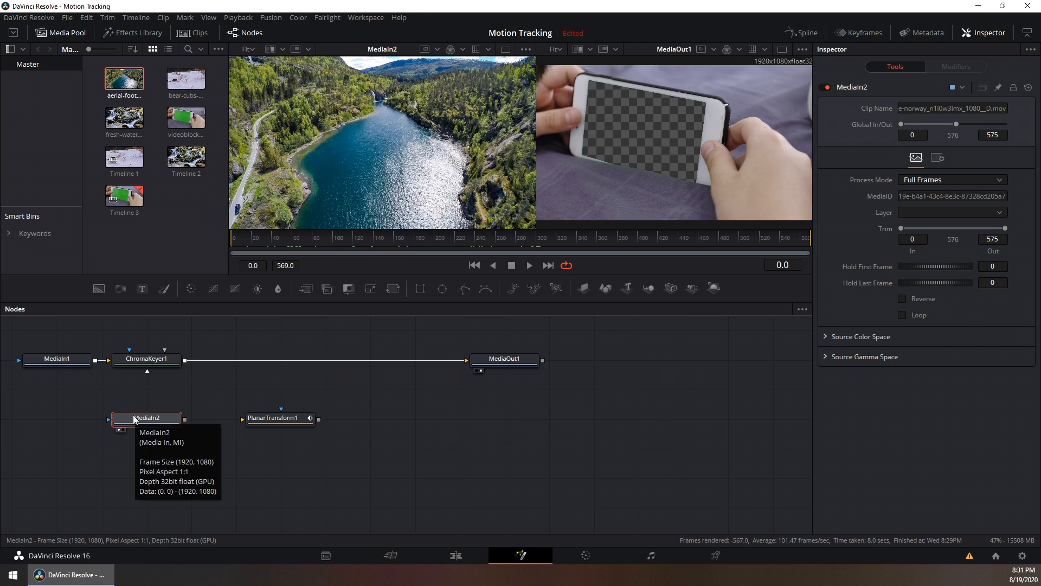
drag(283, 417, 387, 416)
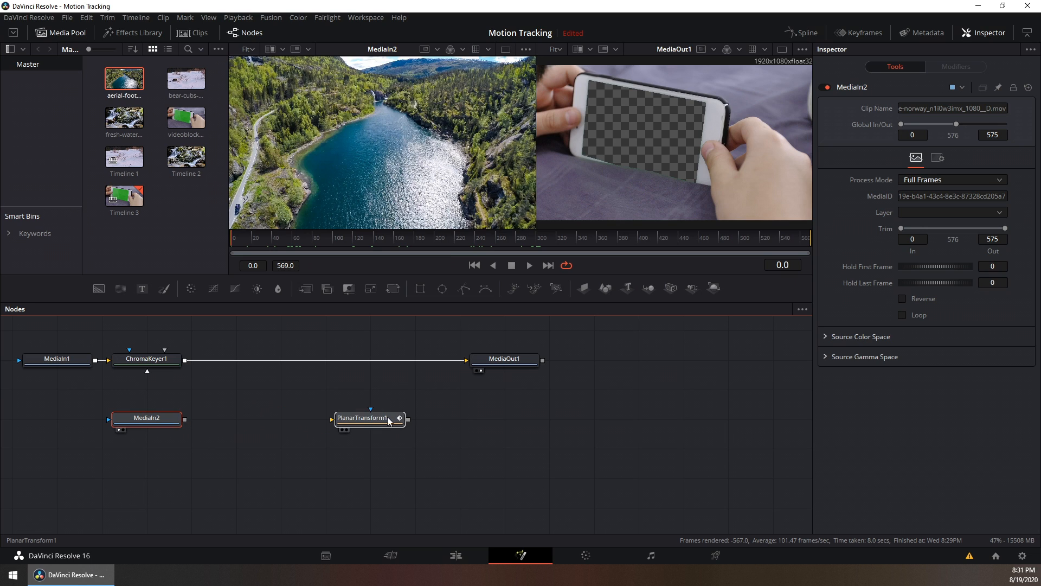
drag(122, 421, 234, 414)
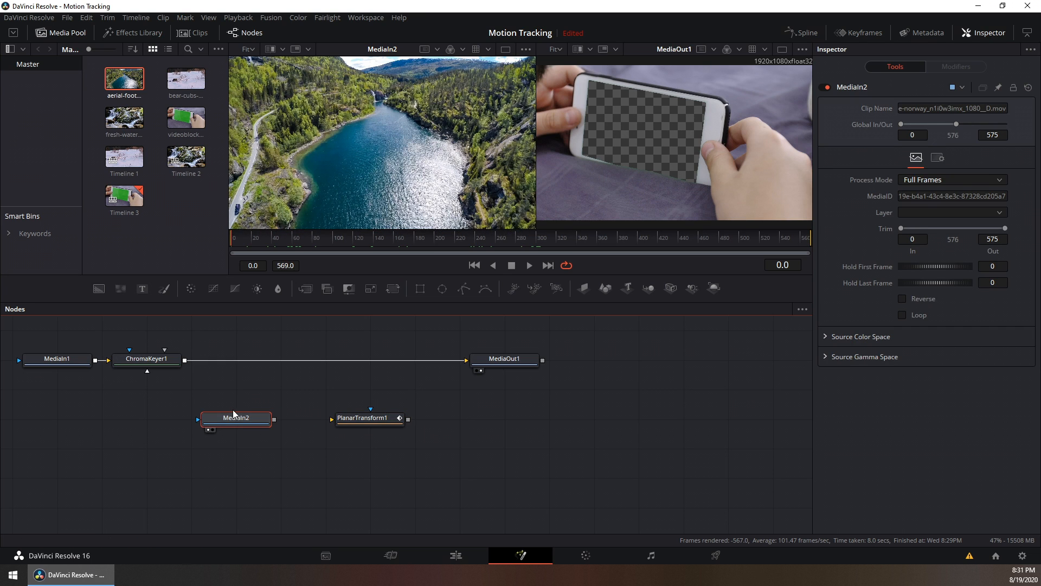
Replace the direct ChromaKeyer1–MediaOut1 connection with a Merge node taking MediaIn2 as background and ChromaKeyer1 as foreground, output to MediaOut1
click(432, 360)
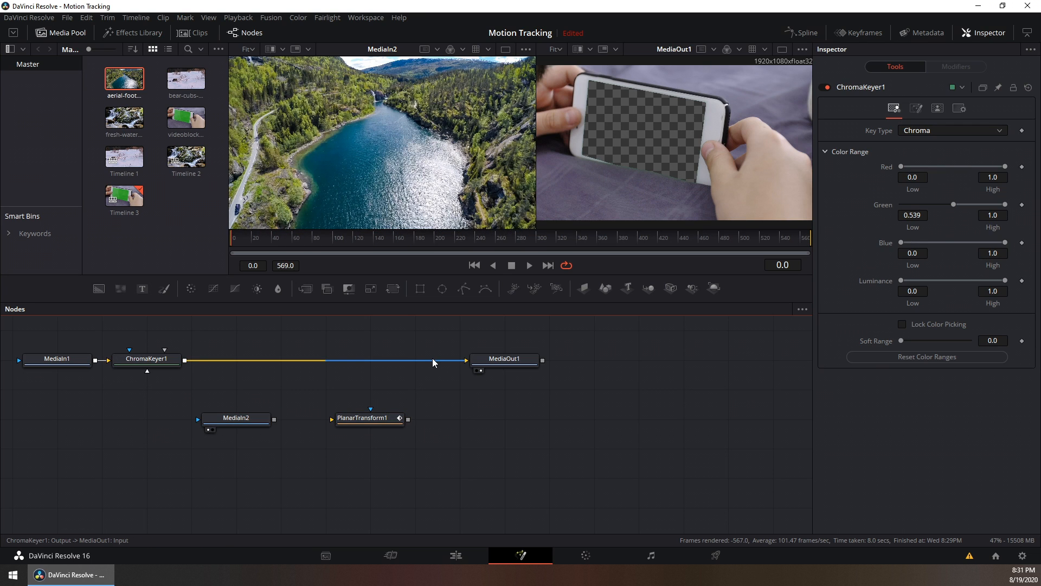
key(Delete)
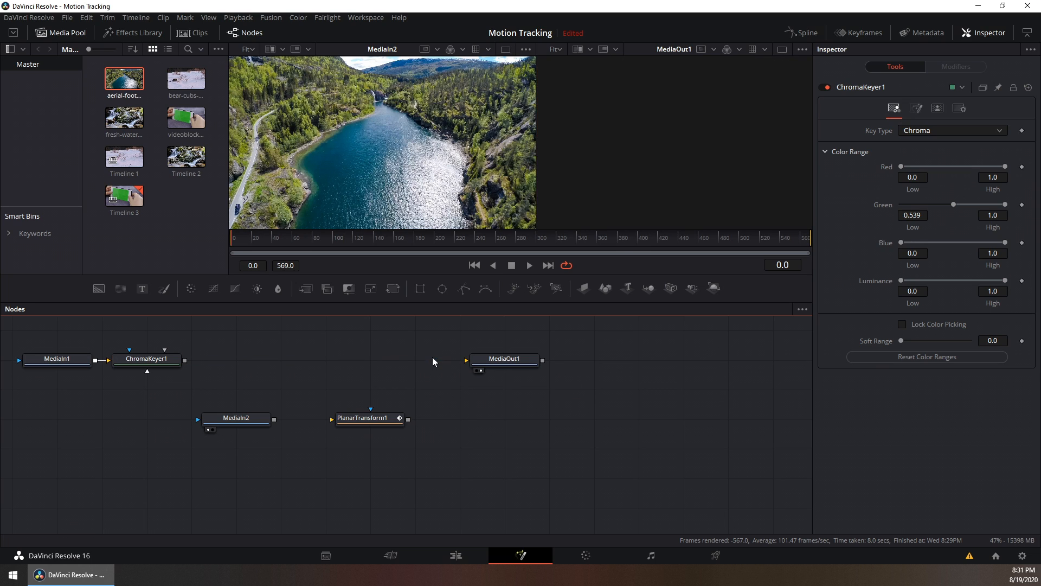
click(152, 359)
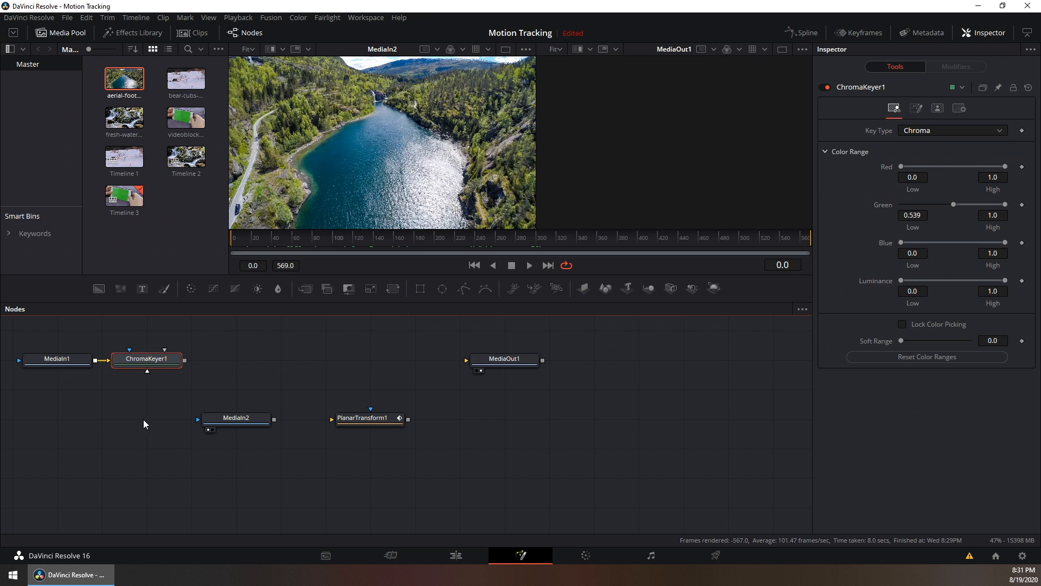
click(235, 418)
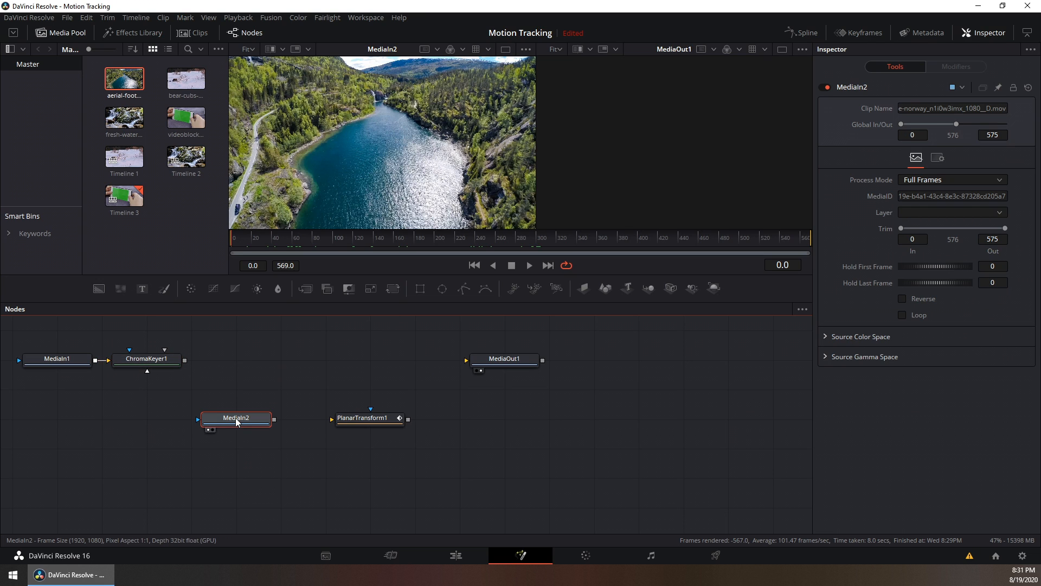
click(307, 289)
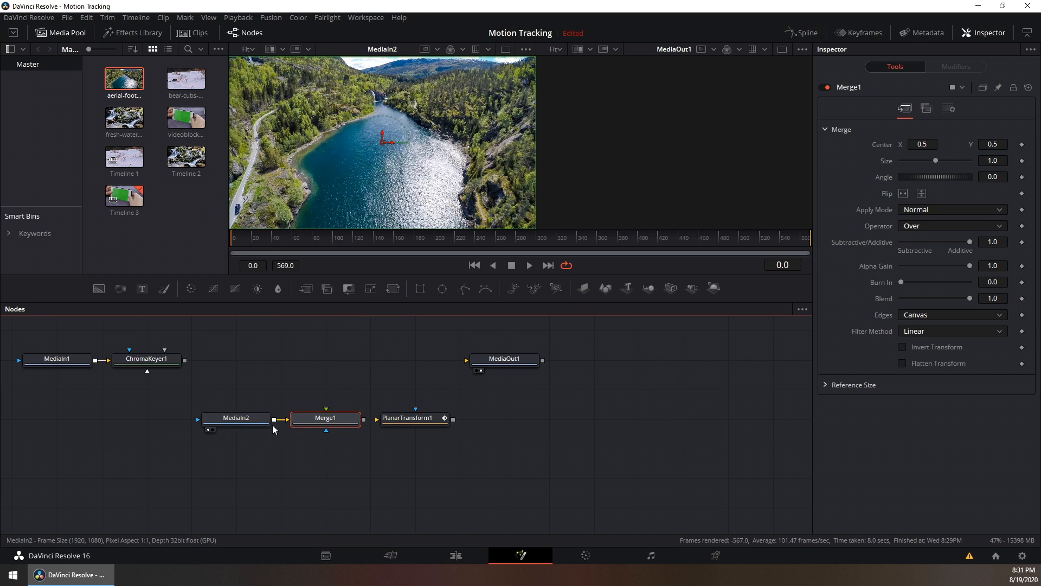
drag(324, 422, 265, 351)
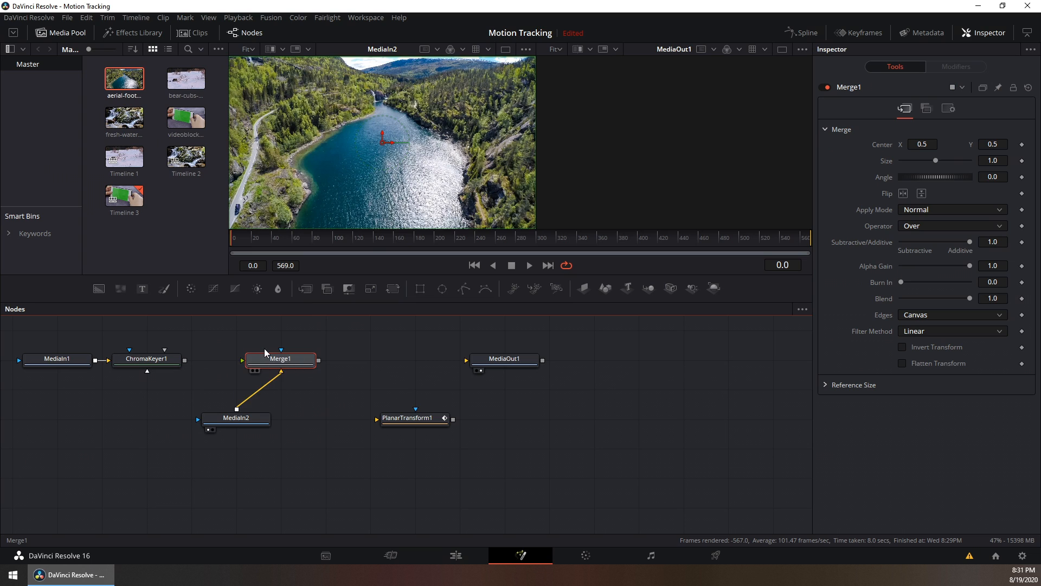
drag(185, 361, 241, 360)
drag(321, 362, 514, 364)
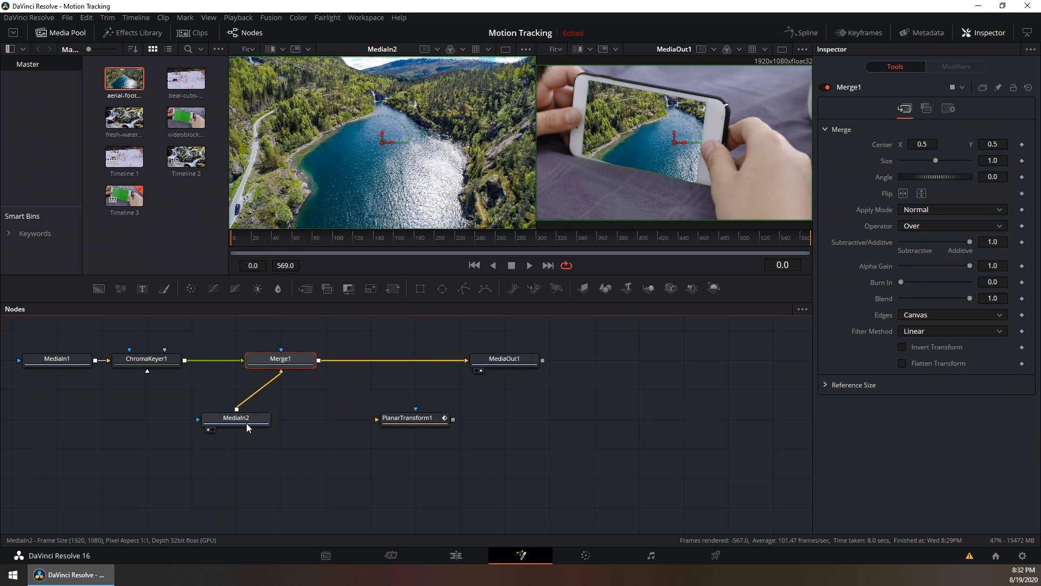
Disconnect MediaIn2 from Merge1, position it below, and place PlanarTransform1 between them with its output feeding Merge1's background
drag(246, 423, 297, 443)
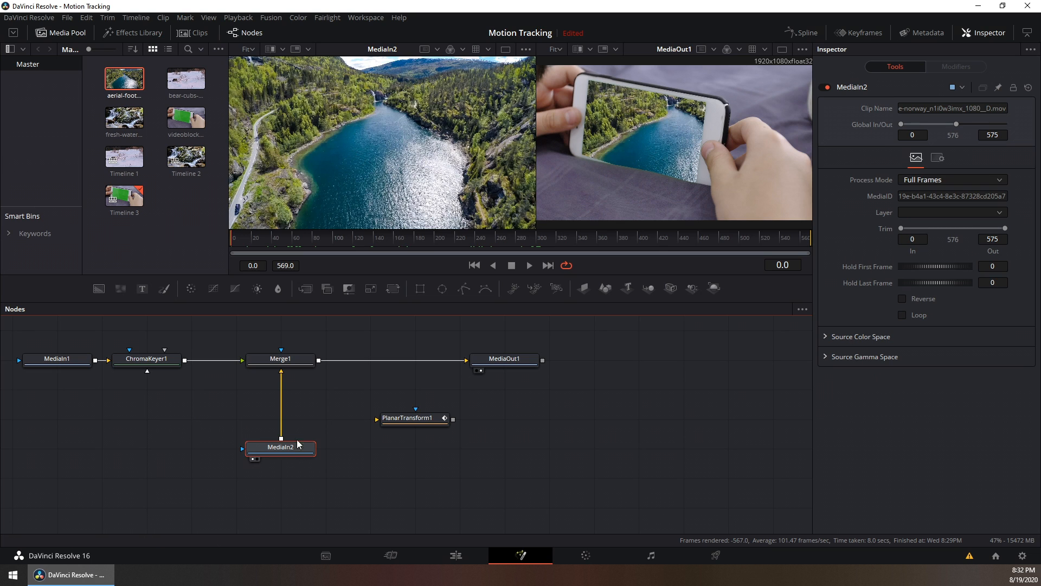
click(282, 390)
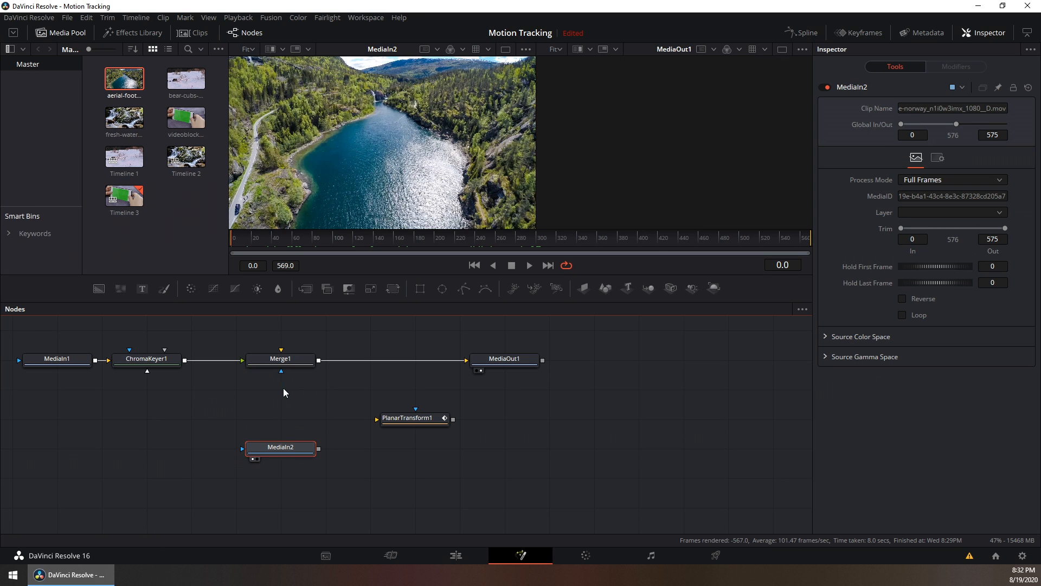
drag(409, 418, 275, 396)
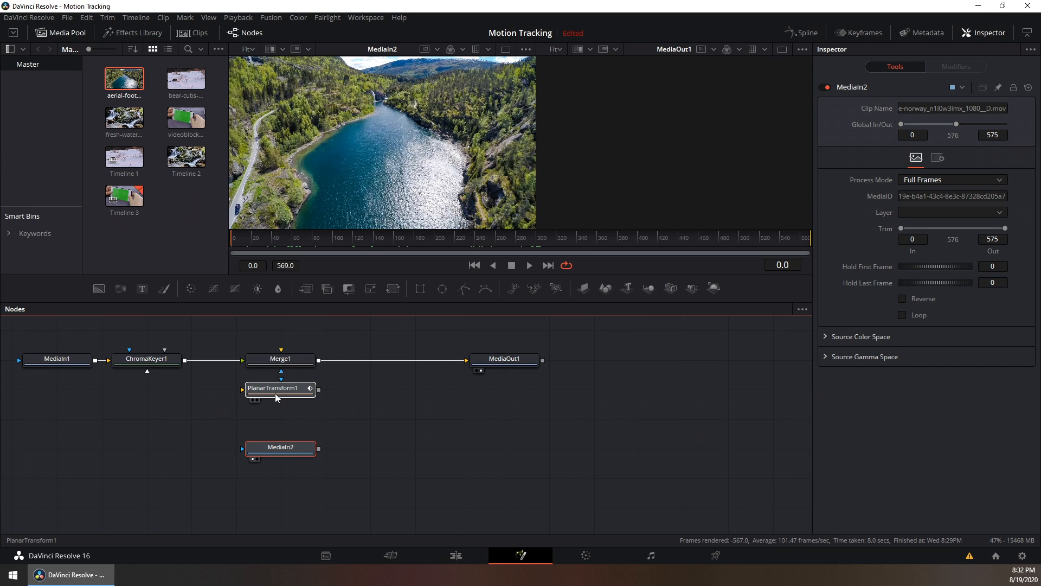
click(275, 393)
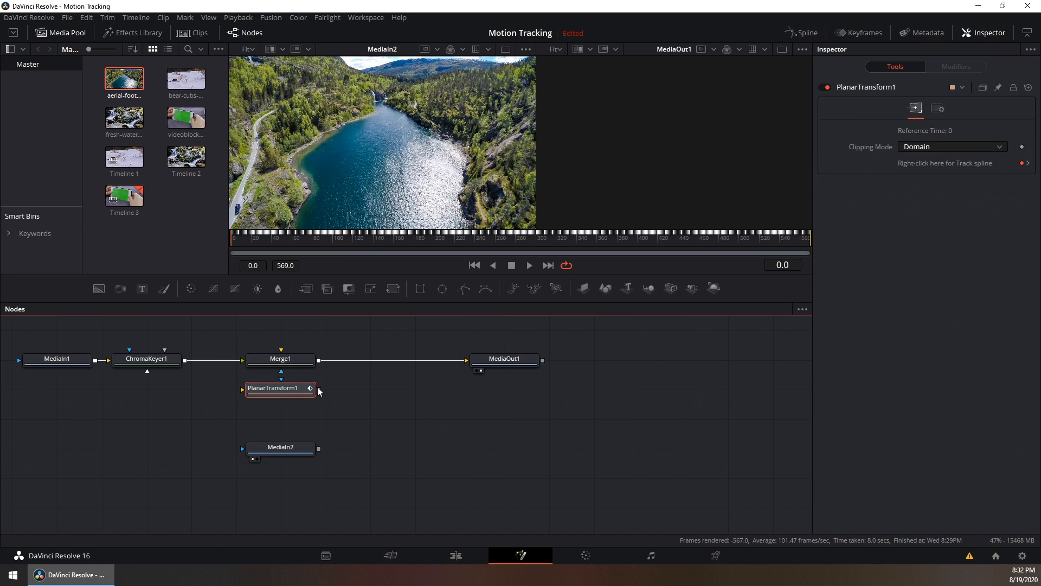
drag(319, 389, 281, 360)
click(281, 359)
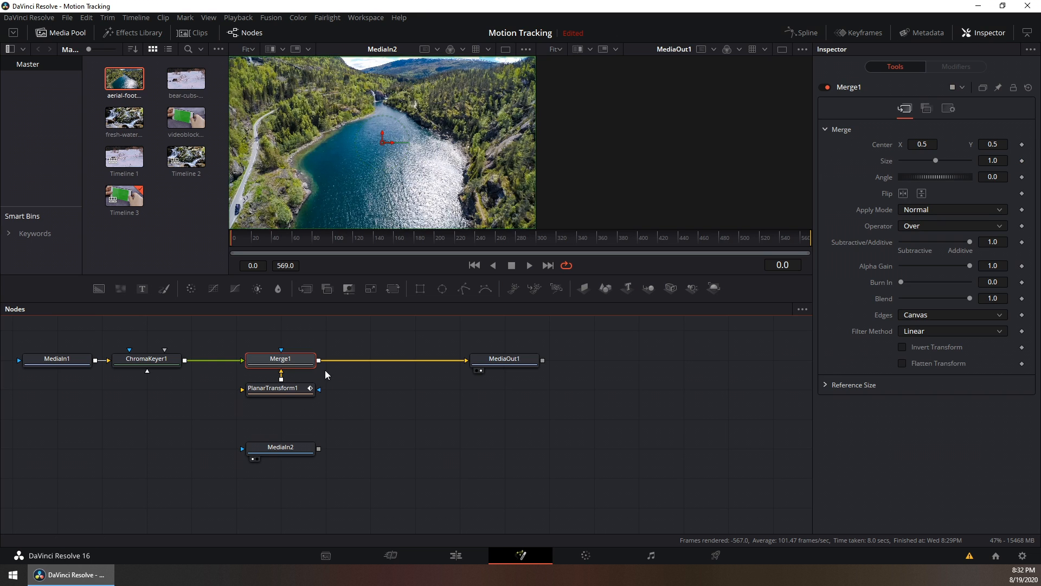
Add a Transform node after MediaIn2, place it below PlanarTransform1, and connect its output to PlanarTransform1
click(271, 448)
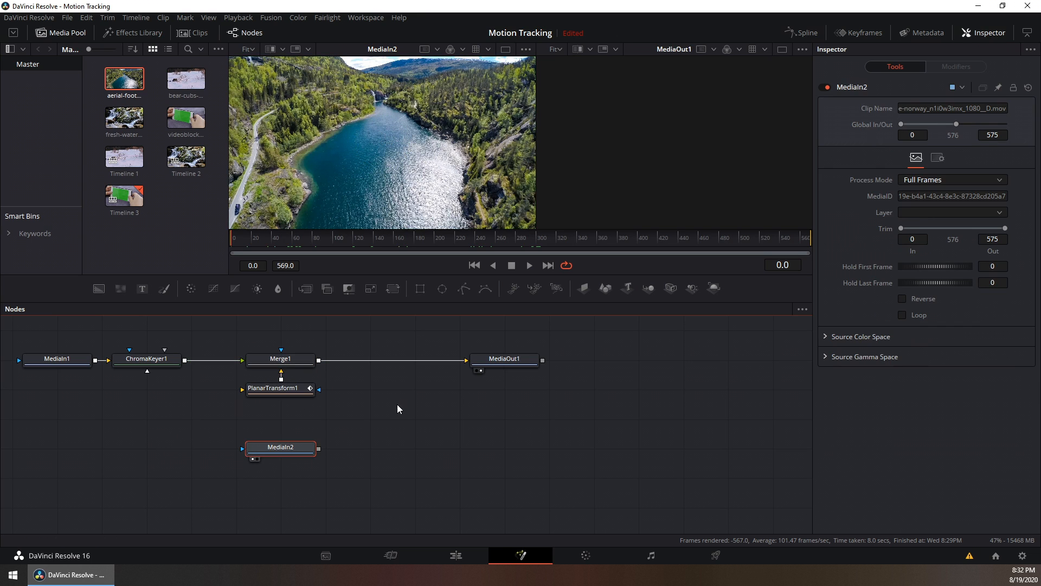
click(392, 288)
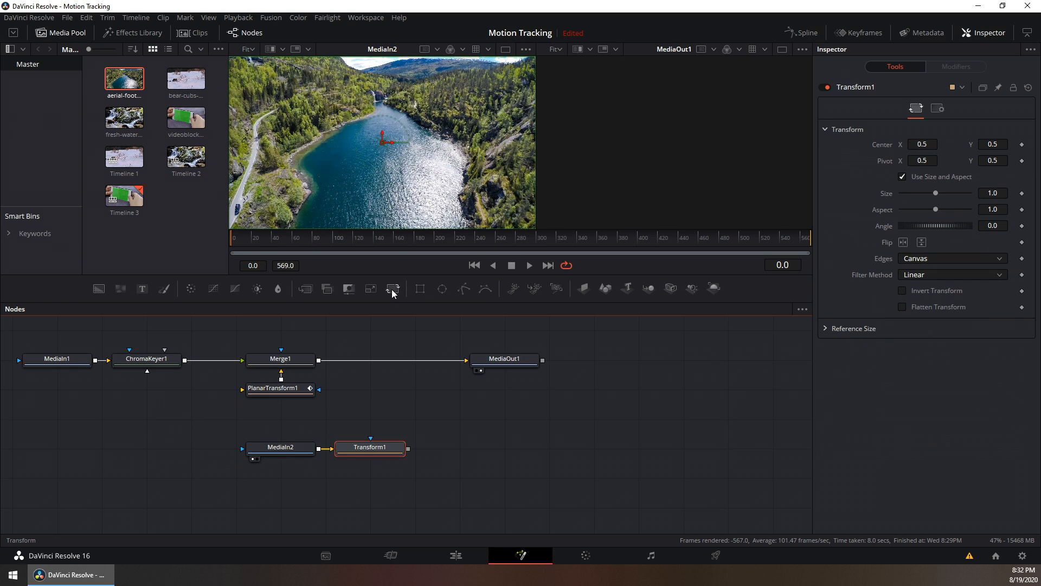
drag(377, 446, 283, 388)
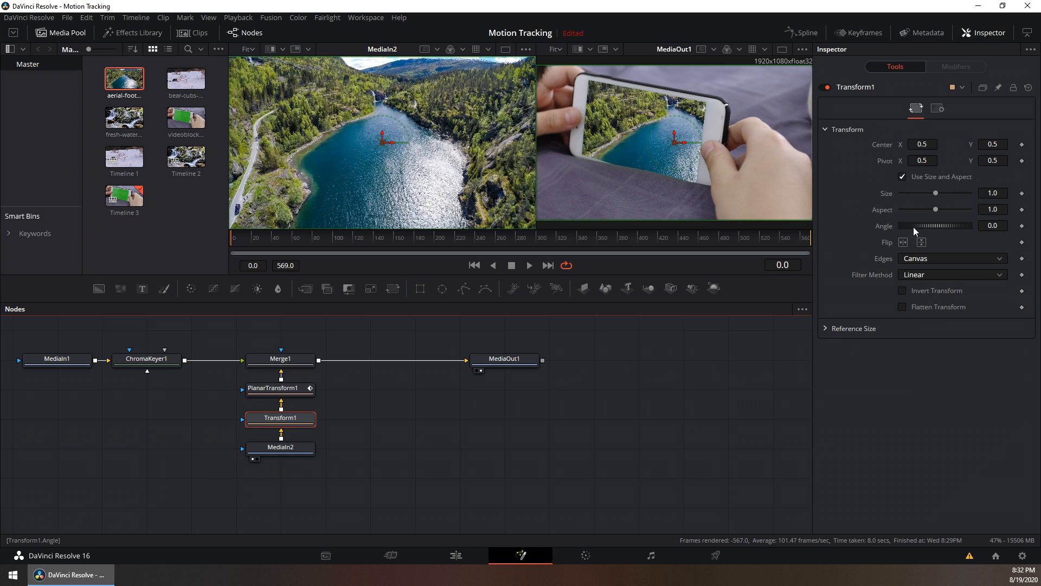
Fit the aerial footage to the phone screen with Transform1 size 0.61, angle -7.8 and center 0.399803, 0.576923, and play back the composite
drag(938, 191, 926, 225)
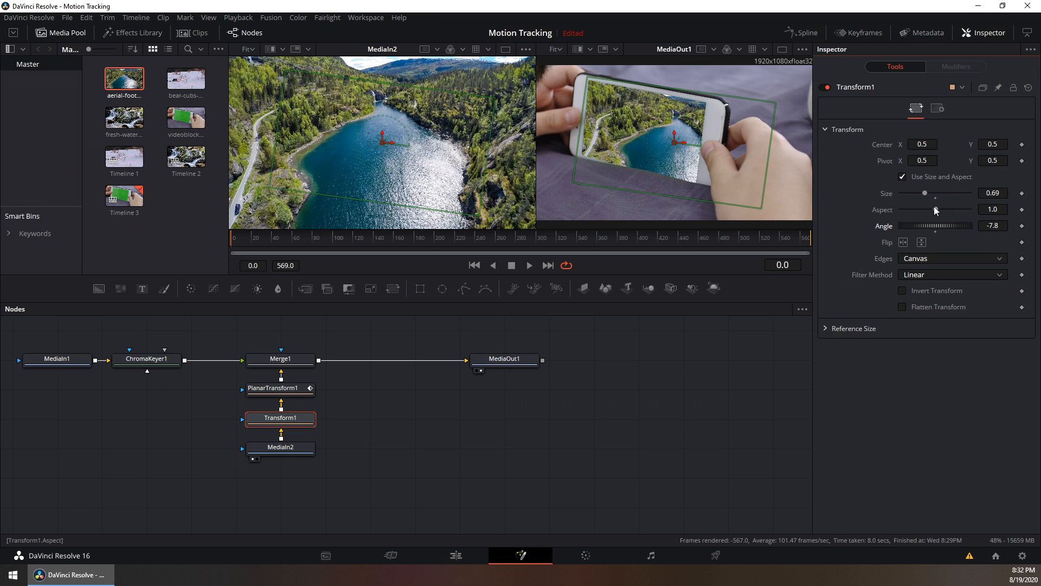
drag(925, 193, 923, 189)
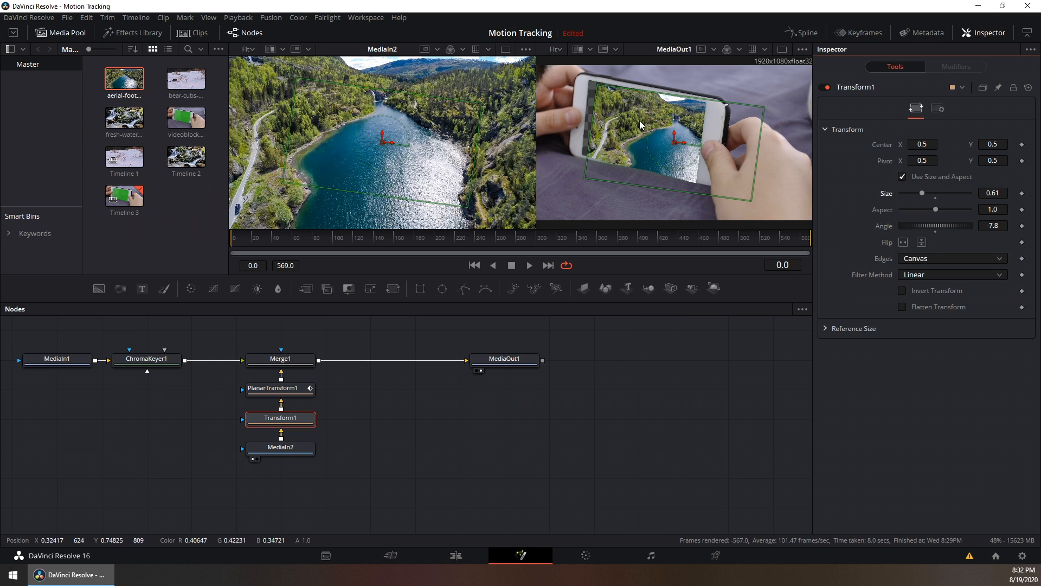
drag(675, 141, 649, 133)
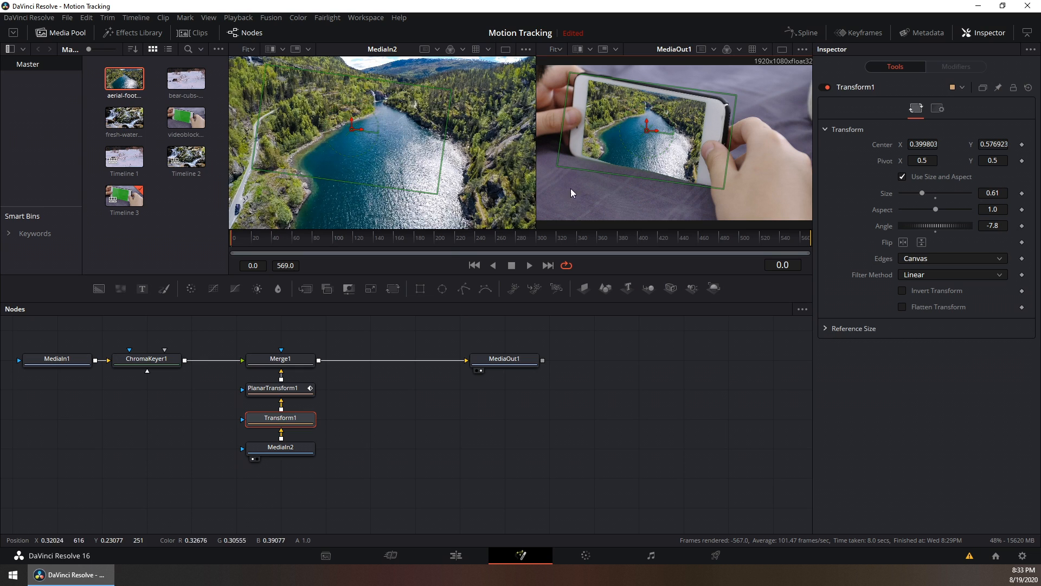
click(385, 338)
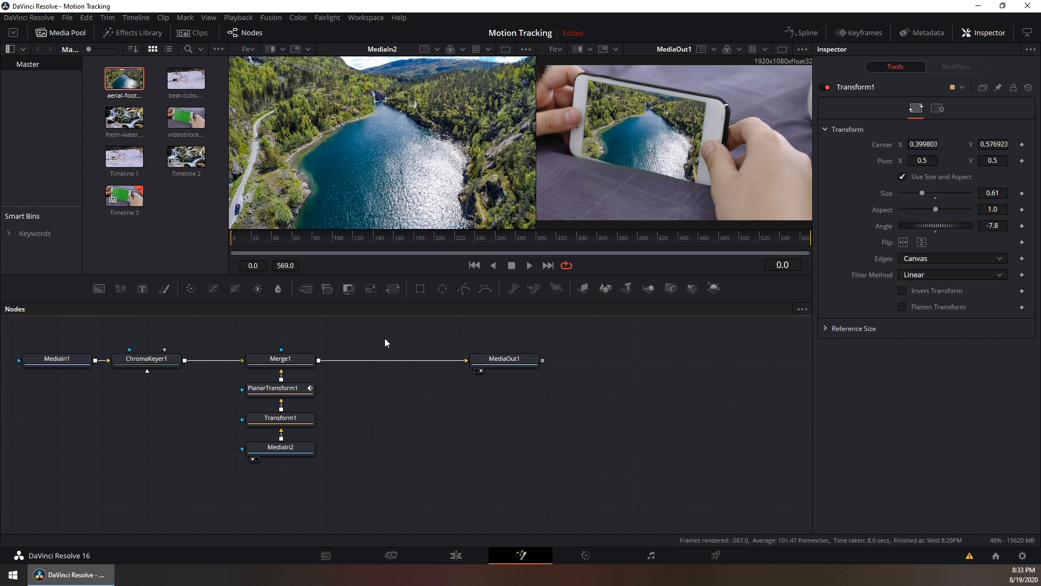
click(529, 265)
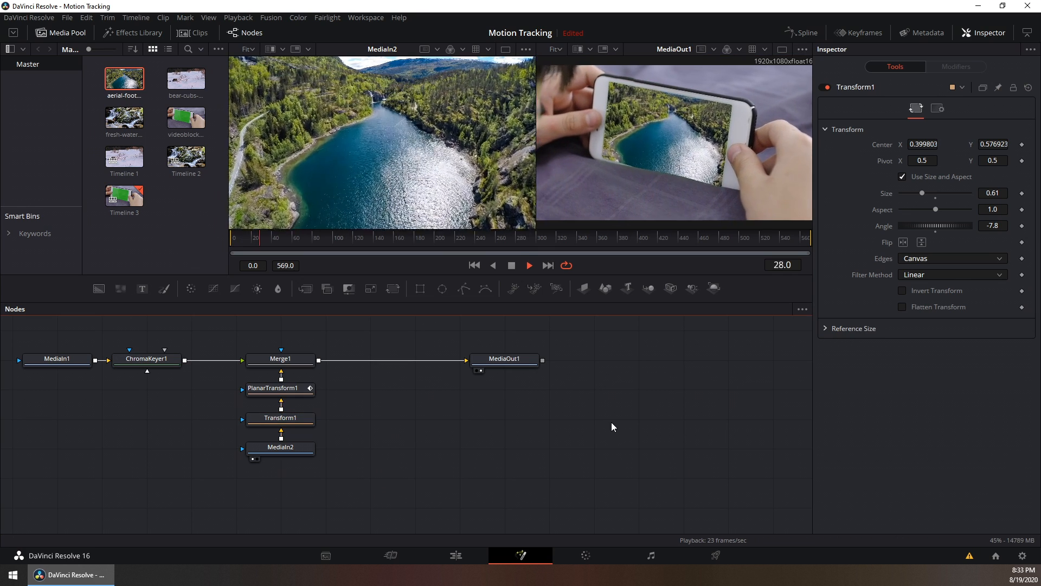